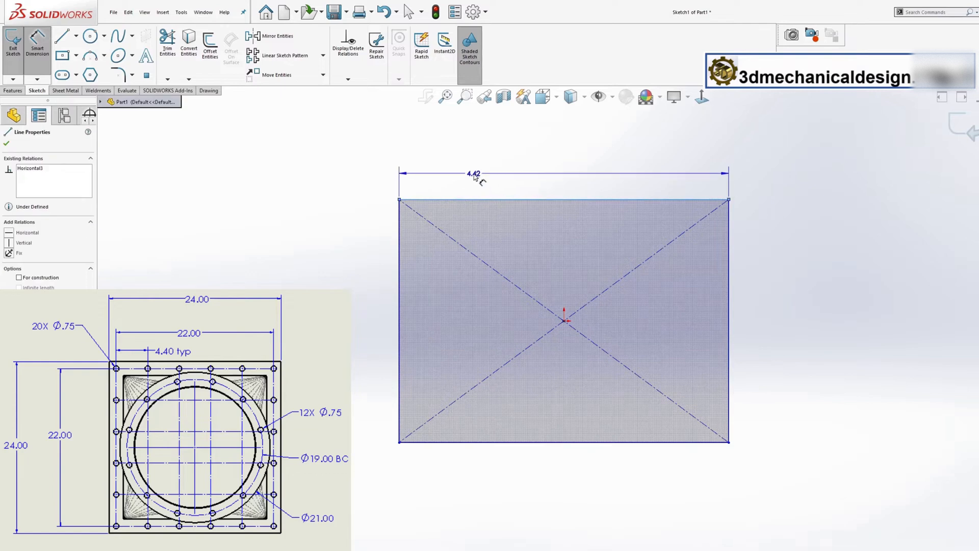
Dimension the centre rectangle to 24 in wide and 24 in high.
click(474, 174)
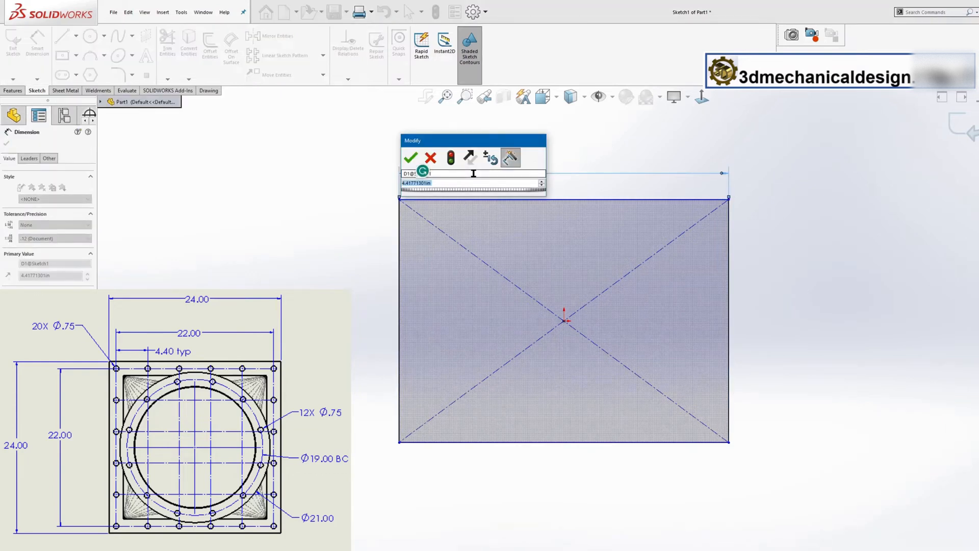
text(24)
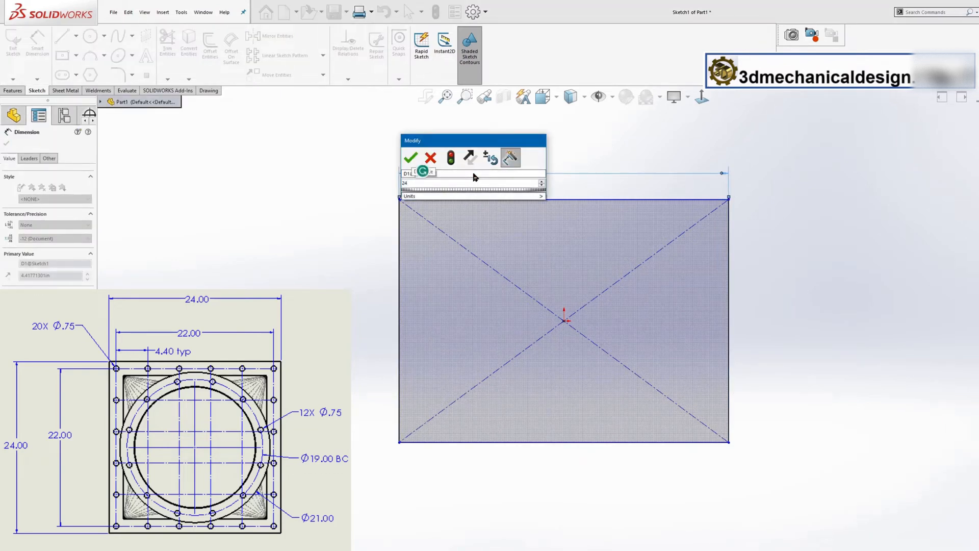
click(410, 157)
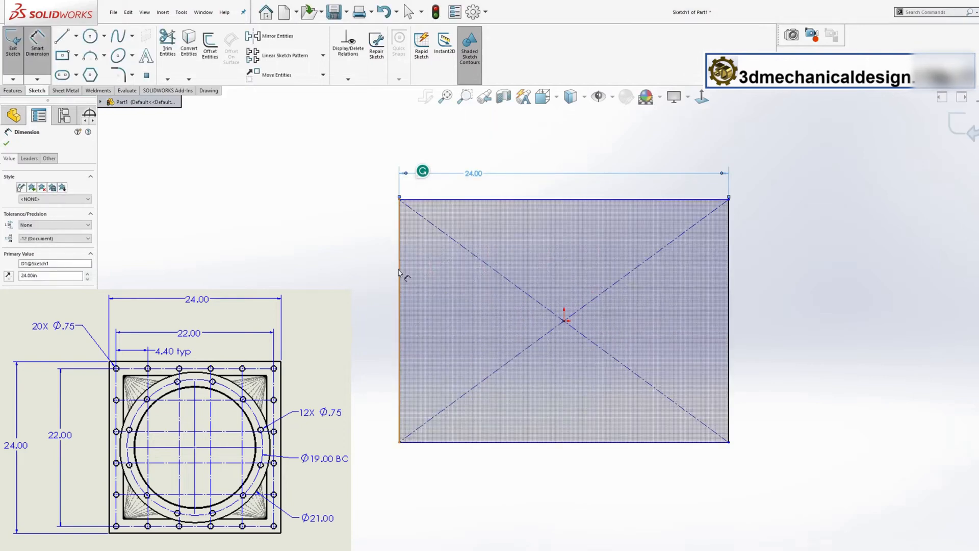
click(400, 274)
click(366, 270)
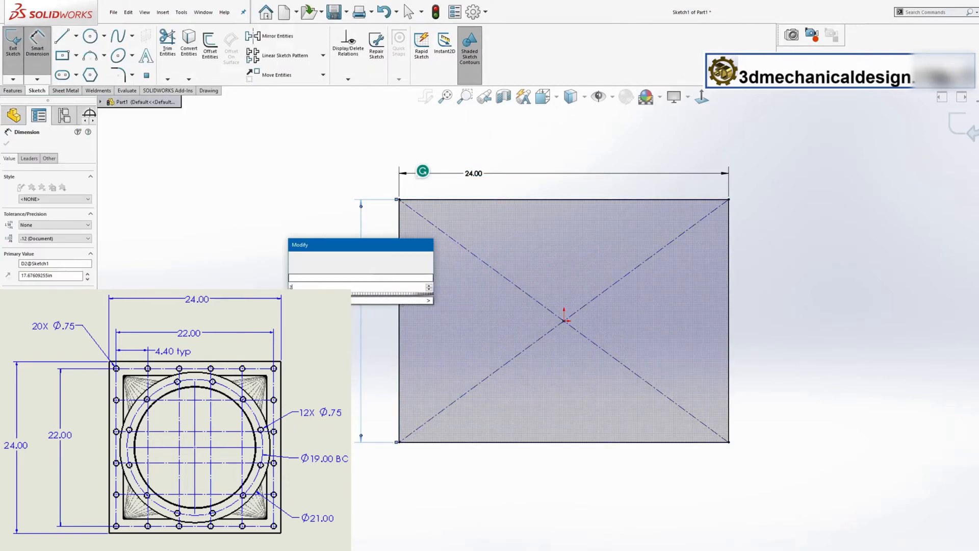
text(24)
key(Return)
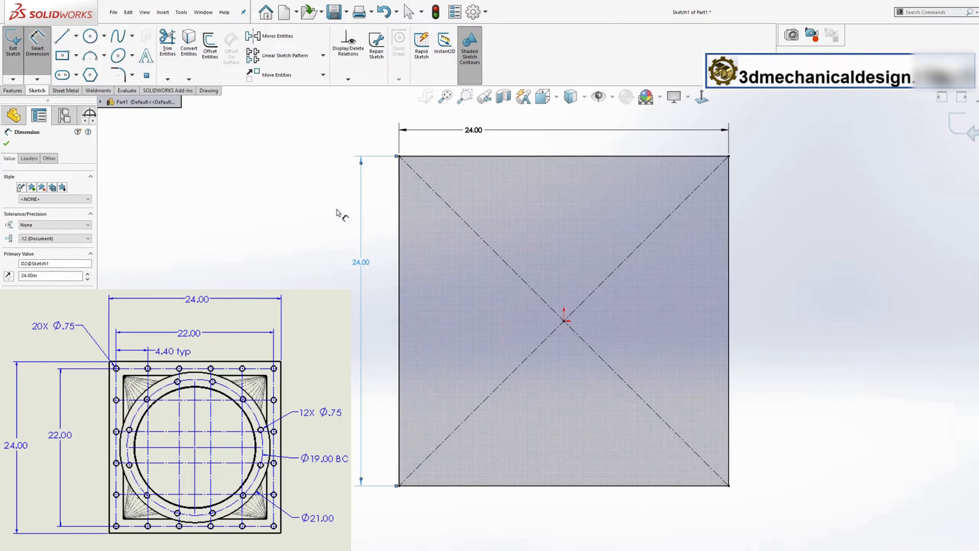
Offset the square's outline 2 in inward, with the offset direction reversed.
click(209, 51)
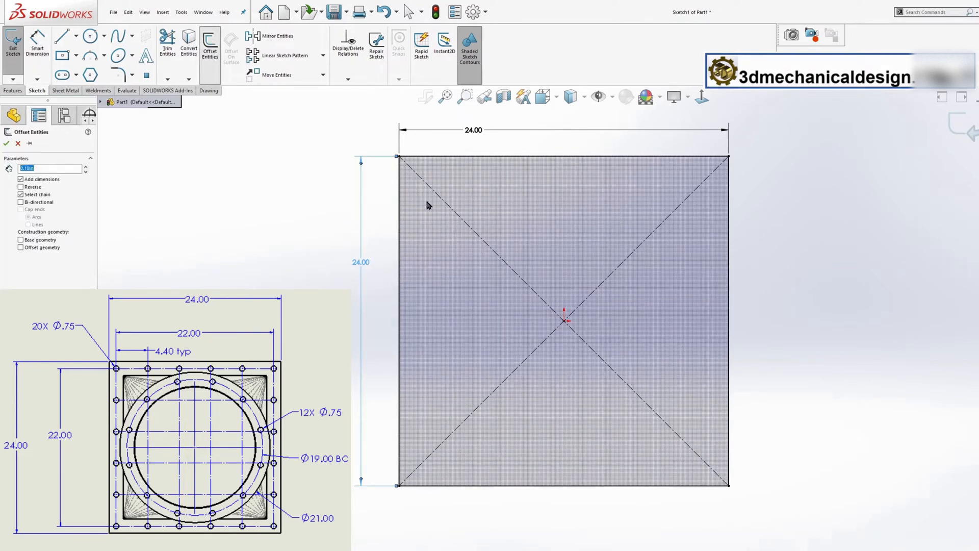
click(471, 158)
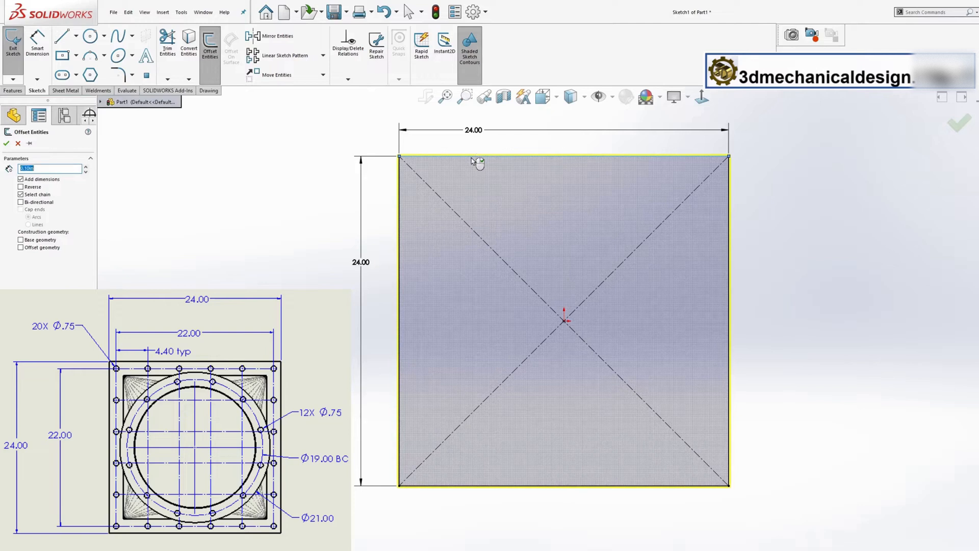
text(2)
key(Return)
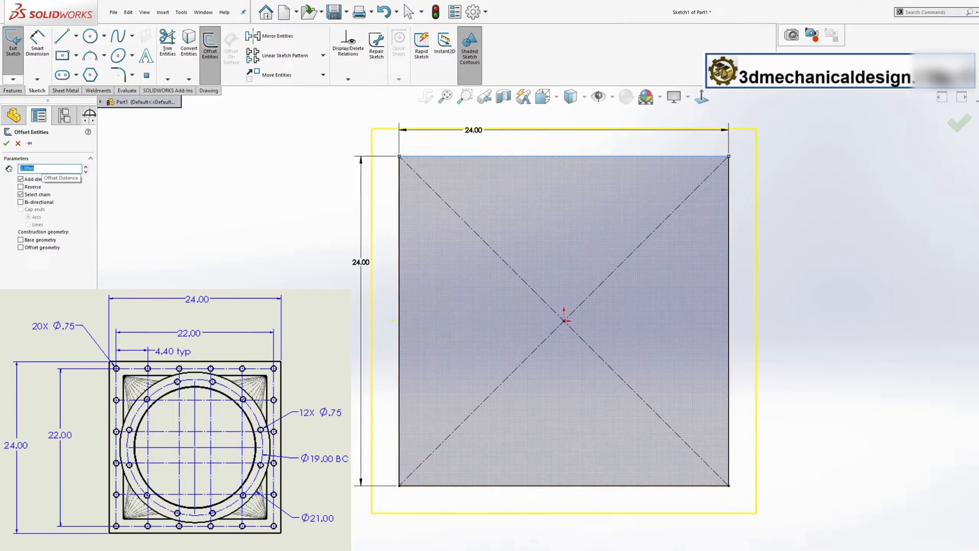
click(21, 187)
click(6, 144)
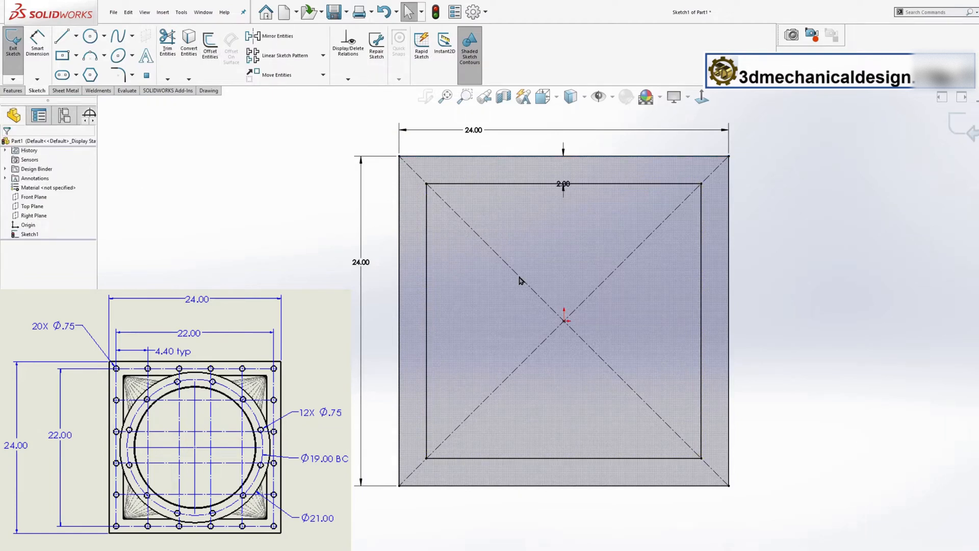
Extrude the square frame profile to a blind depth of 0.25 in.
key(s)
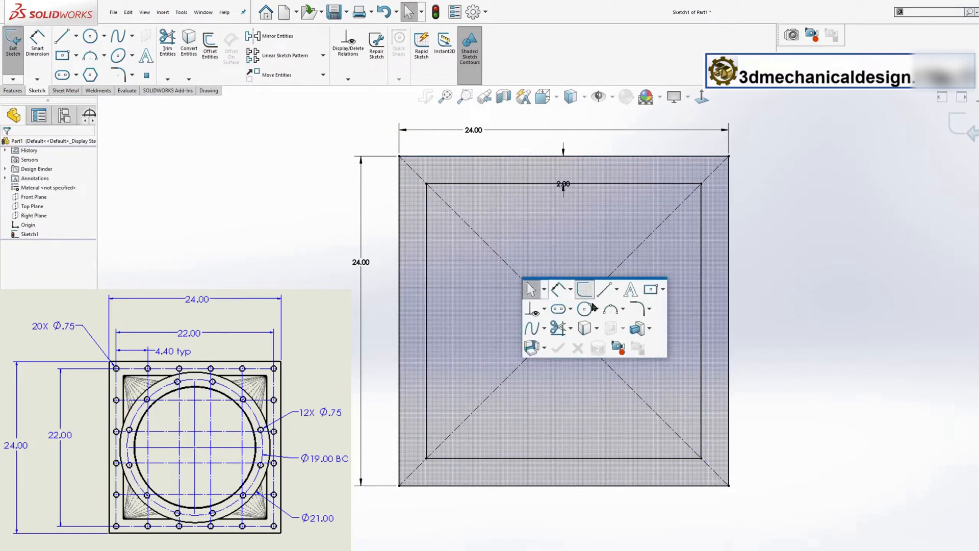
click(633, 328)
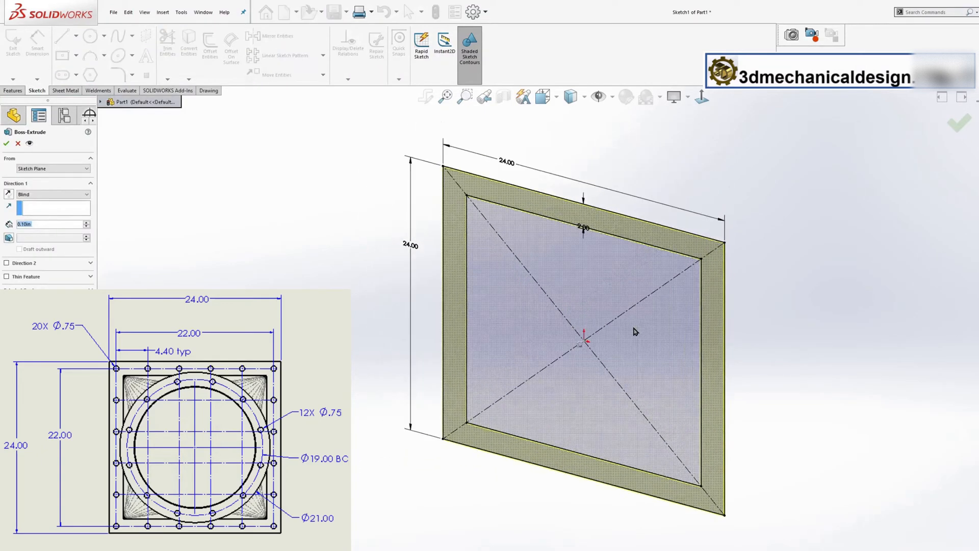
text(0.25)
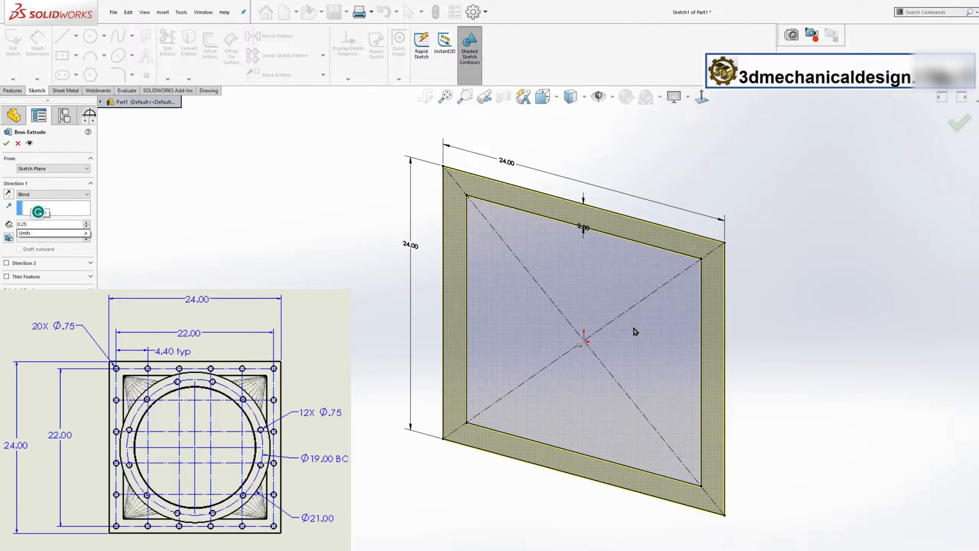
key(Return)
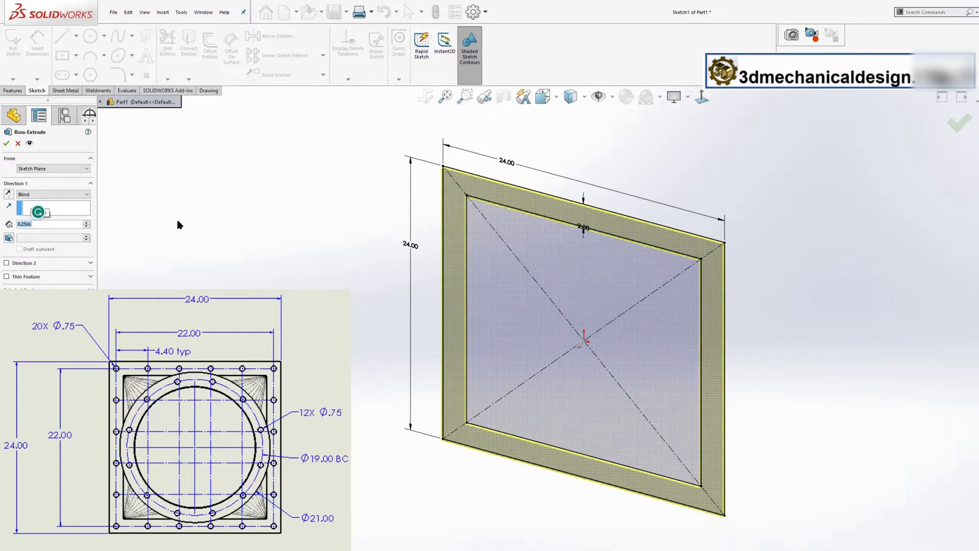
click(7, 143)
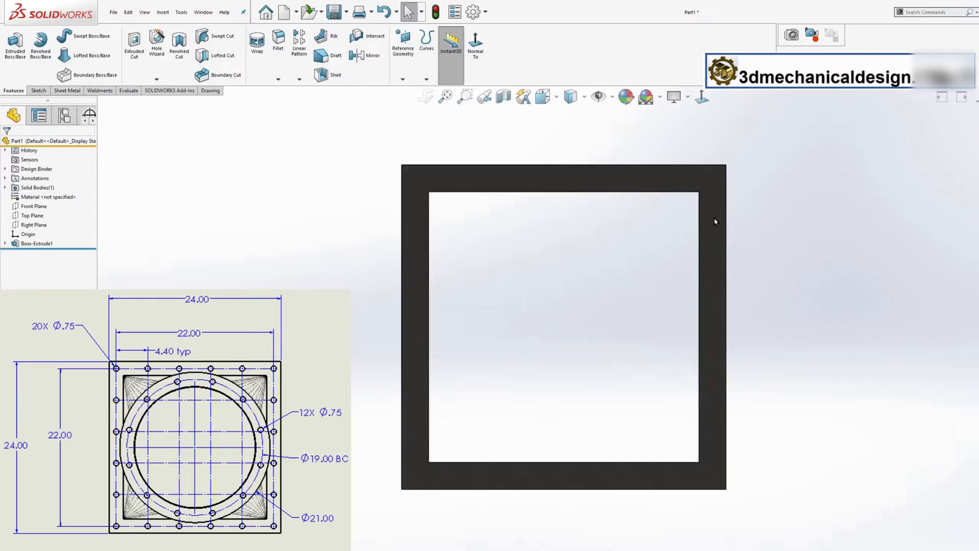
Start a sketch on the frame's flat face and draw a circle about 0.89 in in diameter near its upper-left corner.
middle_drag(714, 220, 805, 182)
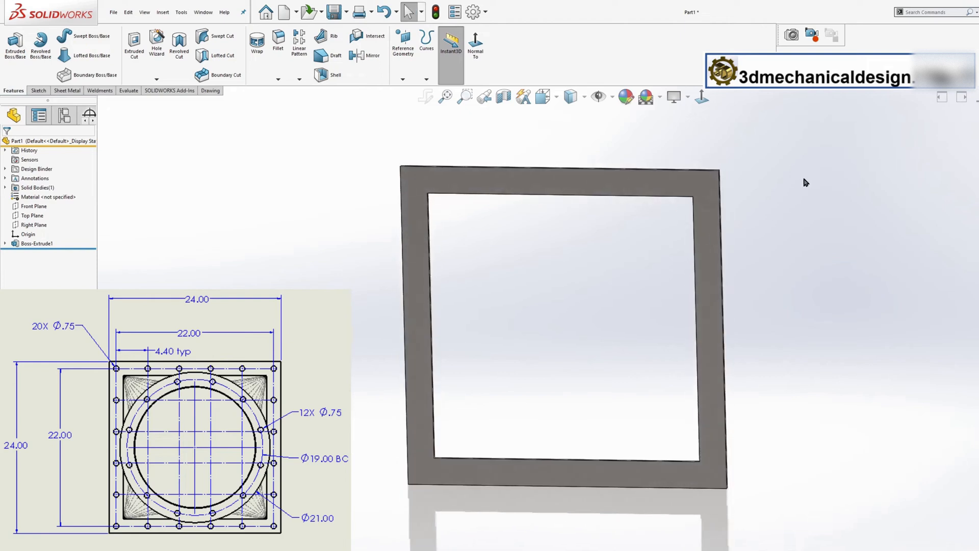
click(600, 181)
key(ctrl+8)
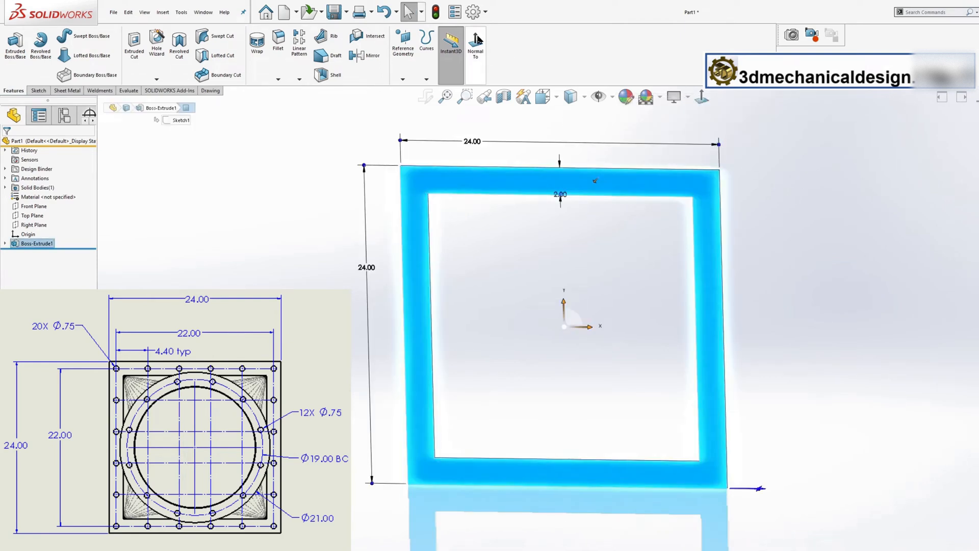
key(s)
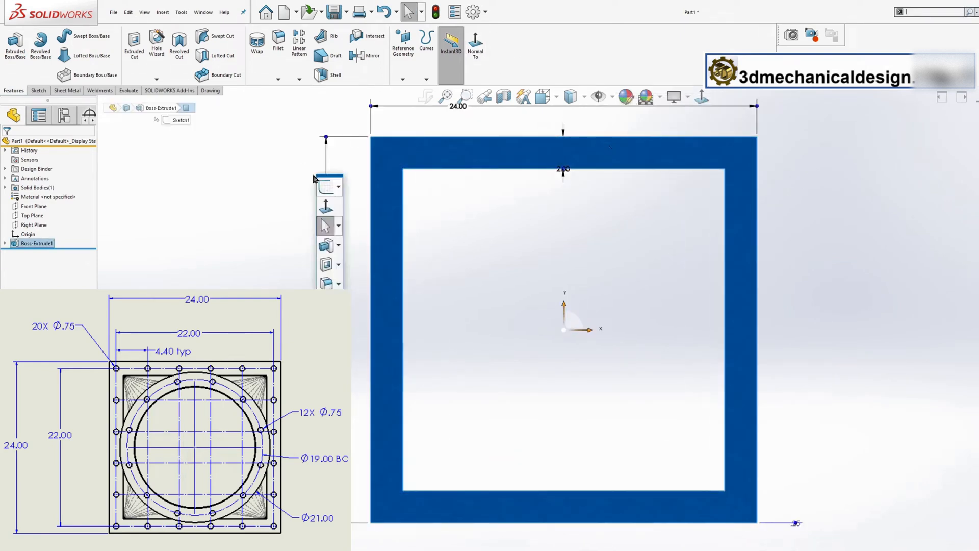
click(338, 186)
mouse_move(362, 211)
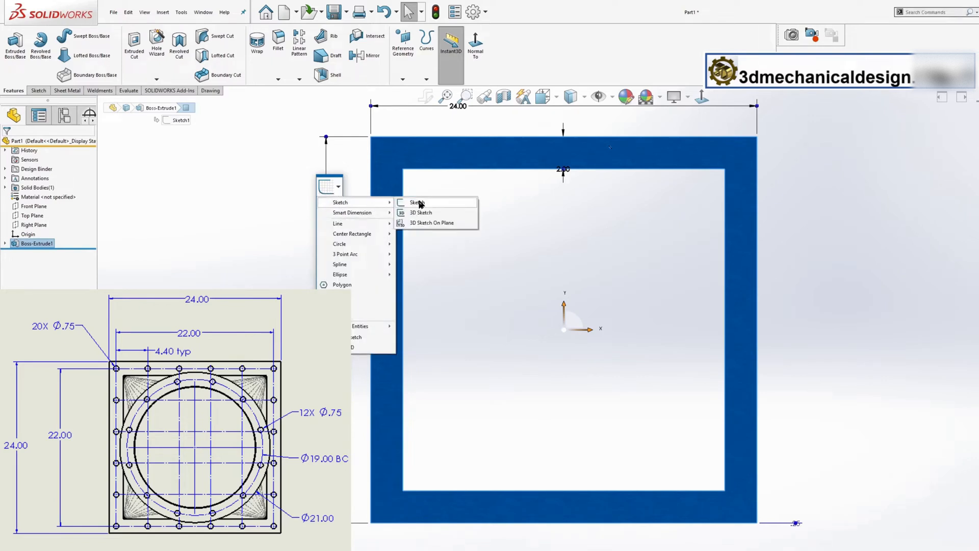
click(423, 210)
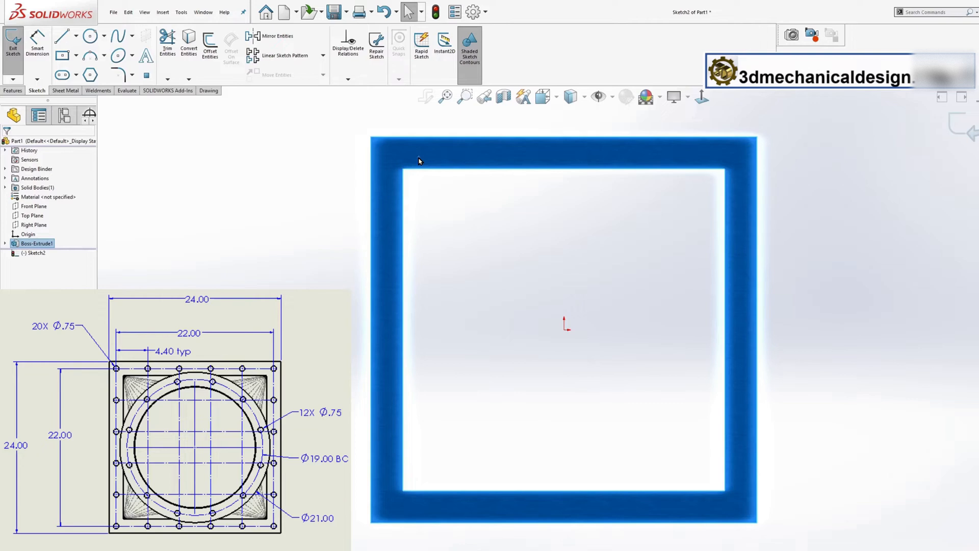
key(s)
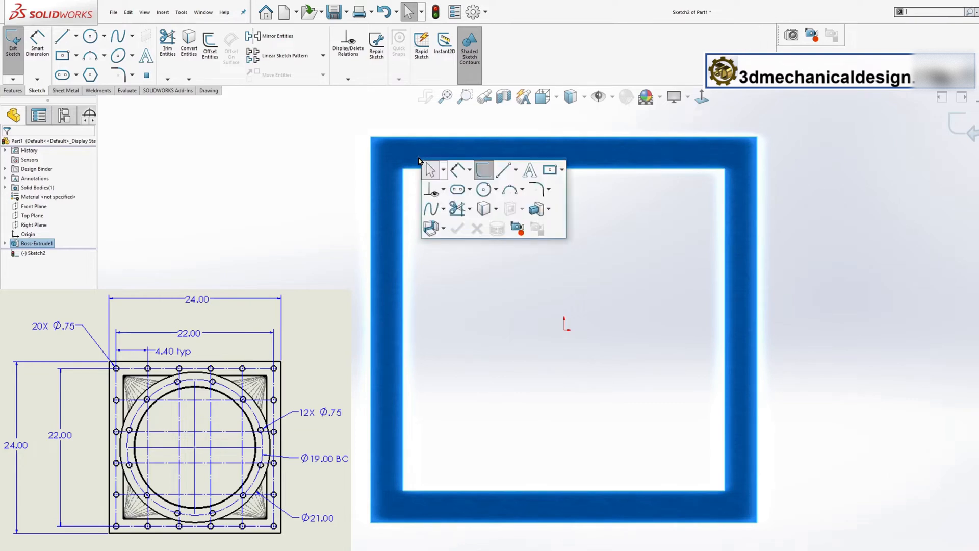
click(436, 190)
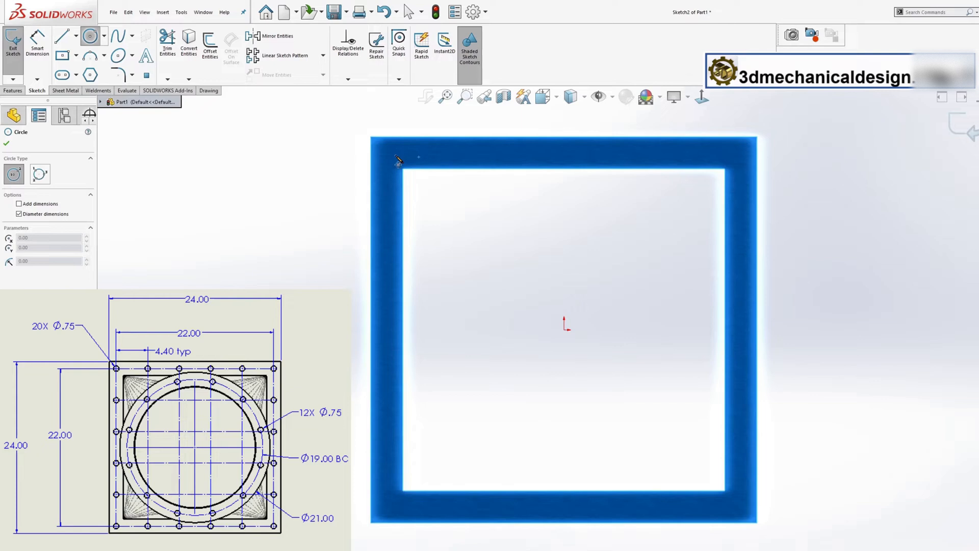
click(391, 156)
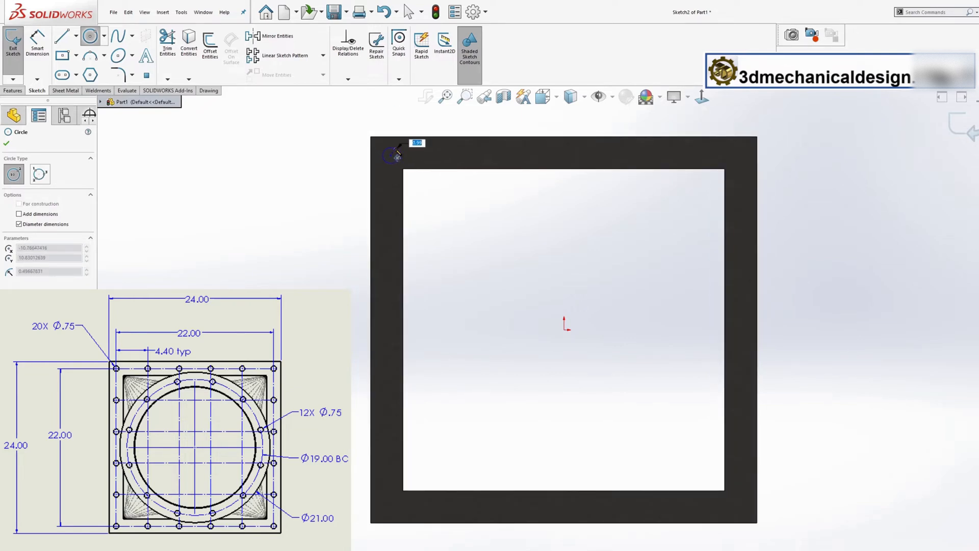
click(398, 155)
Dimension the circle's centre 1 in from the frame's left outer edge.
key(s)
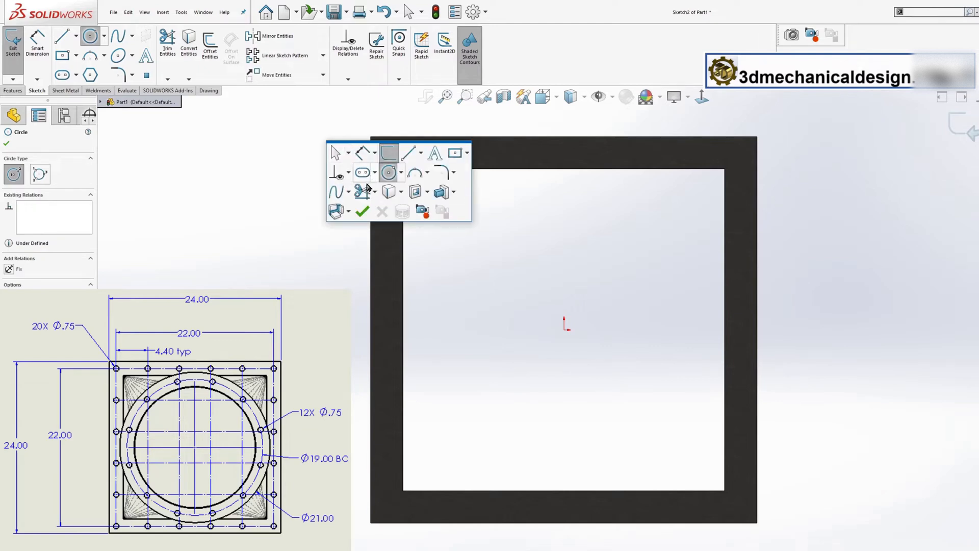
click(362, 153)
click(391, 156)
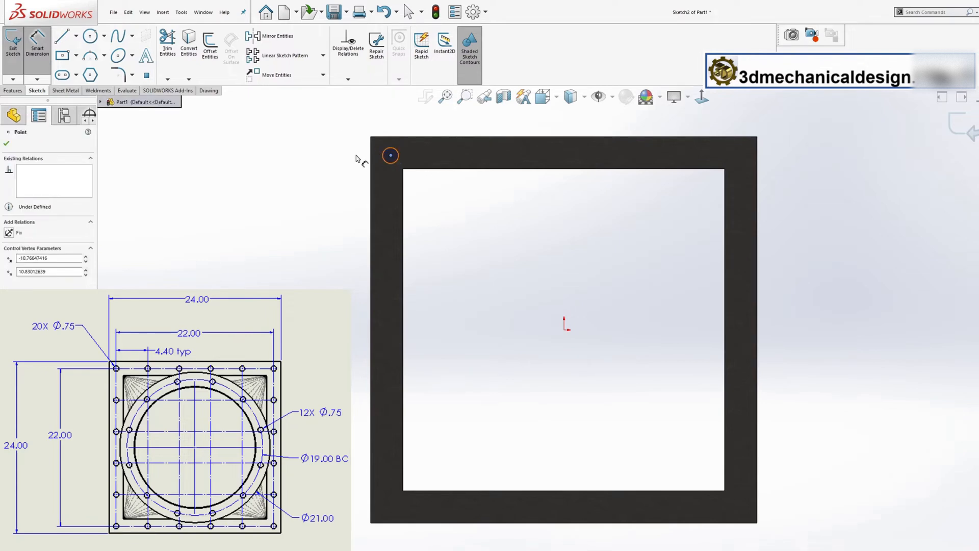
click(371, 164)
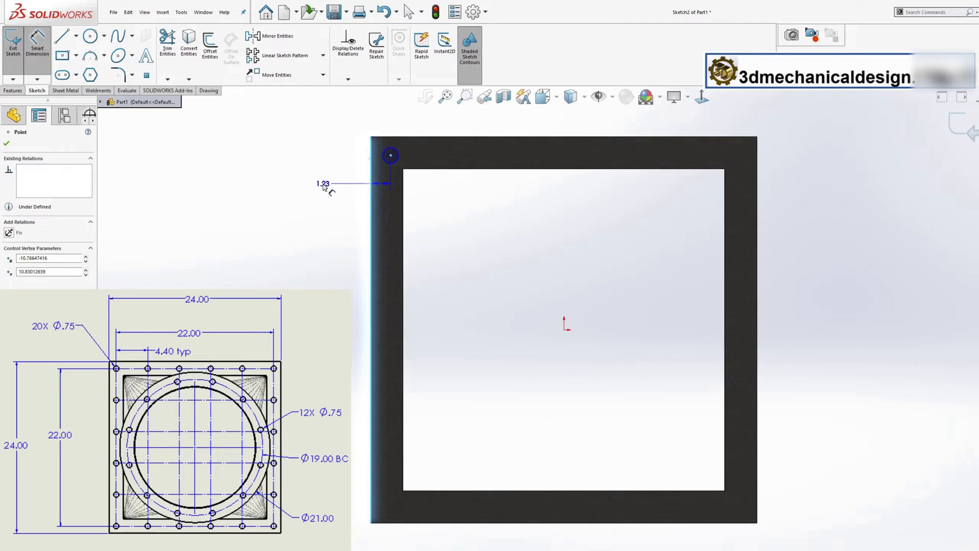
click(323, 192)
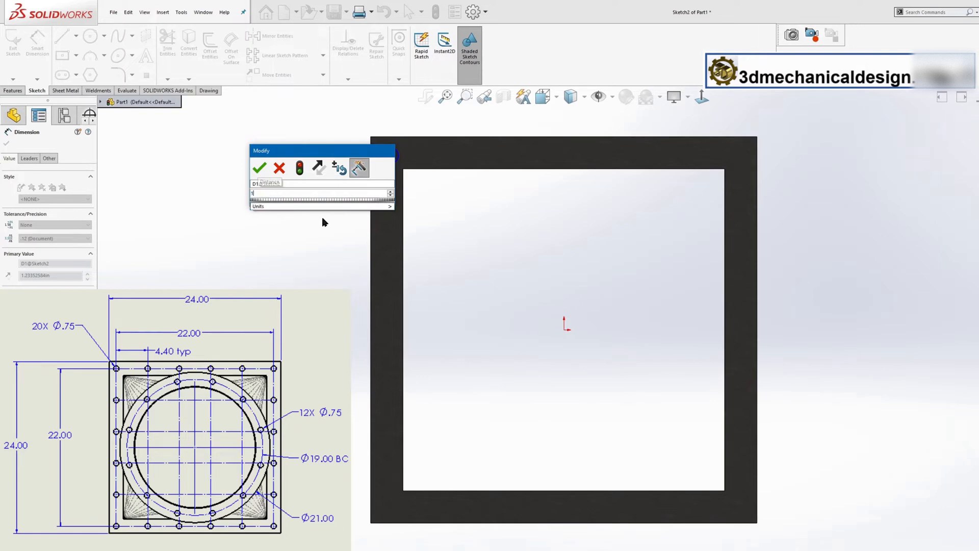
key(Return)
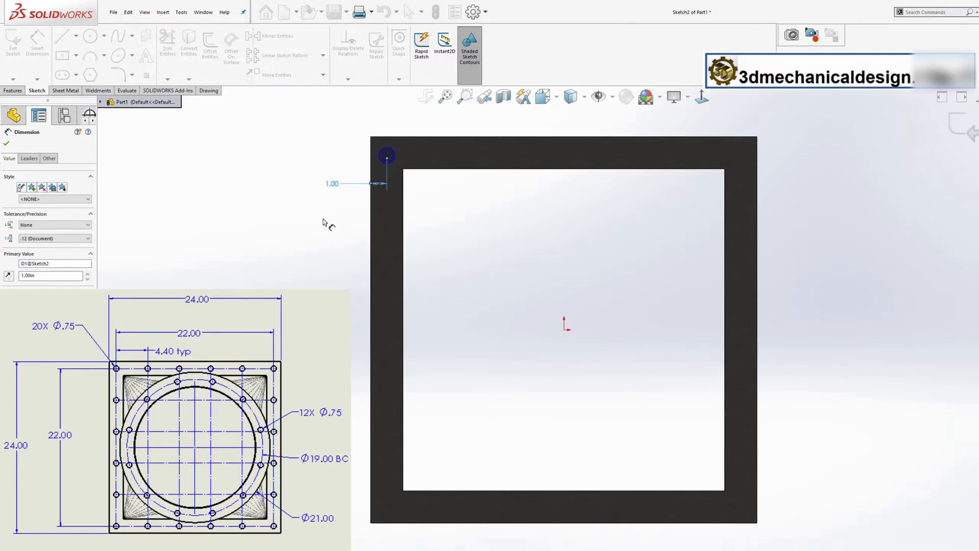
key(Escape)
Dimension the corner circle's diameter to 0.75 in.
click(380, 155)
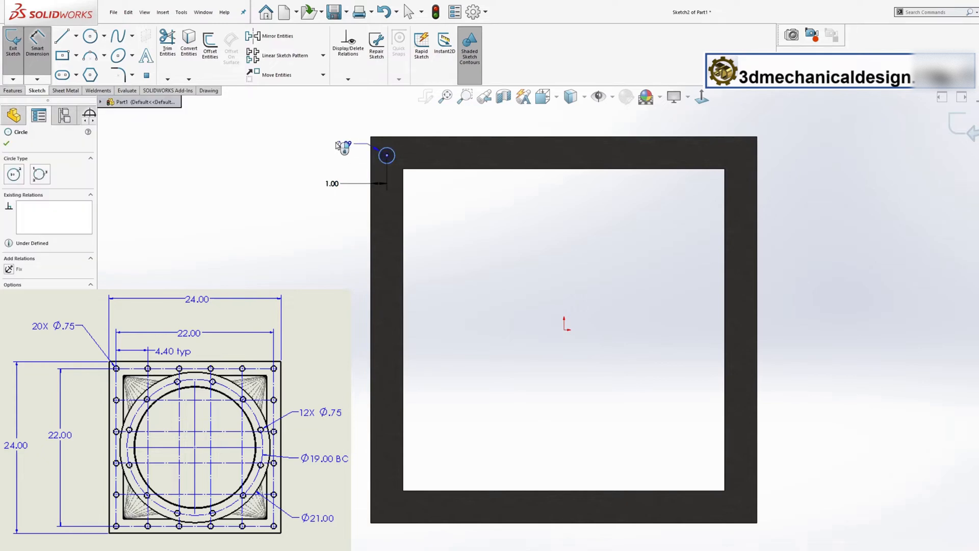
click(302, 162)
text(0.75)
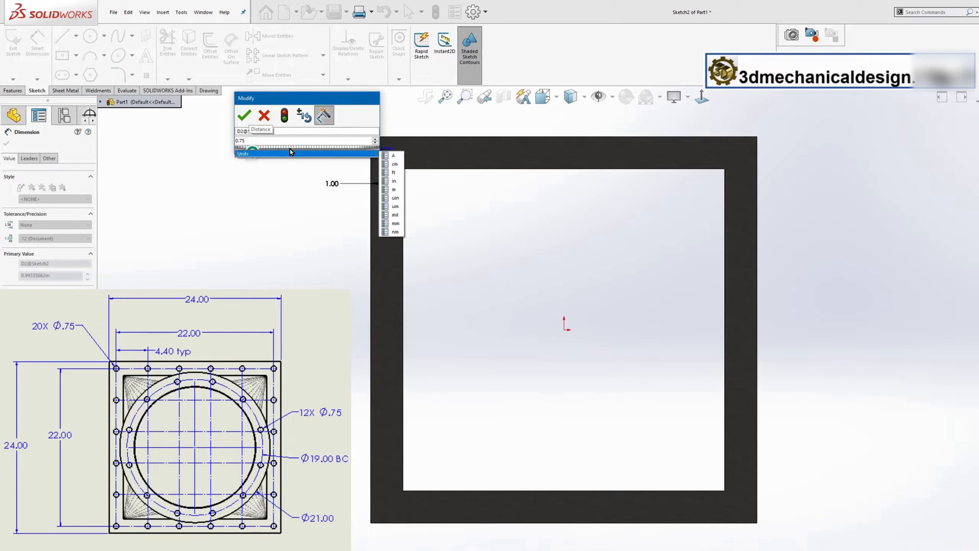
key(Return)
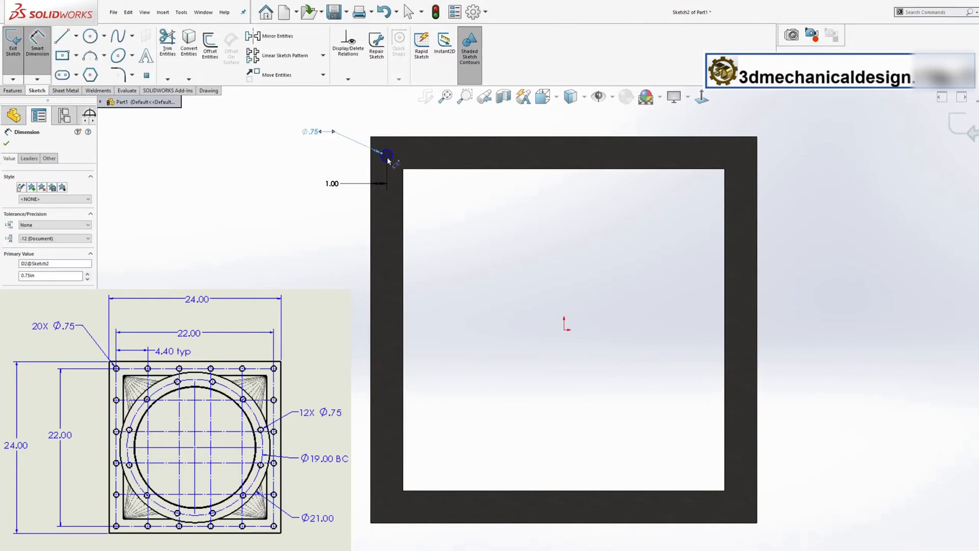
Dimension the circle's centre 1 in from the frame's top outer edge.
click(390, 157)
click(417, 137)
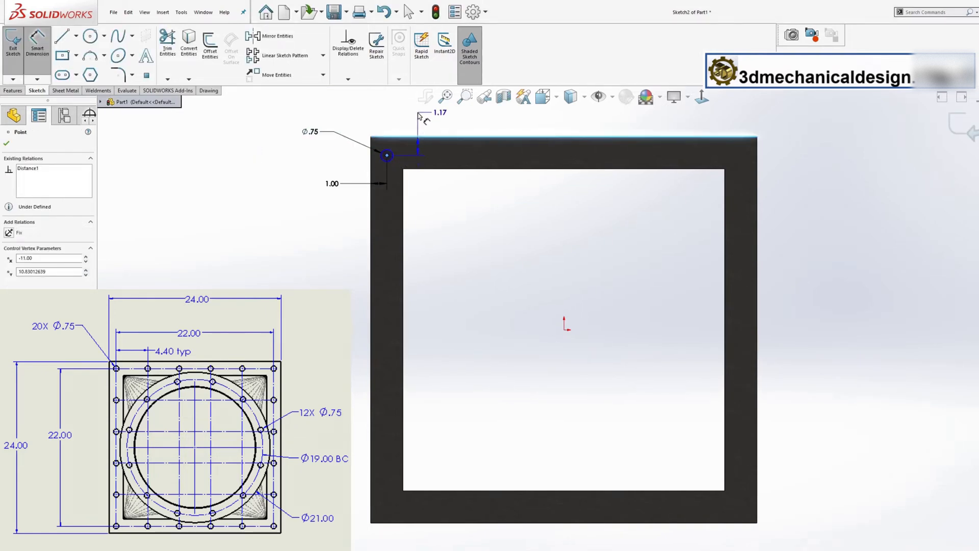
click(418, 112)
text(1)
key(Return)
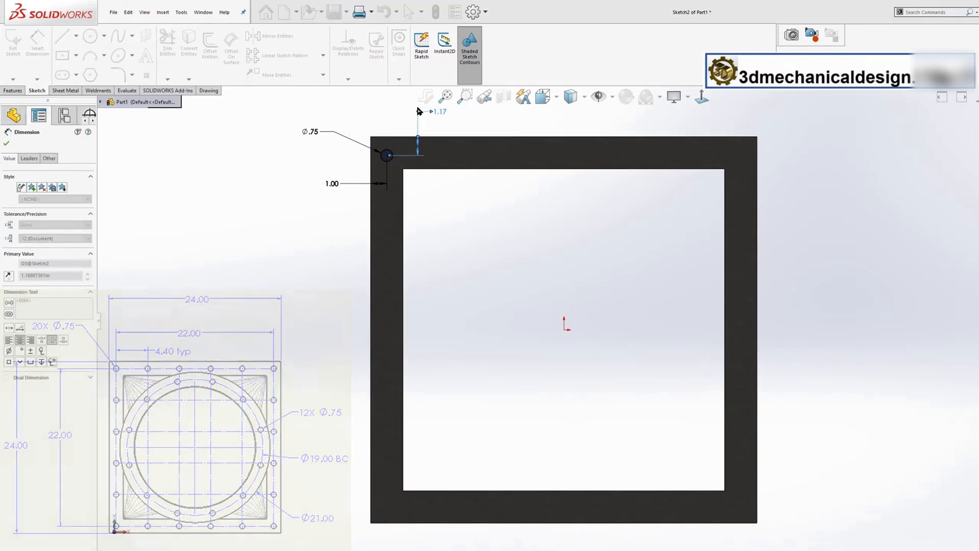
Cut-extrude the 0.75 in corner circle through the frame with the Up To Next end condition.
key(s)
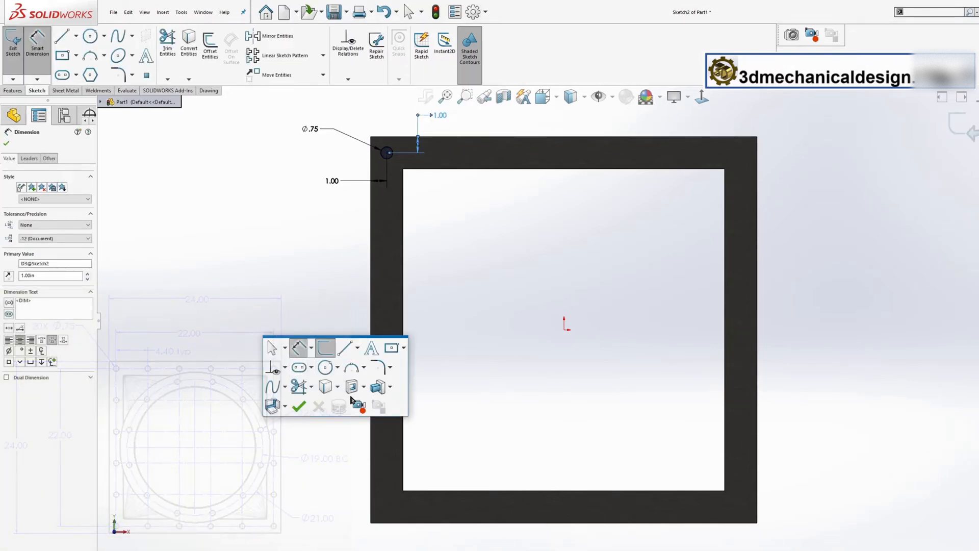
click(356, 386)
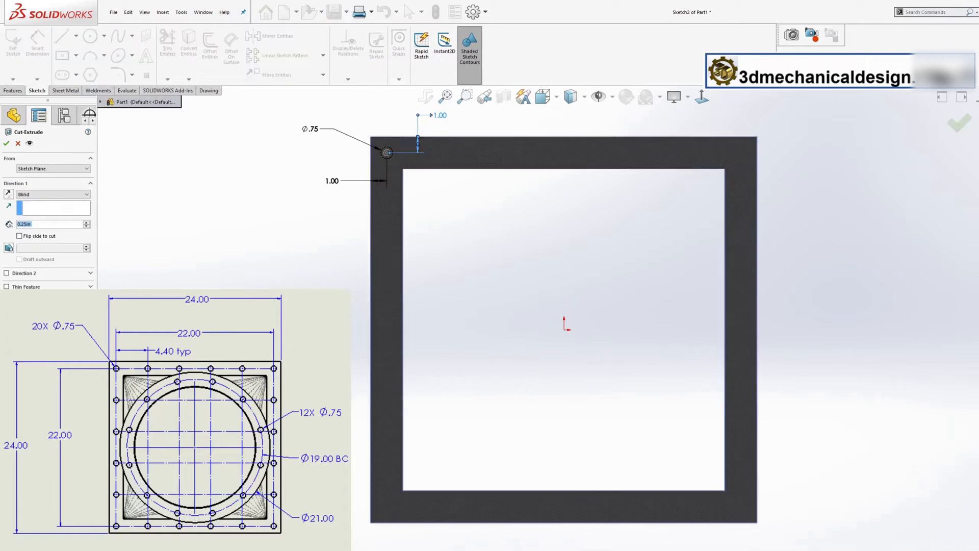
click(66, 195)
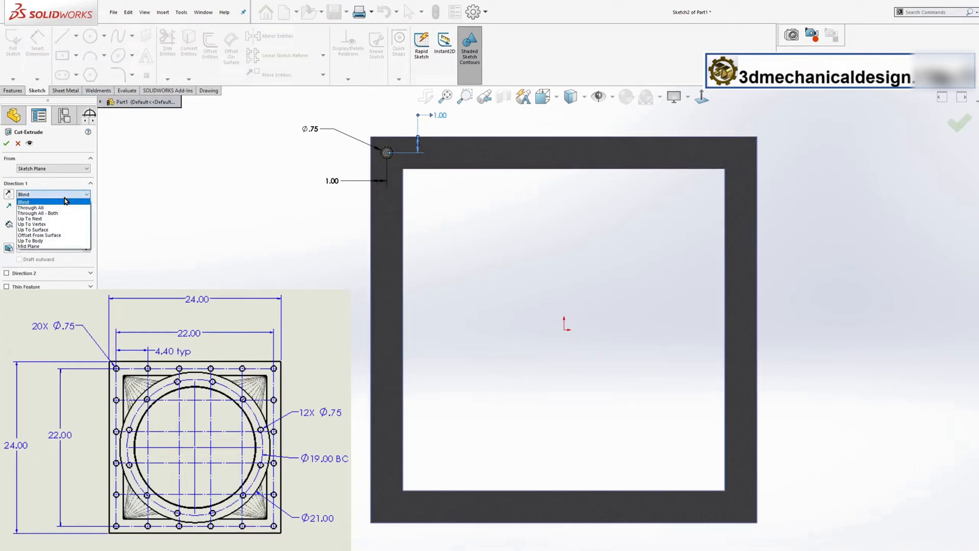
click(53, 218)
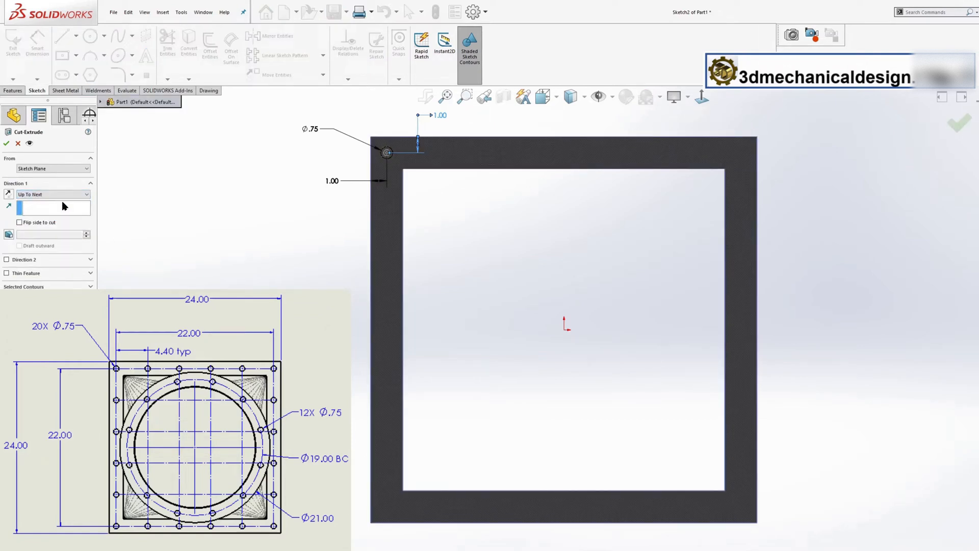
click(7, 144)
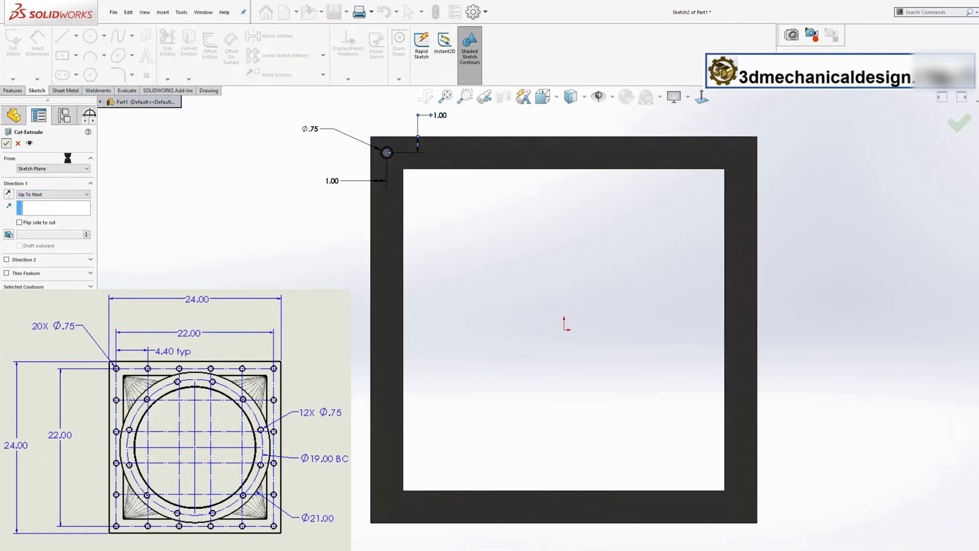
Start a linear pattern of the corner hole along the frame's top outer edge with 6 instances spaced 4.4 in apart.
right_click(203, 174)
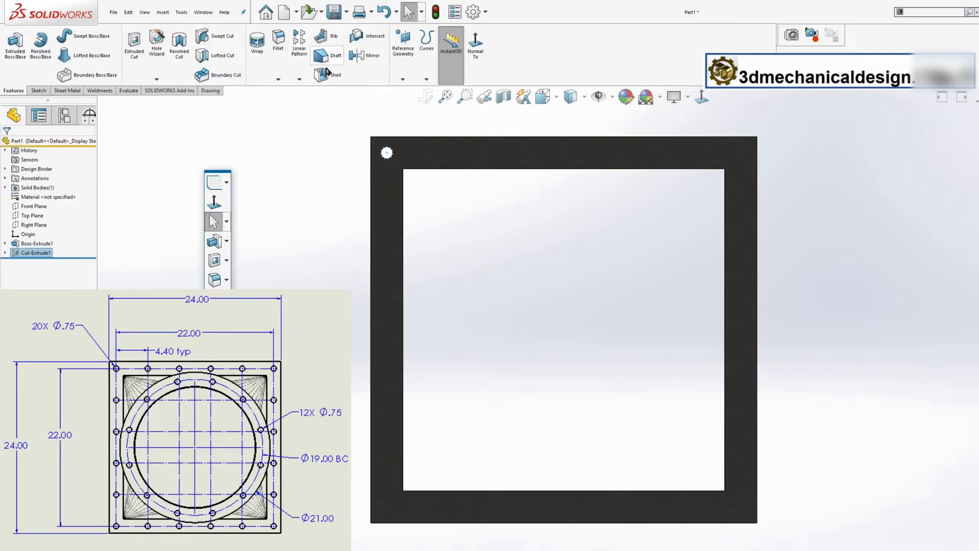
click(300, 80)
click(304, 92)
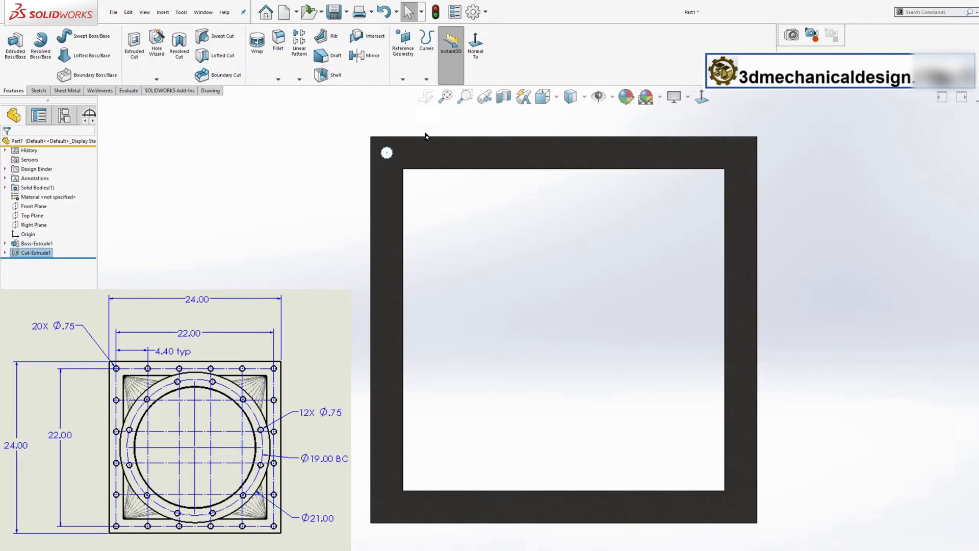
click(427, 137)
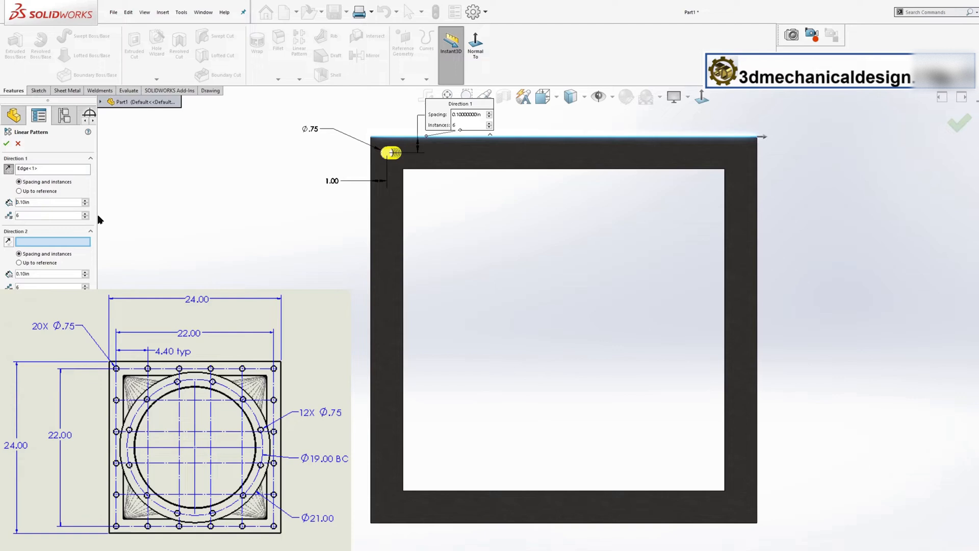
drag(56, 202, 2, 205)
text(4.4)
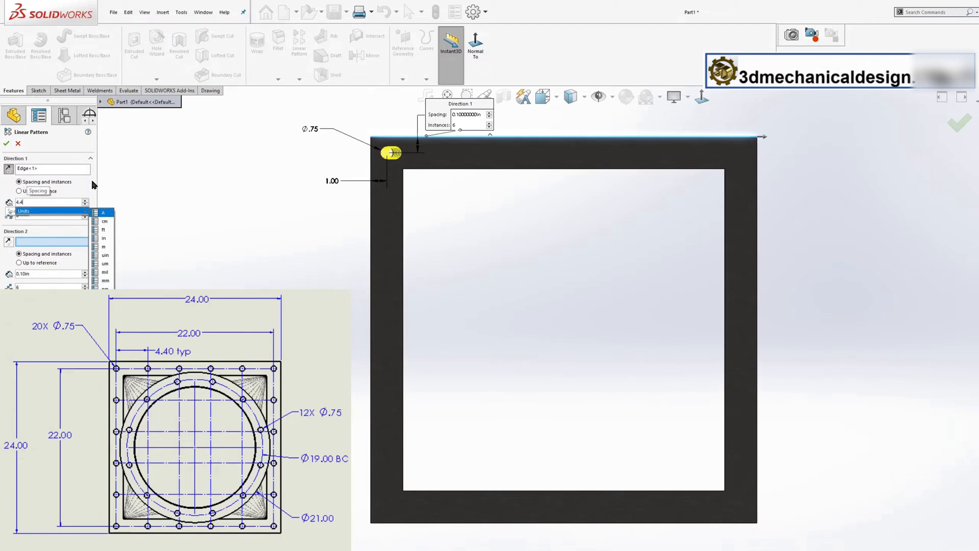
key(Return)
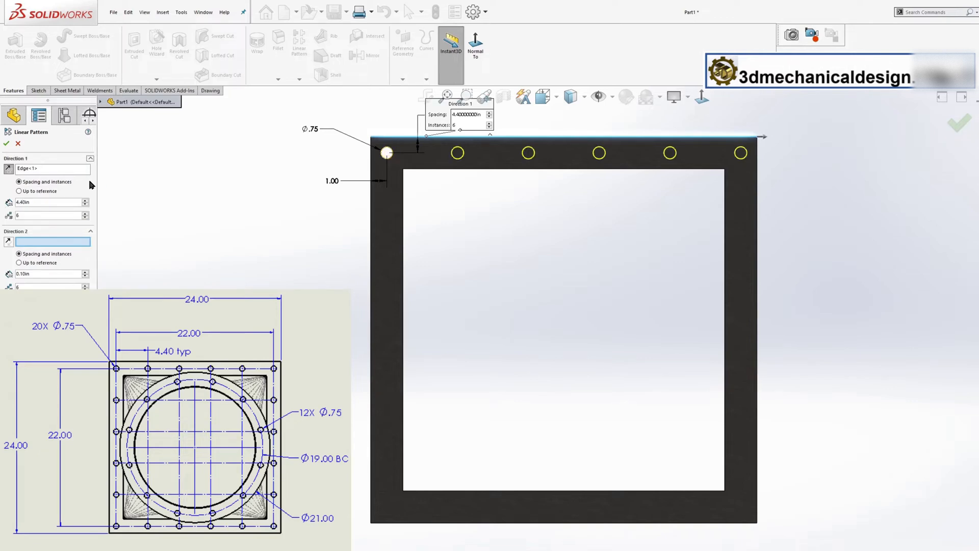
Add the frame's left outer edge as the pattern's second direction with 6 instances spaced 4.4 in apart.
click(372, 206)
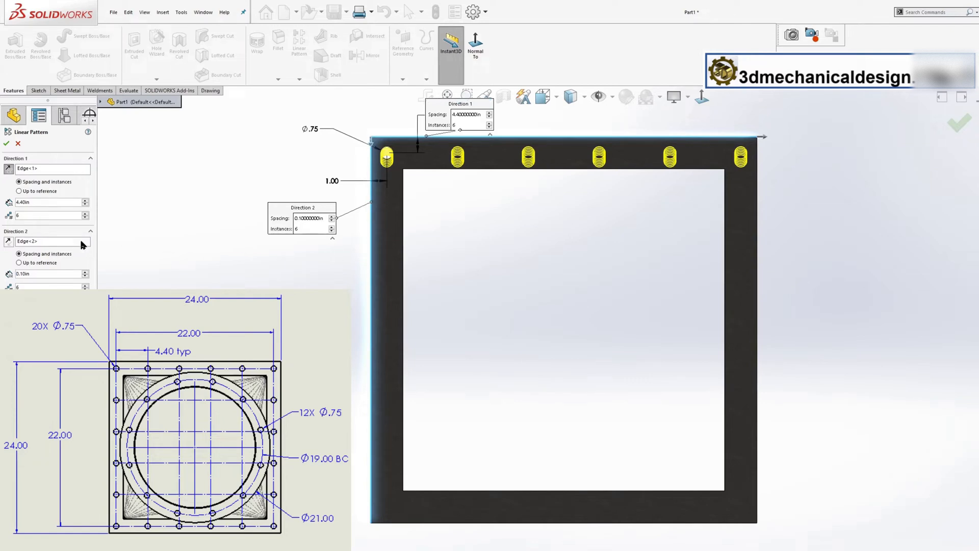
drag(40, 274, 1, 276)
text(4)
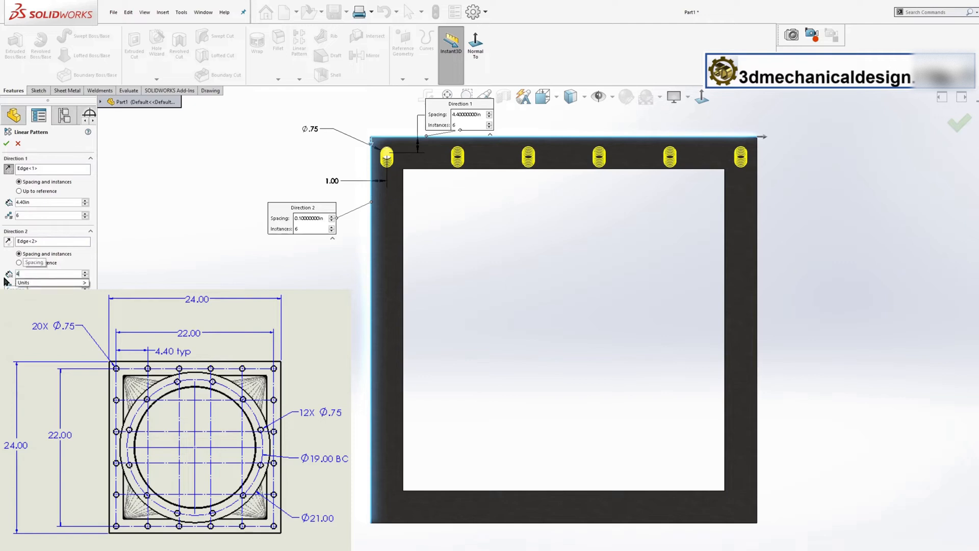
text(.4)
mouse_move(71, 285)
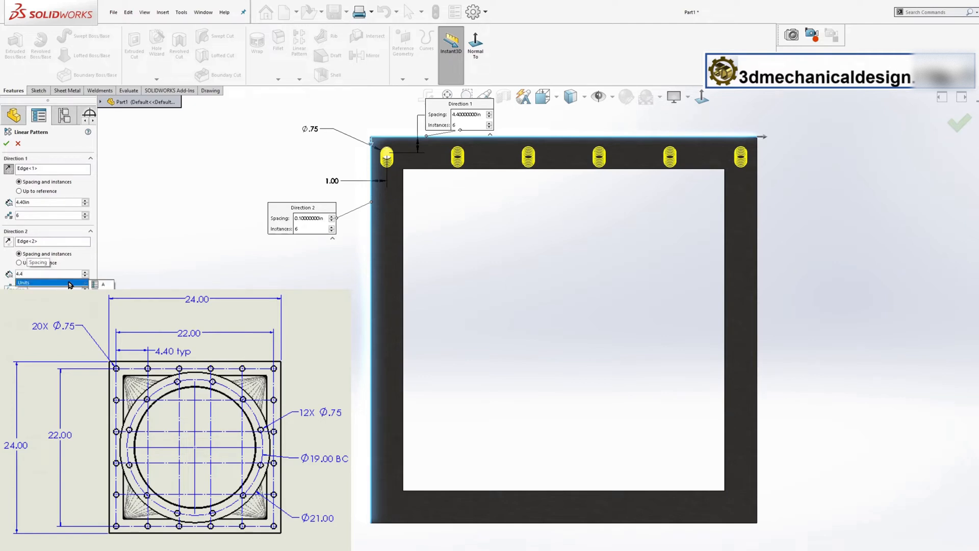
key(Return)
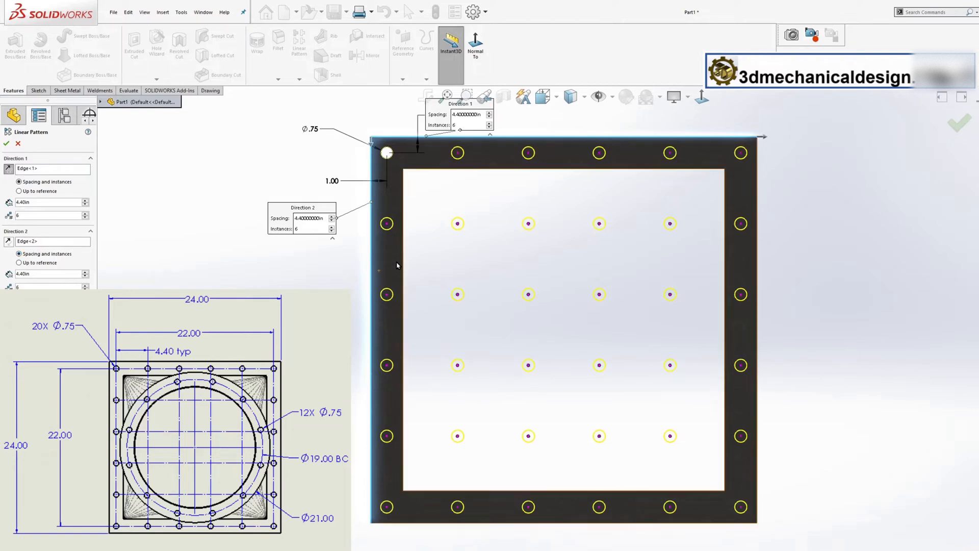
Skip the 4 by 4 grid of hole instances inside the frame's opening and finish the linear pattern.
click(457, 223)
click(528, 223)
click(599, 223)
click(670, 223)
click(670, 294)
click(599, 295)
click(457, 295)
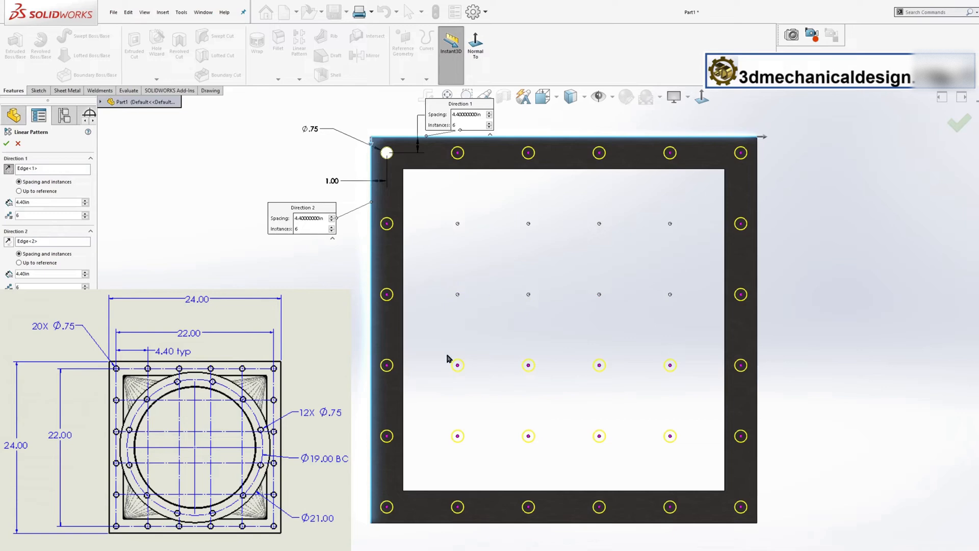
click(457, 365)
click(529, 366)
click(670, 365)
click(670, 436)
click(599, 436)
click(529, 435)
click(458, 436)
click(7, 143)
Create a reference plane offset 20.5 in from the frame's front face, with the offset direction flipped.
middle_drag(364, 265, 492, 212)
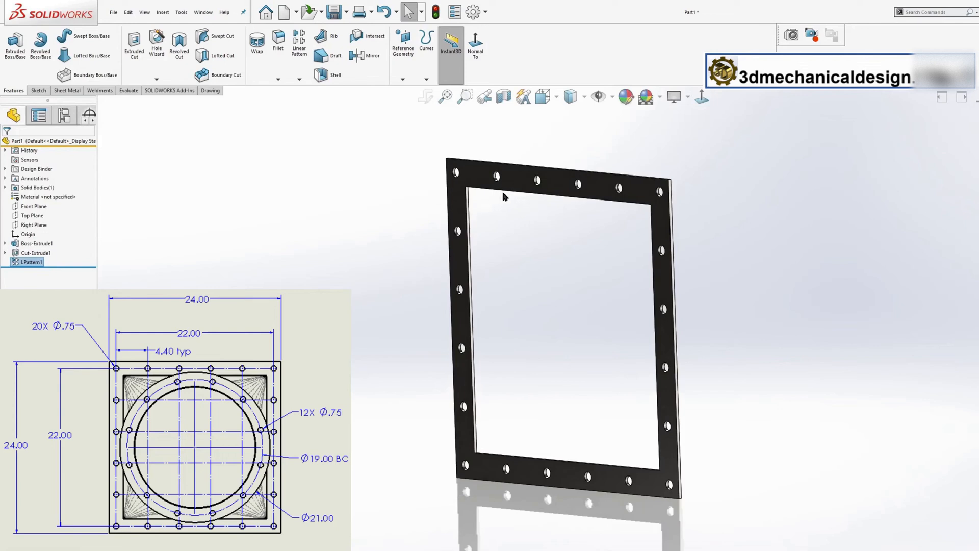
click(522, 180)
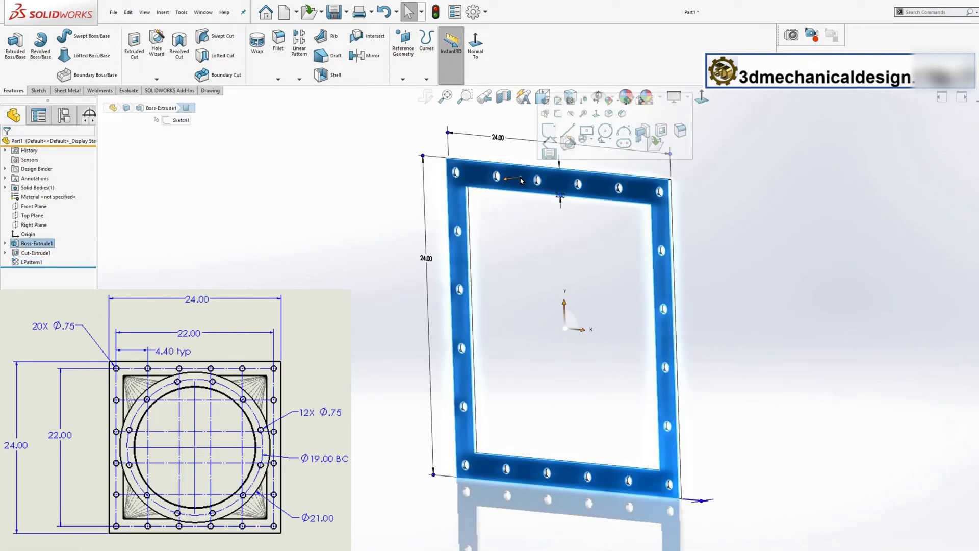
click(403, 79)
click(411, 91)
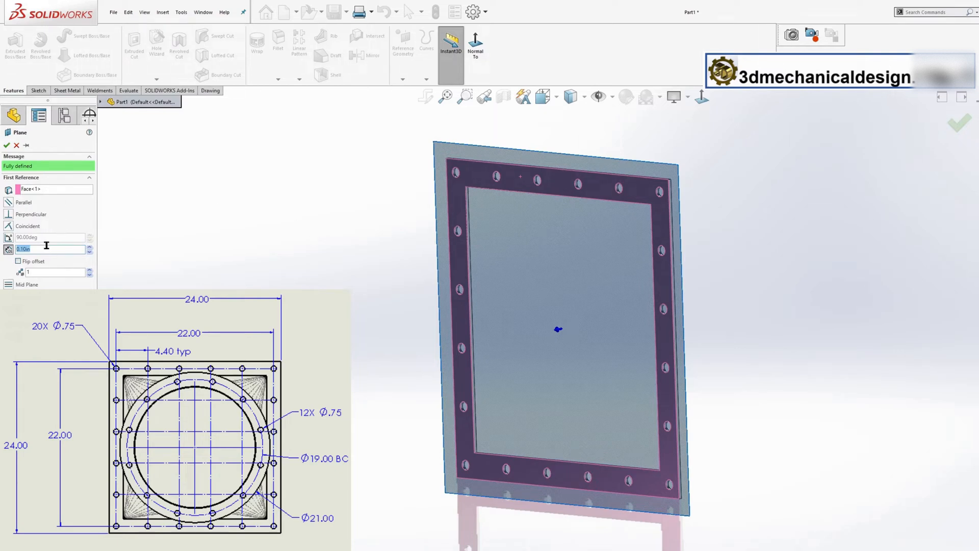
click(18, 262)
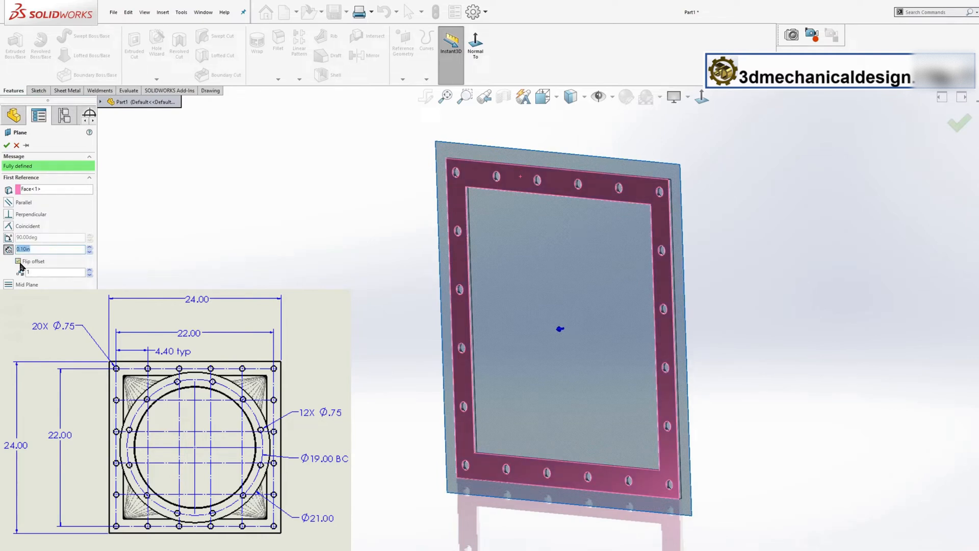
text(2)
click(7, 145)
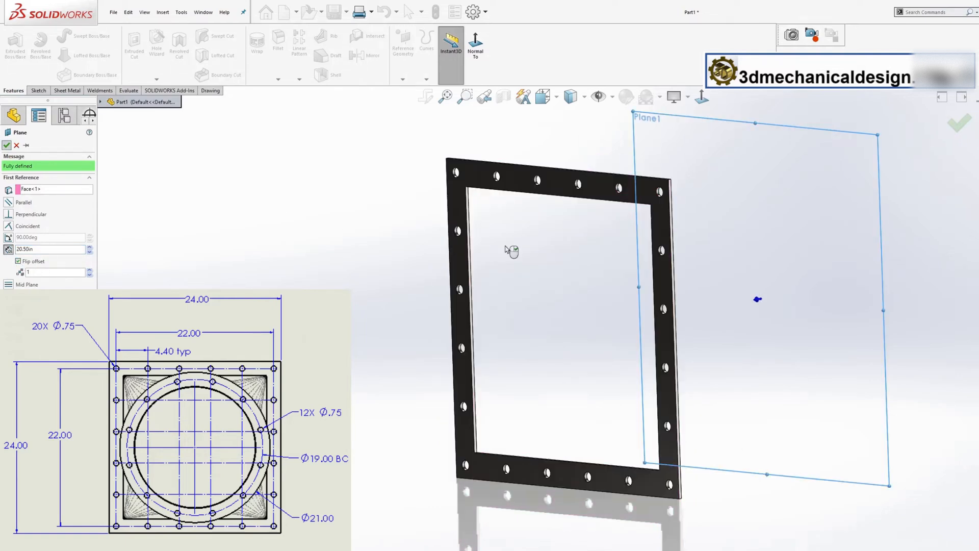
Start a sketch on the offset plane and draw a circle about 14.3 in in diameter centred on the origin.
click(751, 195)
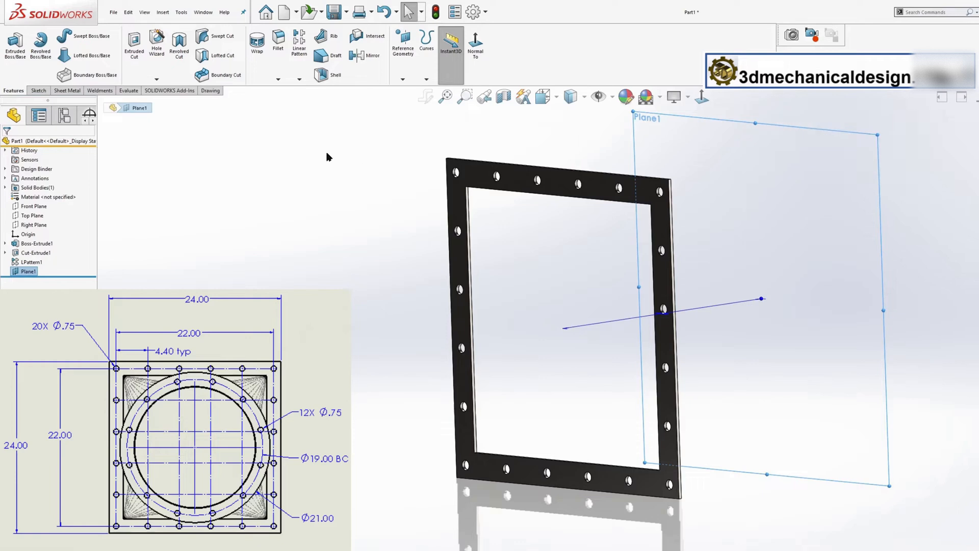
key(s)
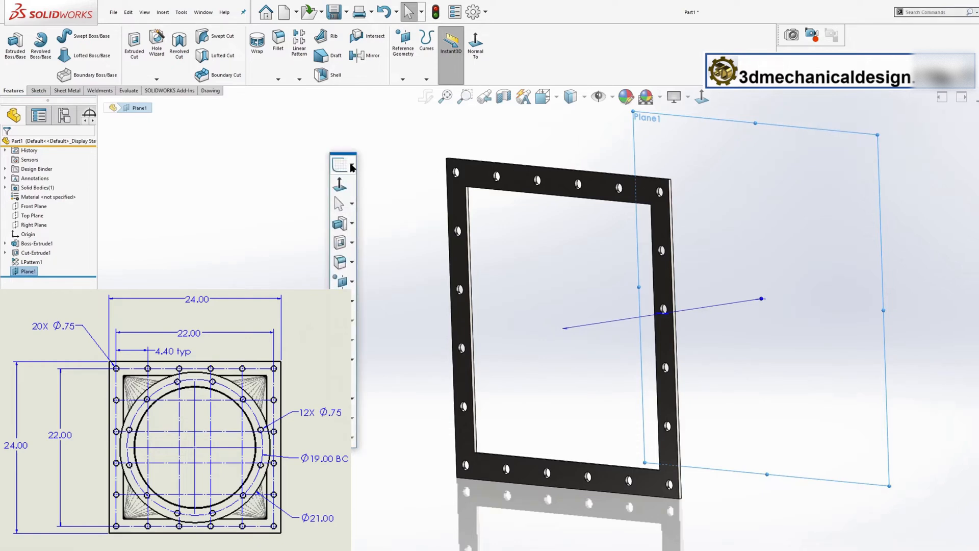
click(352, 165)
mouse_move(359, 181)
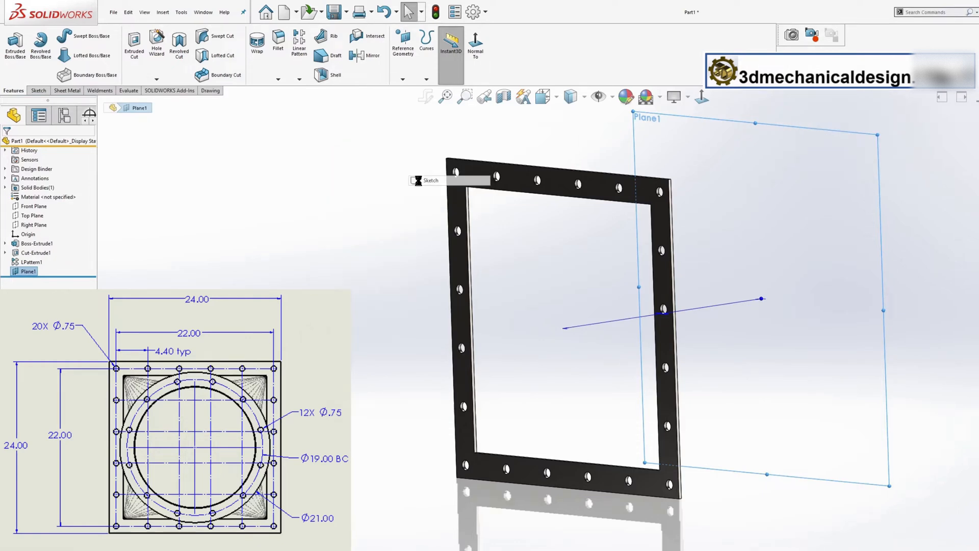
click(417, 182)
click(702, 97)
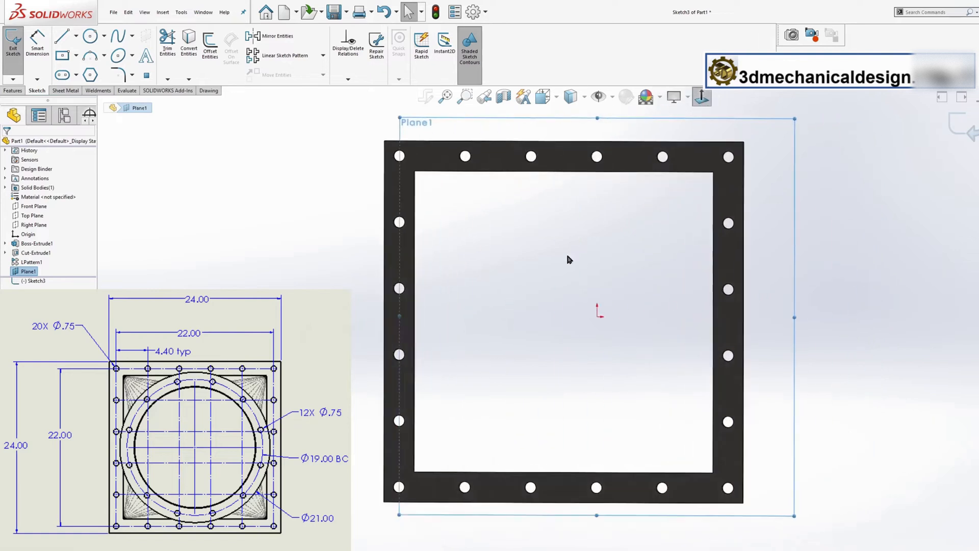
key(s)
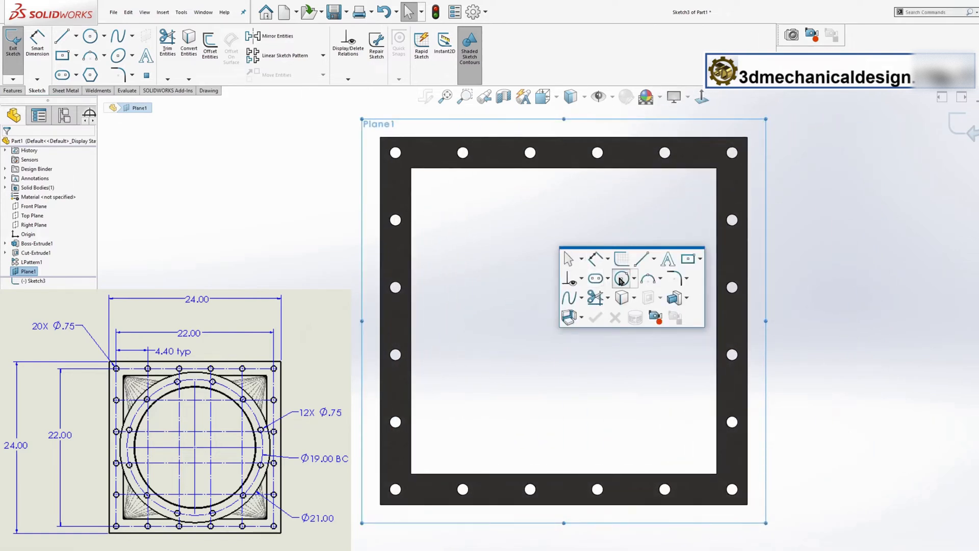
click(620, 279)
click(564, 317)
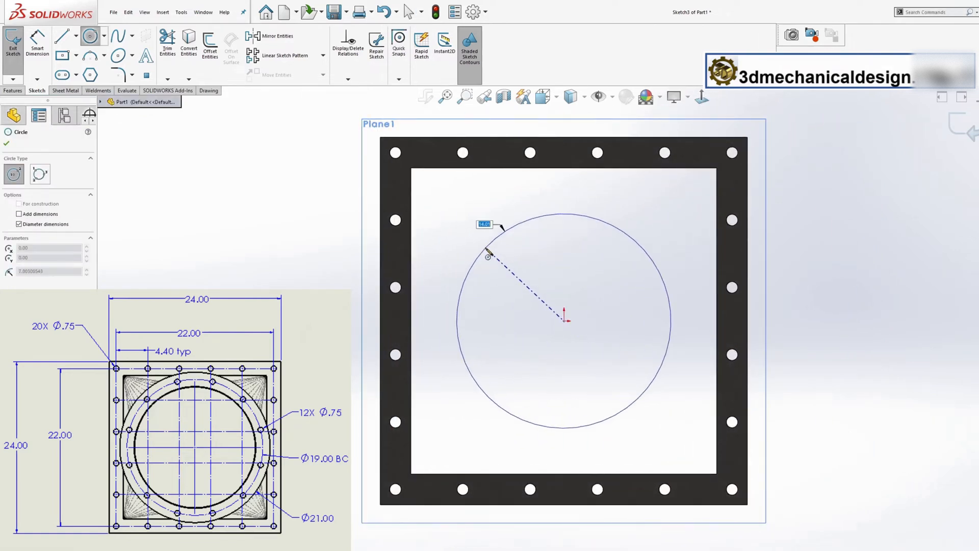
click(485, 249)
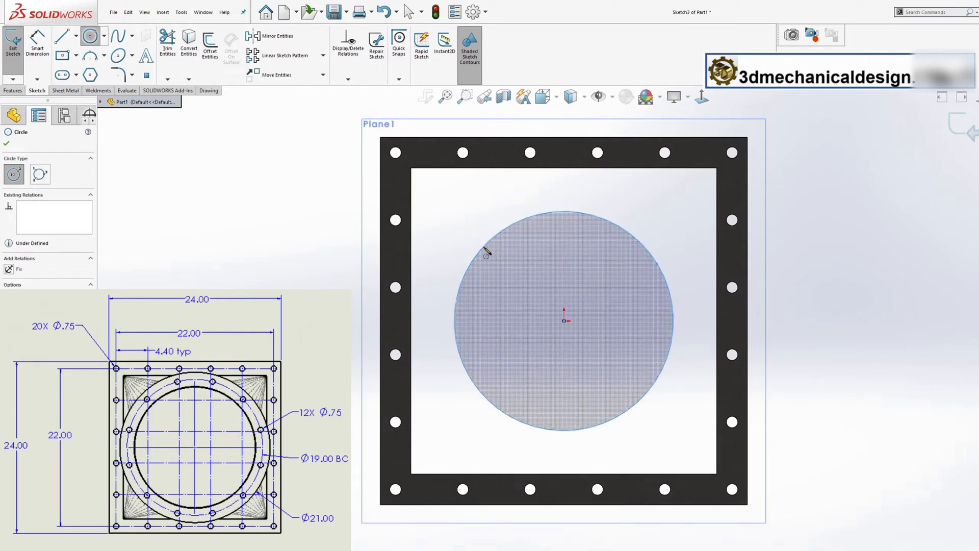
Dimension the circle's diameter to 21 in.
key(s)
click(483, 249)
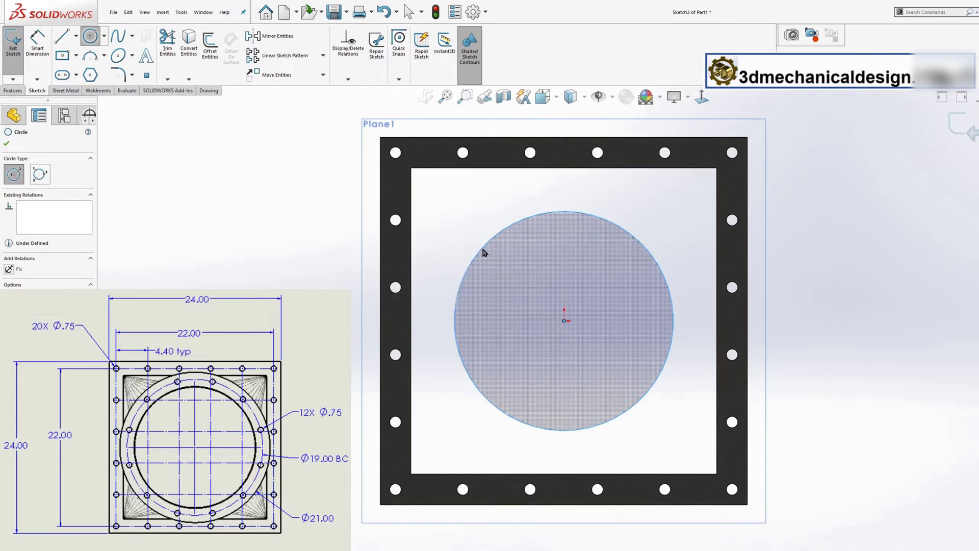
click(455, 341)
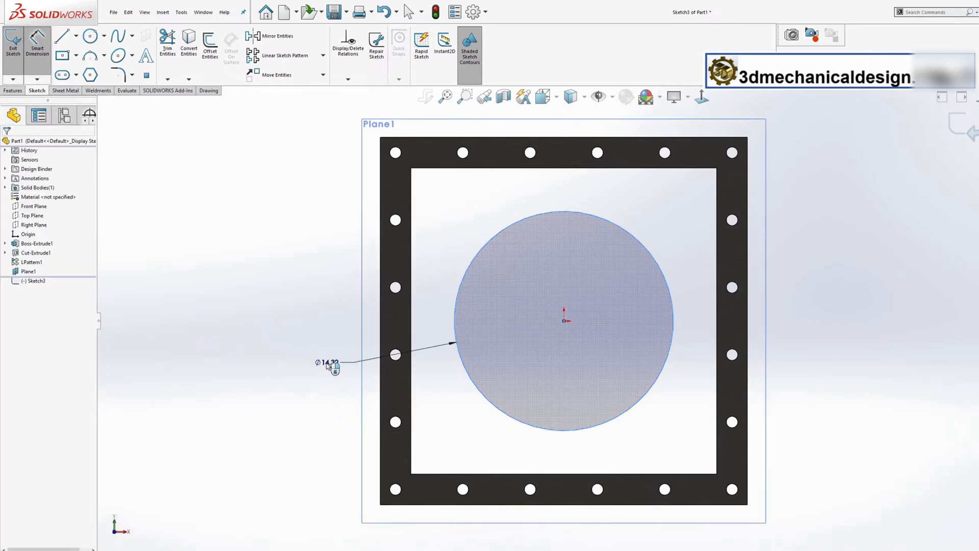
click(327, 363)
key(Return)
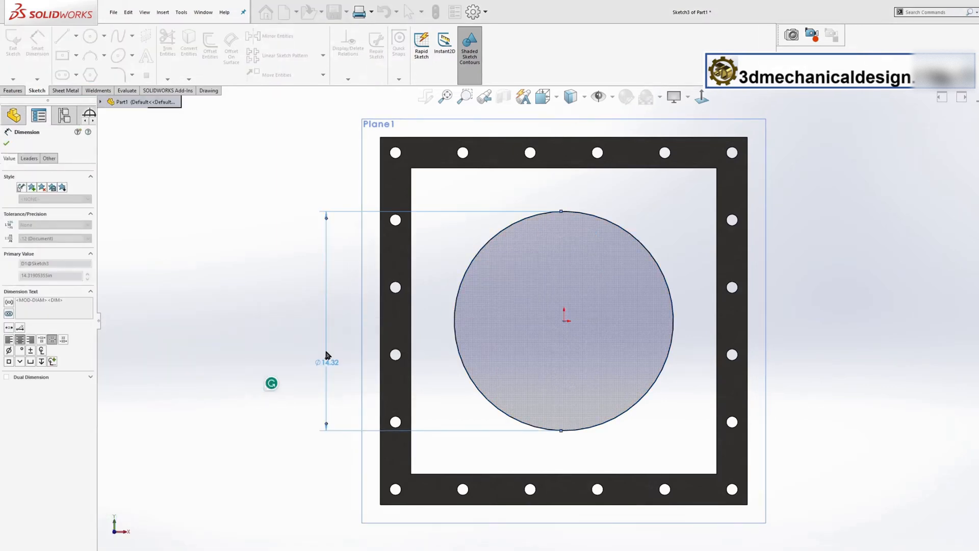
Draw a second circle about 16.6 in in diameter, centred on the origin inside the 21 in circle.
key(s)
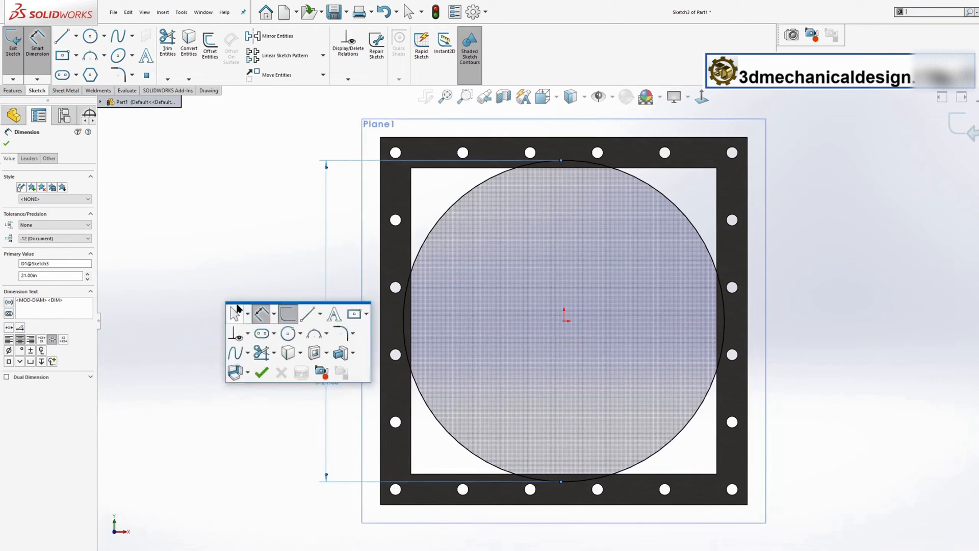
click(288, 334)
click(565, 321)
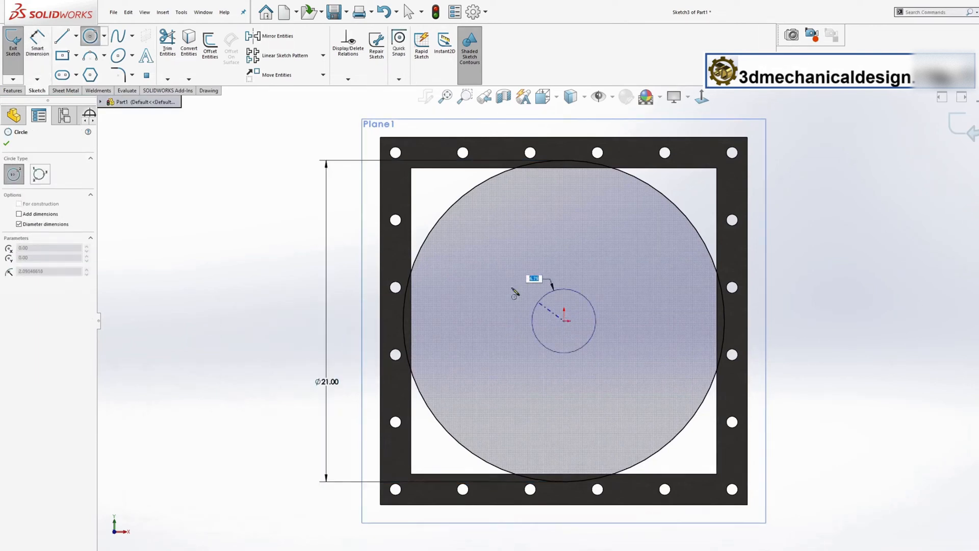
click(462, 253)
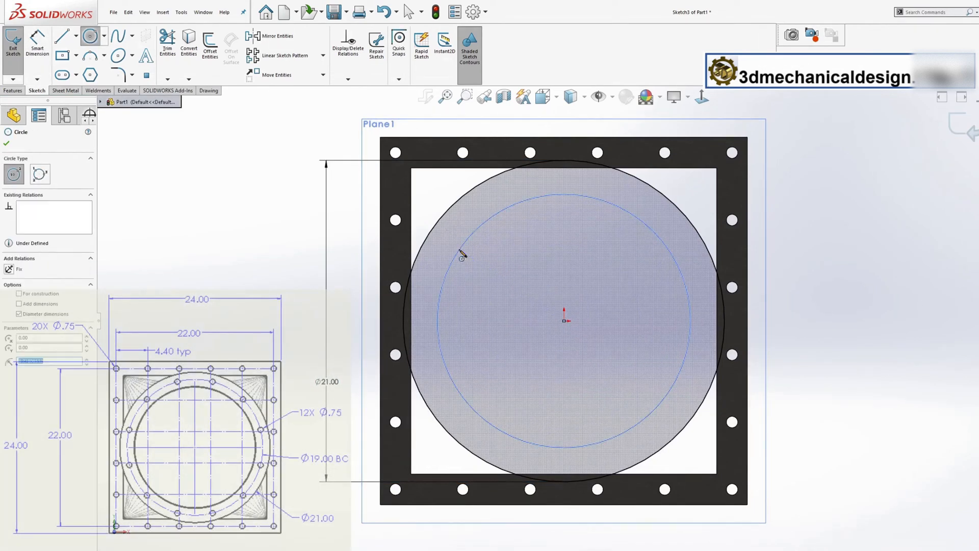
Dimension the inner circle's diameter to 17 in.
right_drag(494, 261, 495, 240)
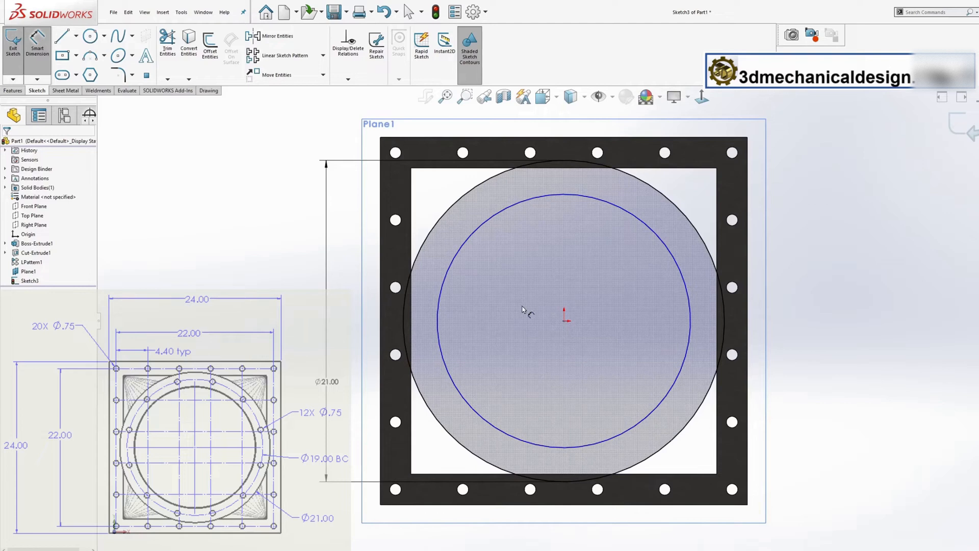
click(441, 299)
click(261, 326)
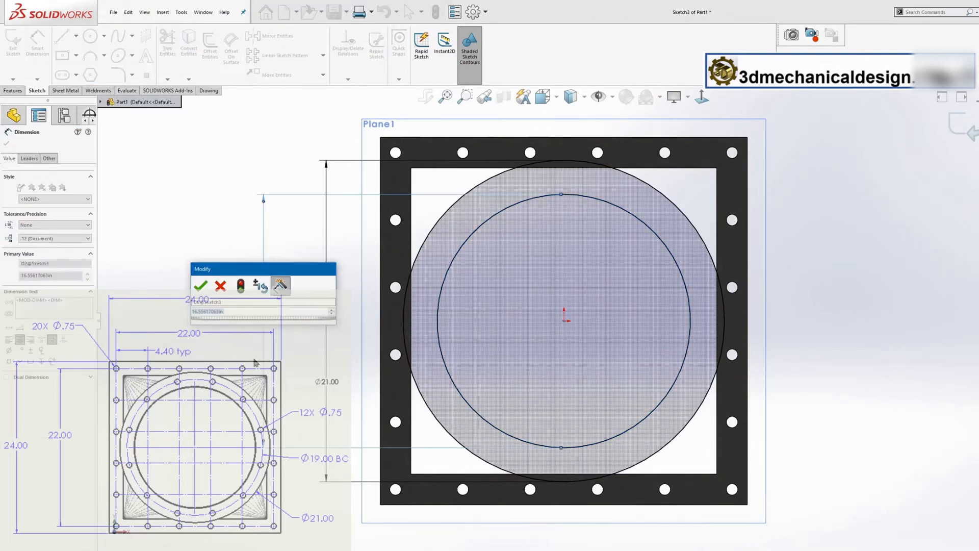
text(17)
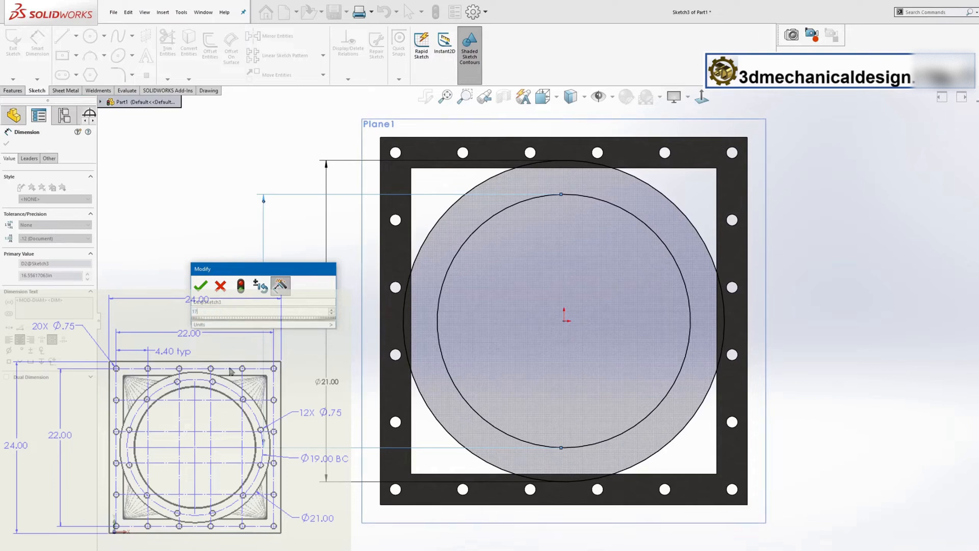
click(201, 285)
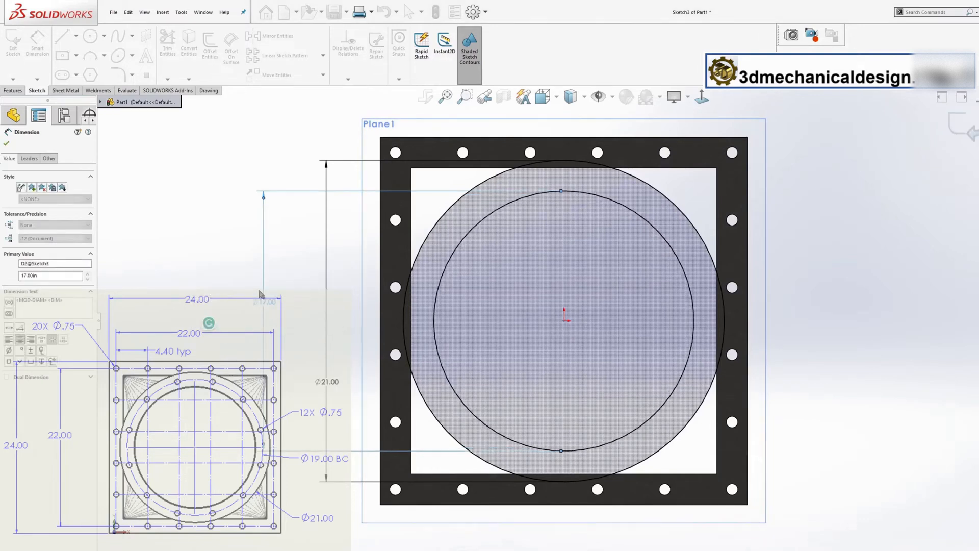
key(s)
key(Escape)
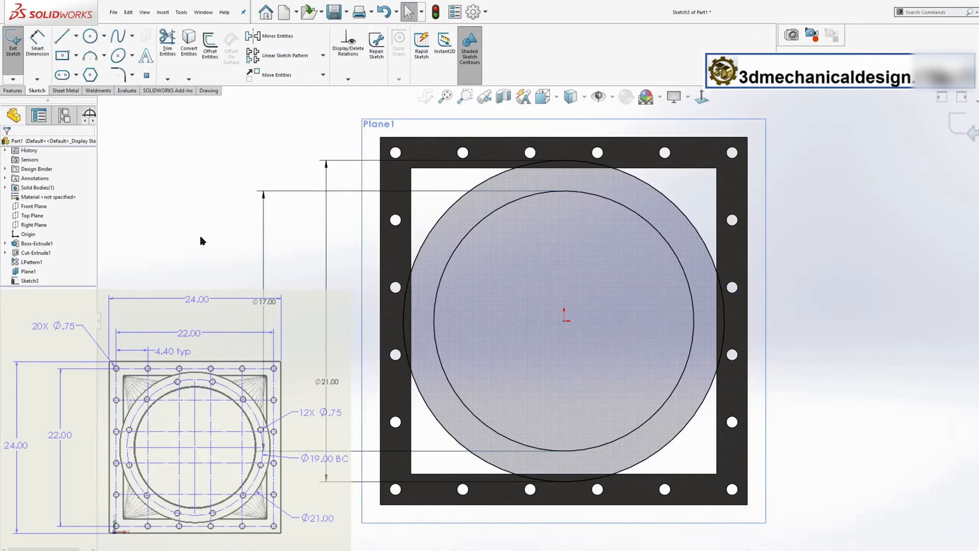
Extrude the ring between the 21 in and 17 in circles as a 0.25 in blind boss with merged result.
key(s)
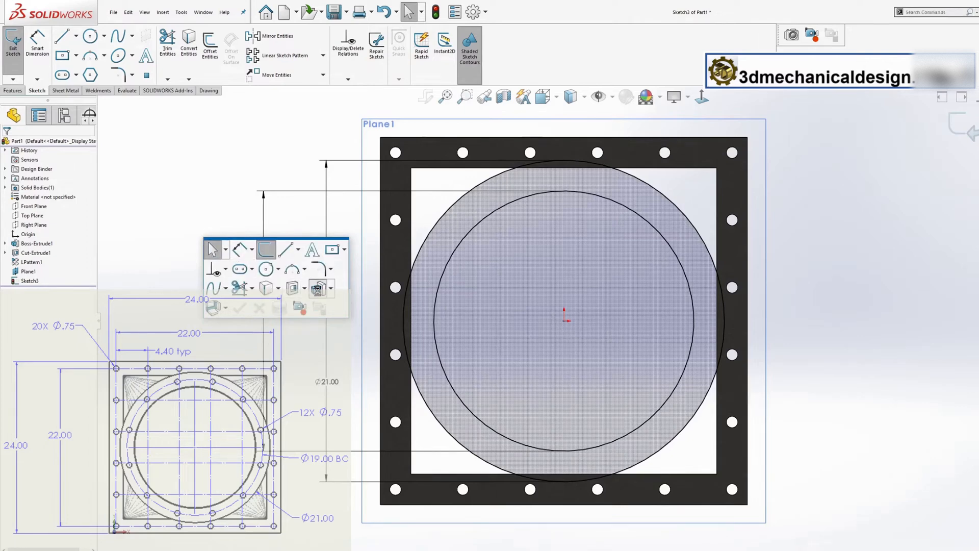
click(317, 288)
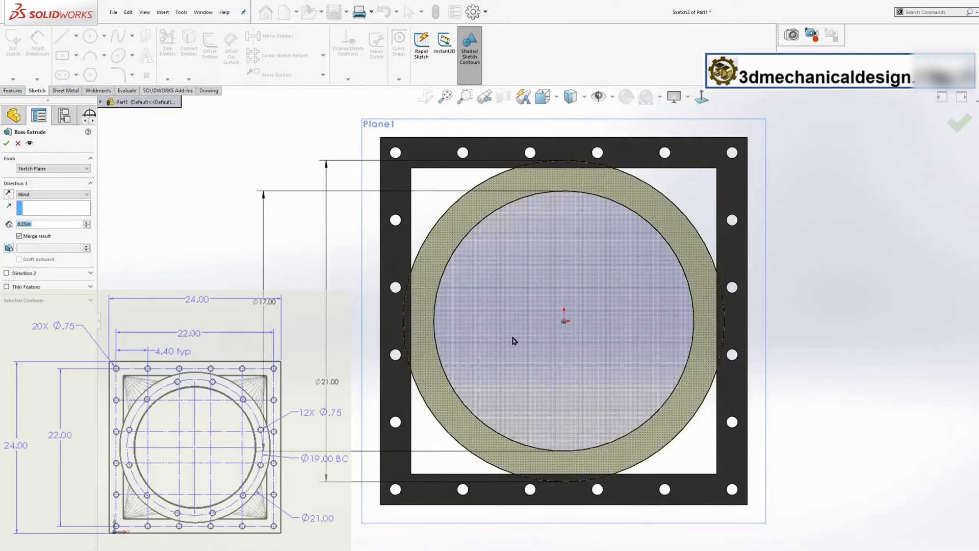
mouse_move(514, 341)
middle_down()
mouse_move(614, 345)
mouse_move(620, 361)
middle_up()
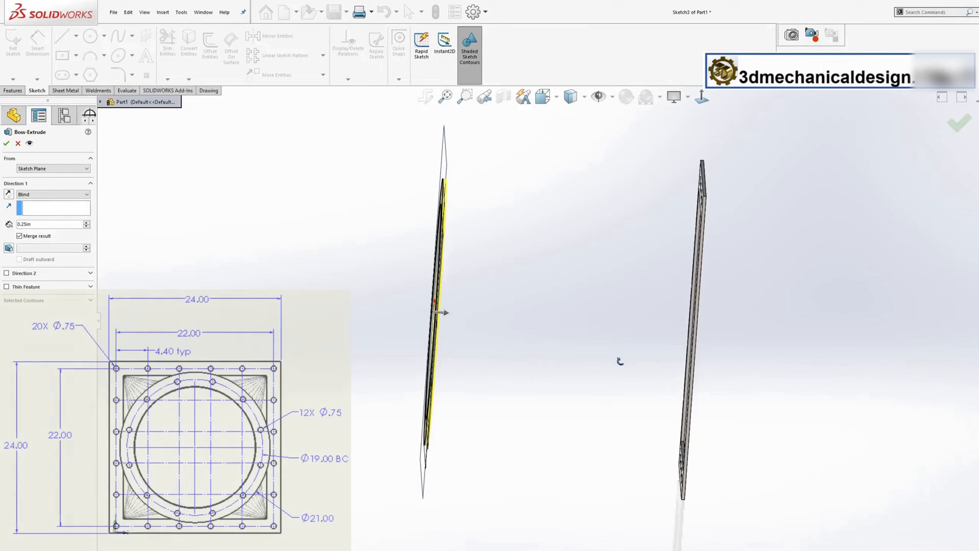
click(6, 143)
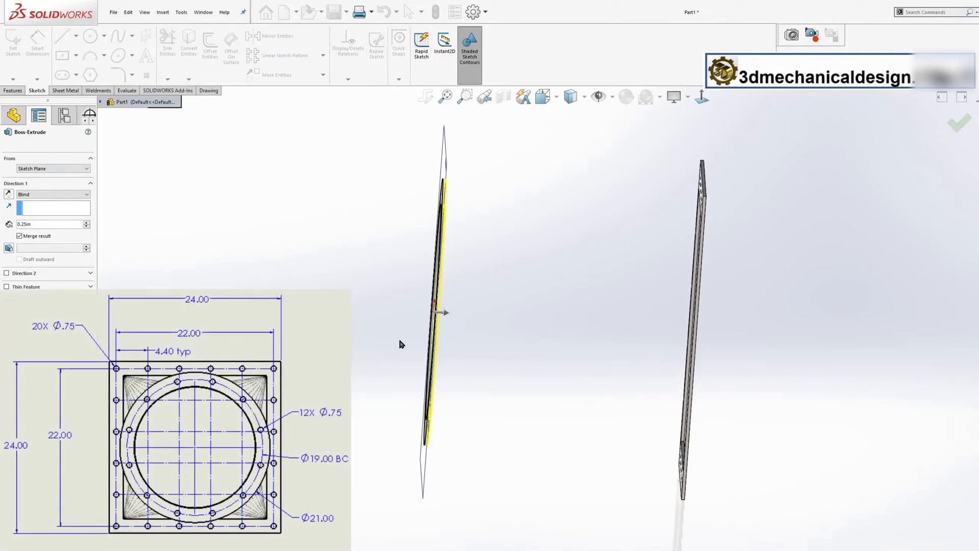
Start a sketch on the round flange's face that points away from the square frame, viewed normal to that face.
middle_drag(456, 243, 438, 198)
click(488, 209)
click(651, 176)
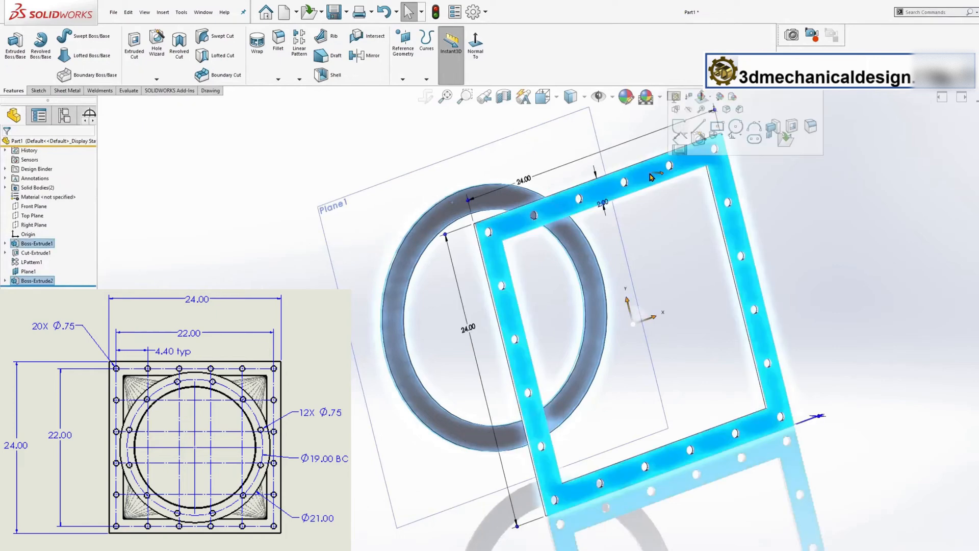
click(376, 145)
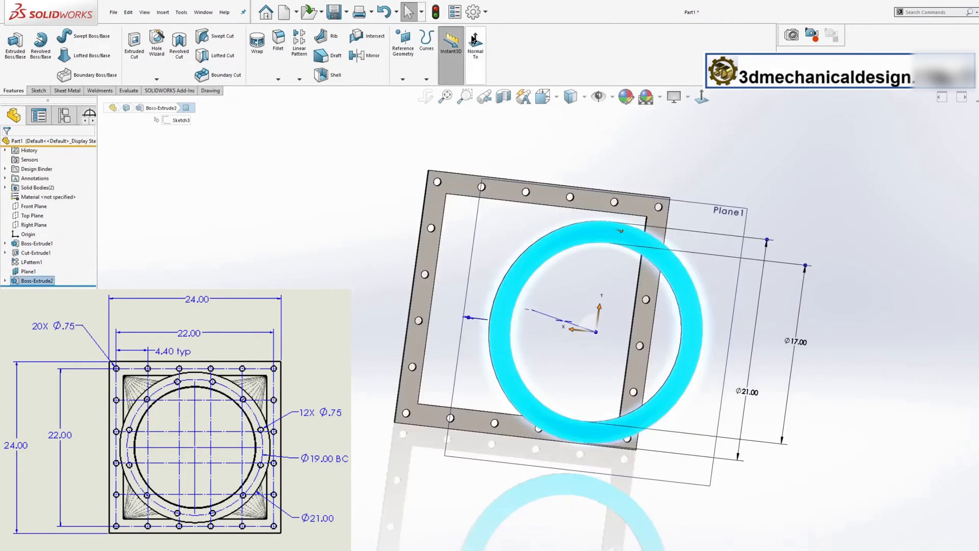
click(473, 38)
key(s)
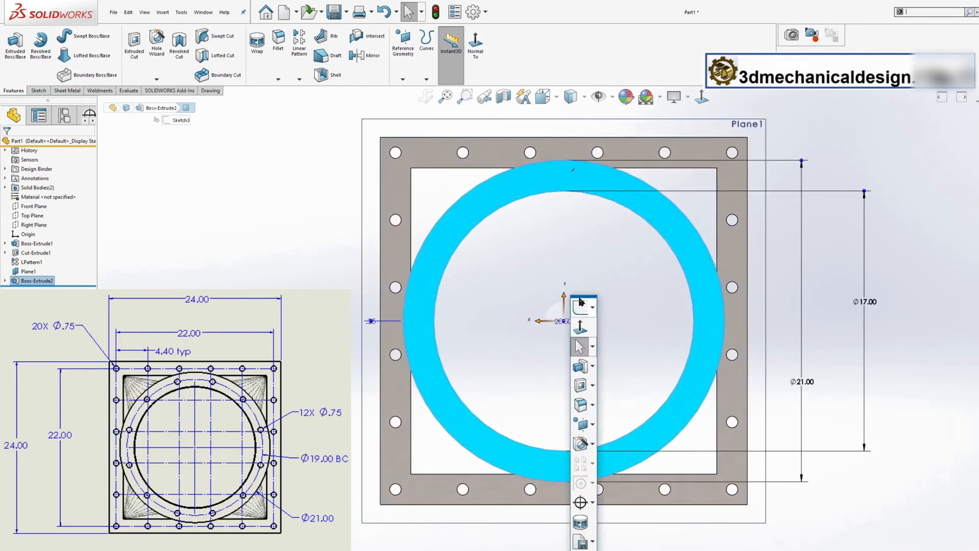
click(594, 308)
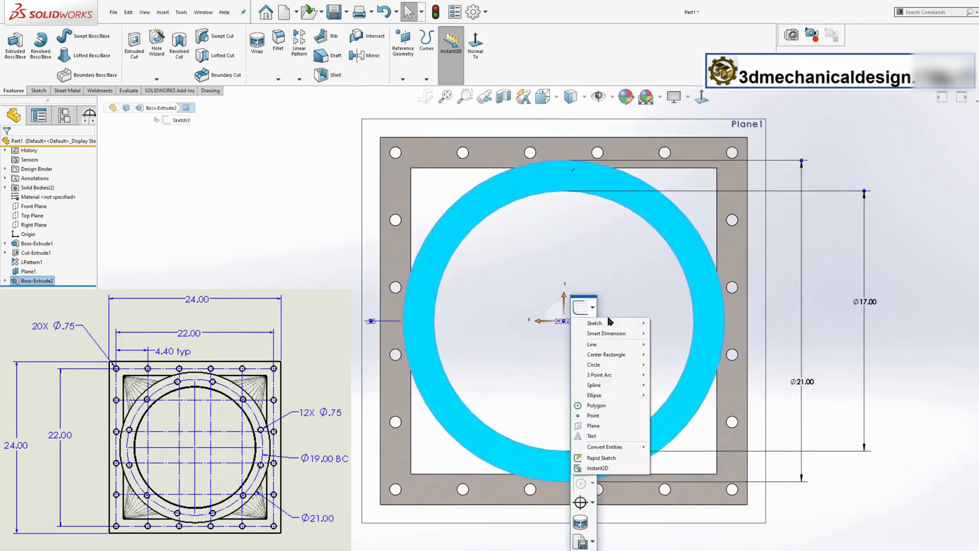
mouse_move(602, 323)
click(666, 323)
Draw a vertical line from the origin up to the round flange's outer edge and make it construction geometry.
key(s)
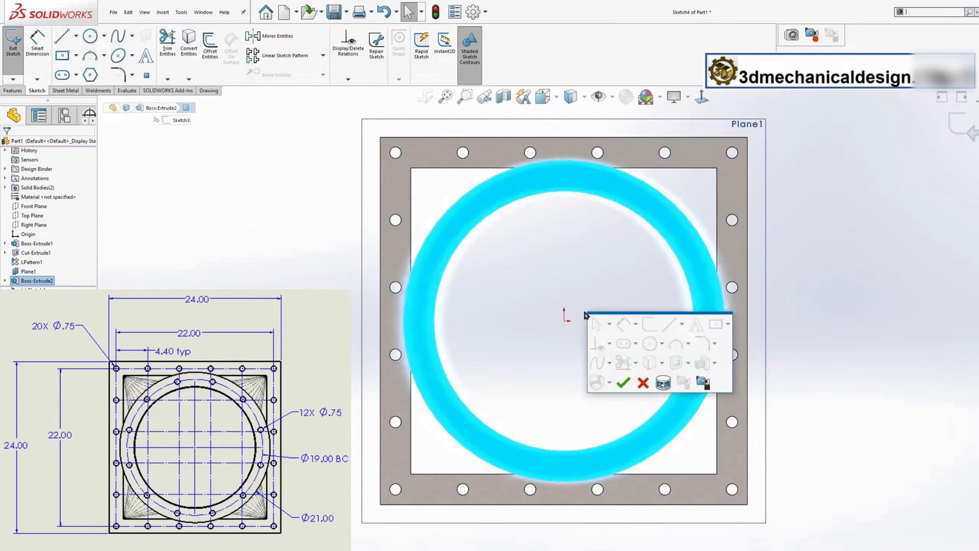
click(680, 327)
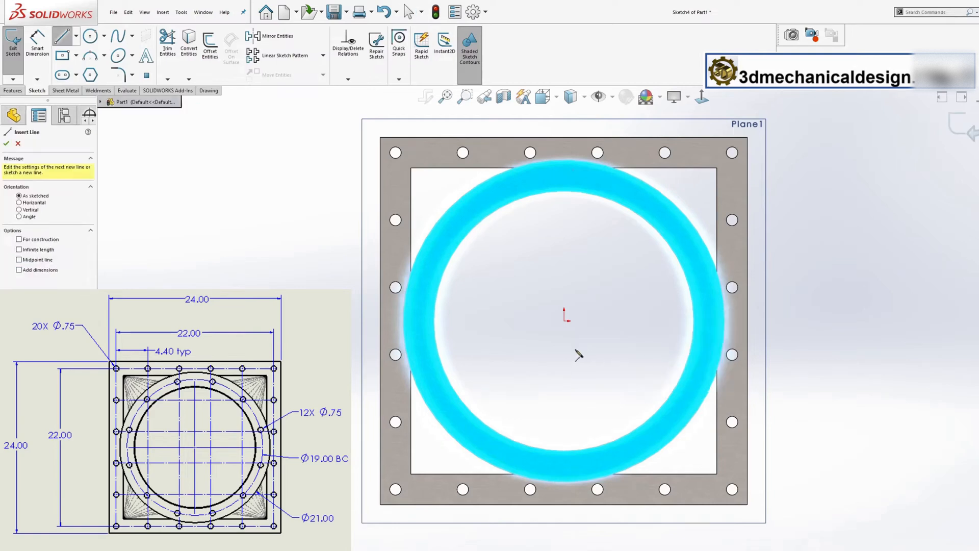
click(564, 321)
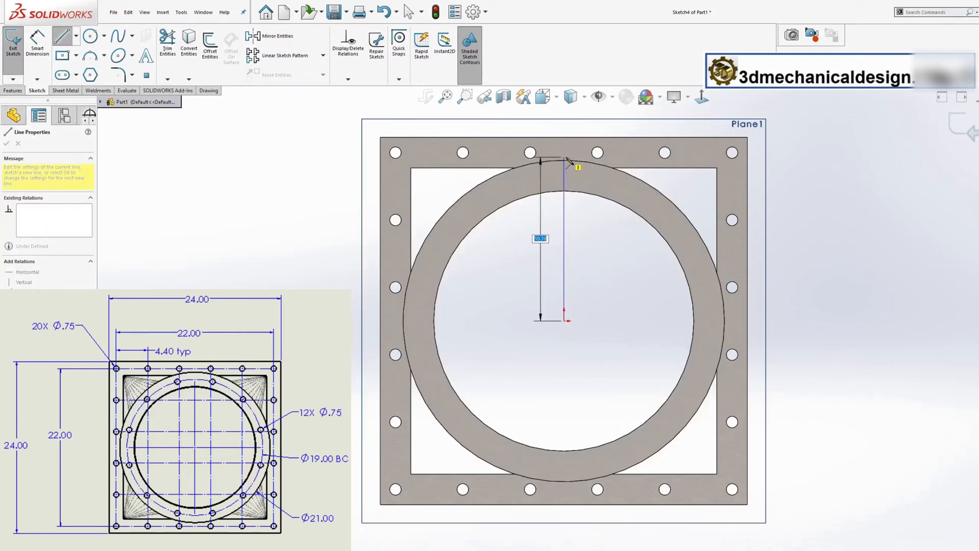
click(564, 161)
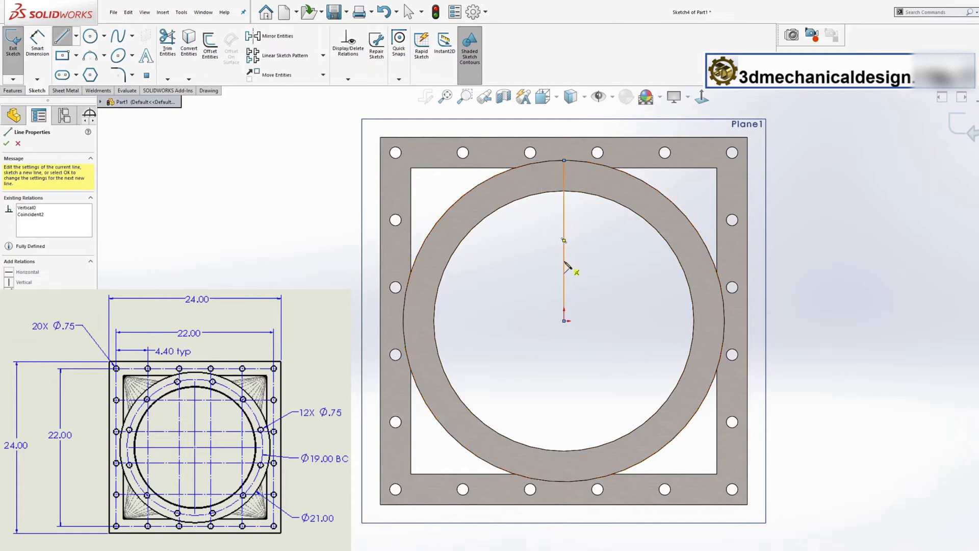
key(Escape)
click(564, 242)
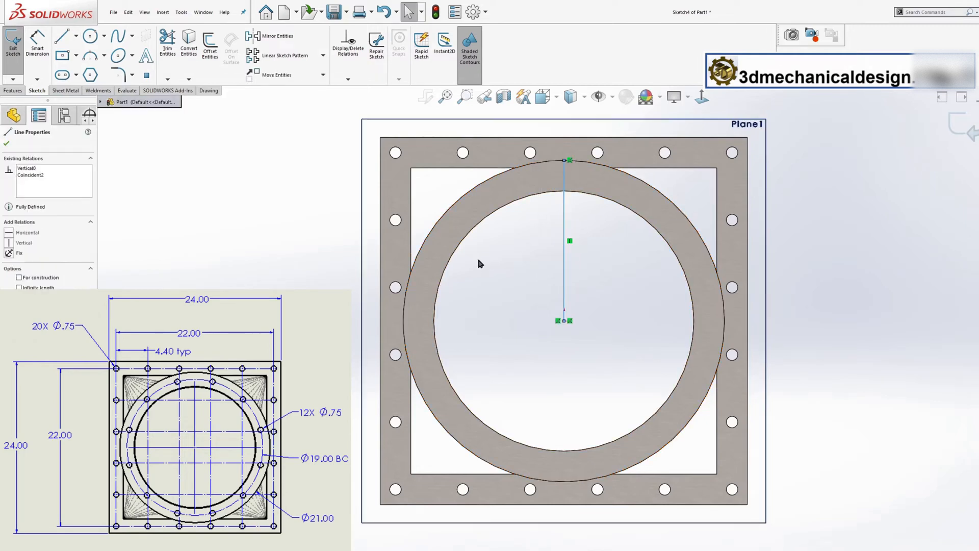
click(20, 277)
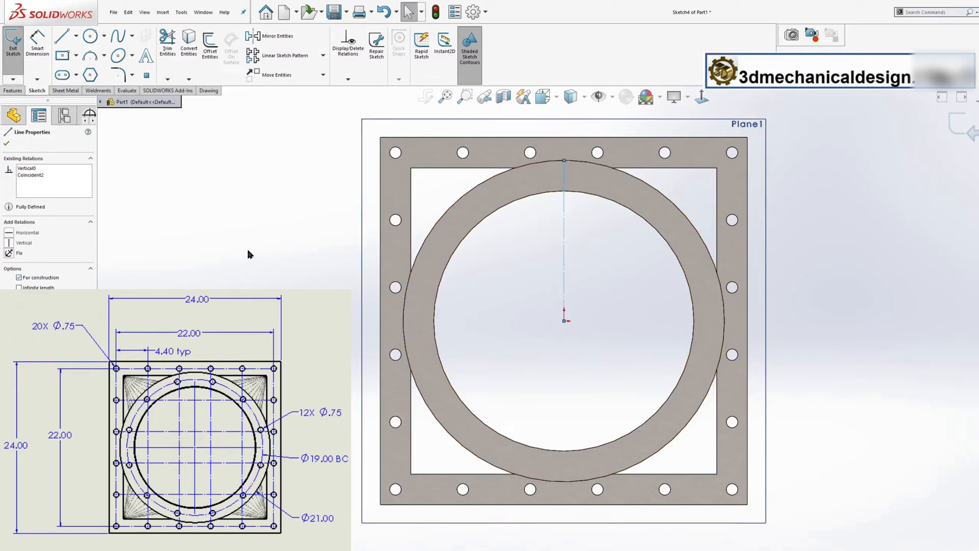
click(6, 144)
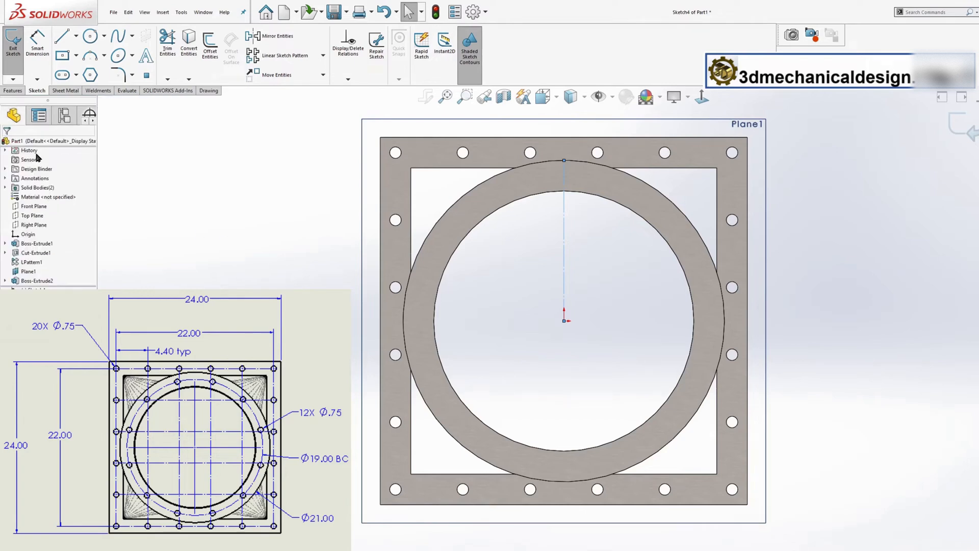
key(s)
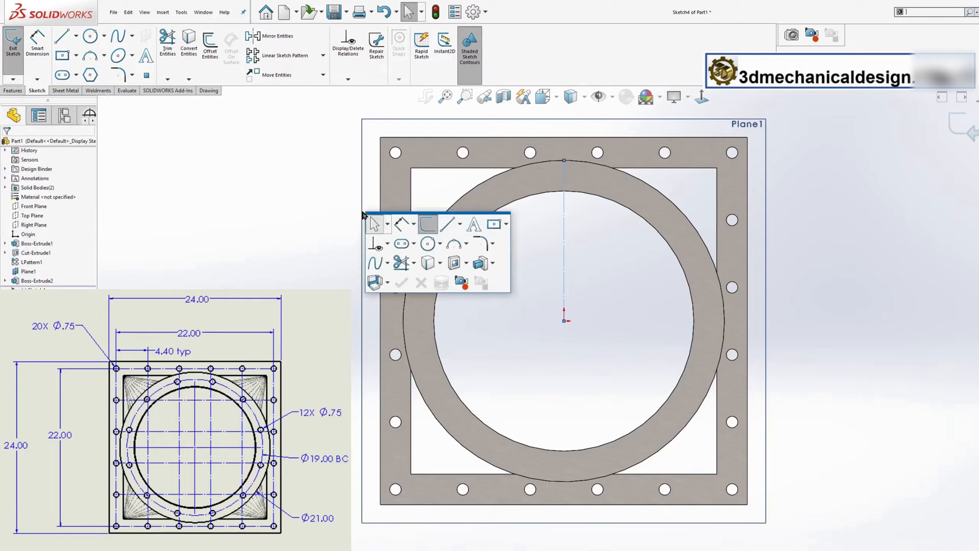
click(457, 223)
key(Escape)
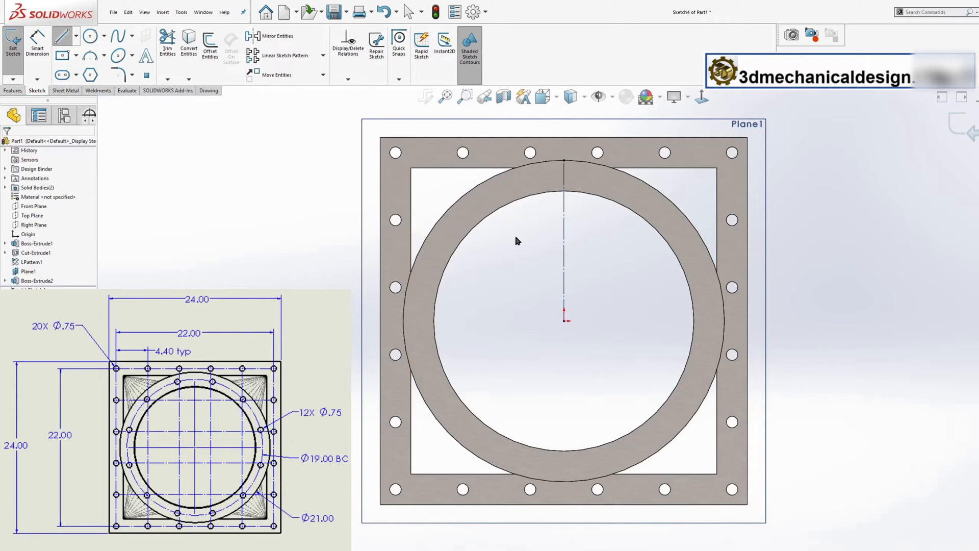
Draw a slanted centreline about 9.35 in long from the origin into the flange ring, about 15° clockwise from the vertical construction line.
key(s)
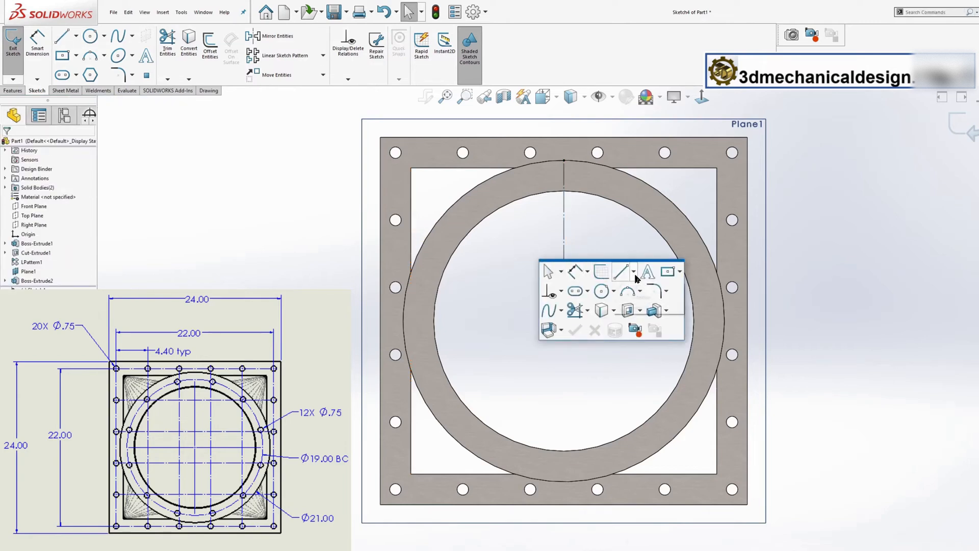
click(634, 272)
click(632, 300)
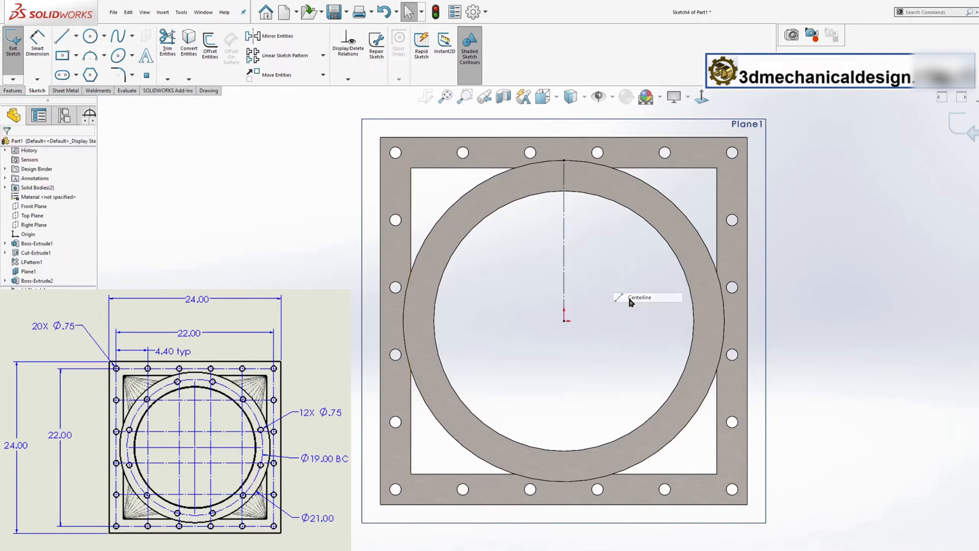
click(564, 320)
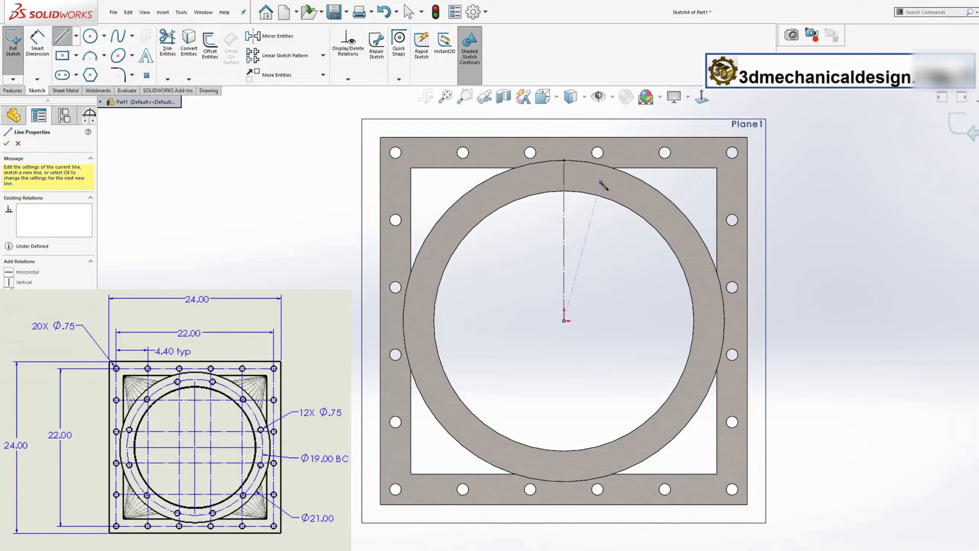
Draw a bolt-hole circle about 0.89 in in diameter centred on the outer end of the slanted centreline.
key(s)
click(665, 215)
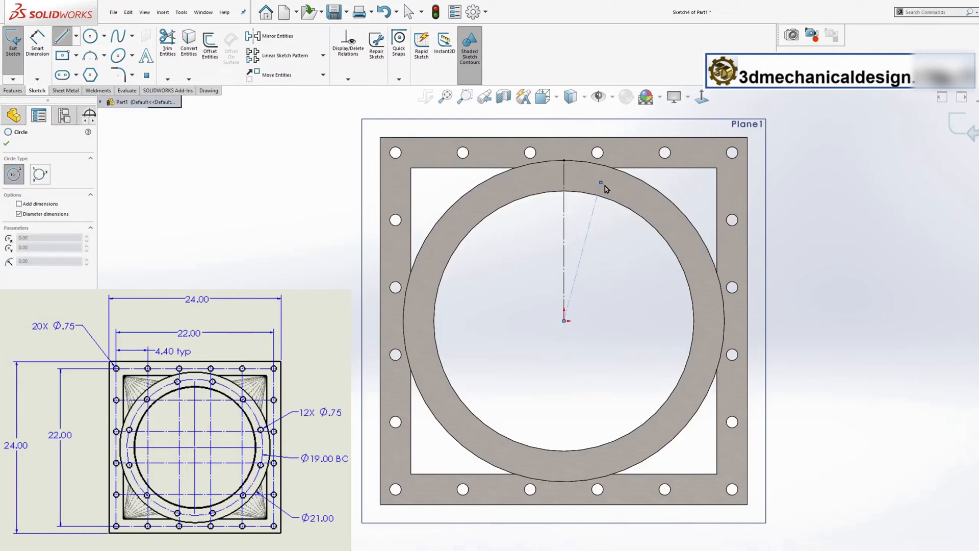
click(600, 182)
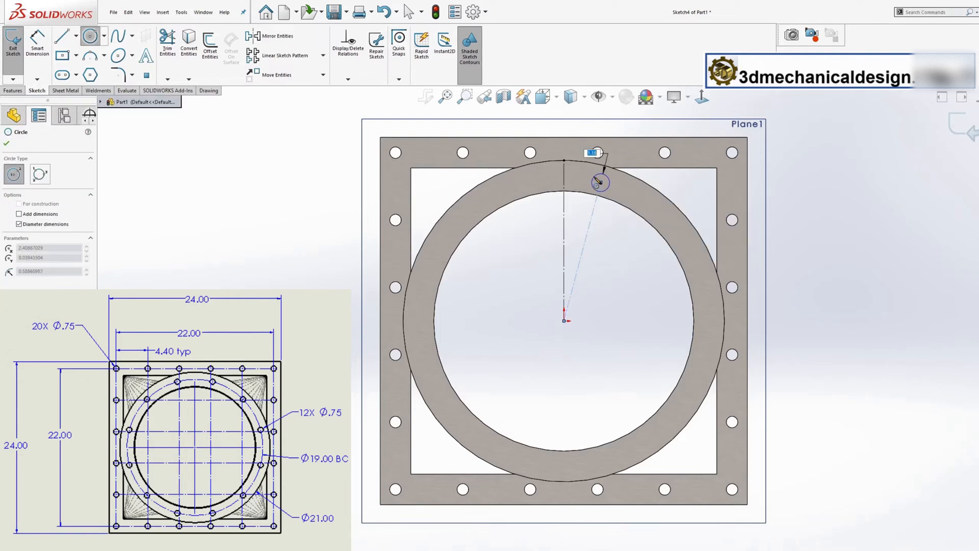
click(611, 185)
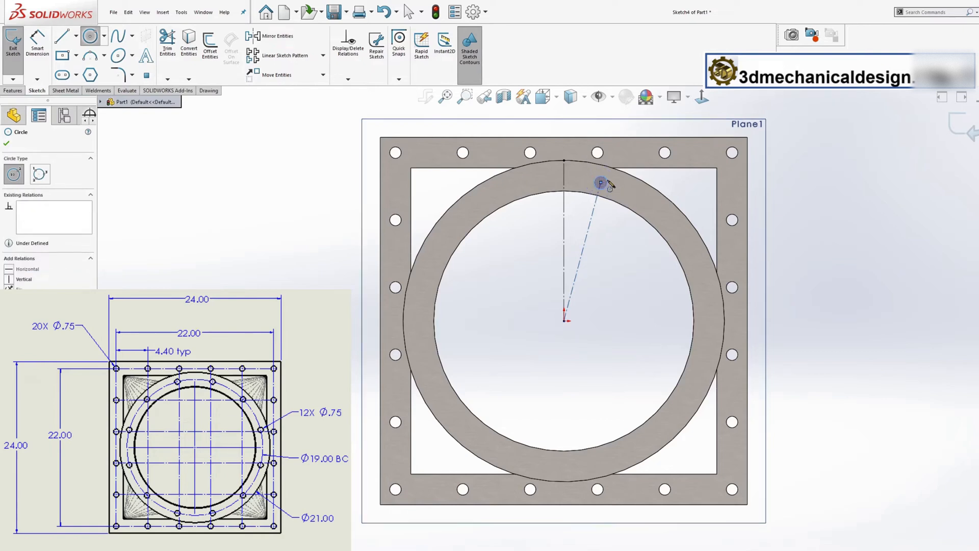
Dimension the bolt-hole circle's diameter to 0.75 in.
key(s)
click(635, 196)
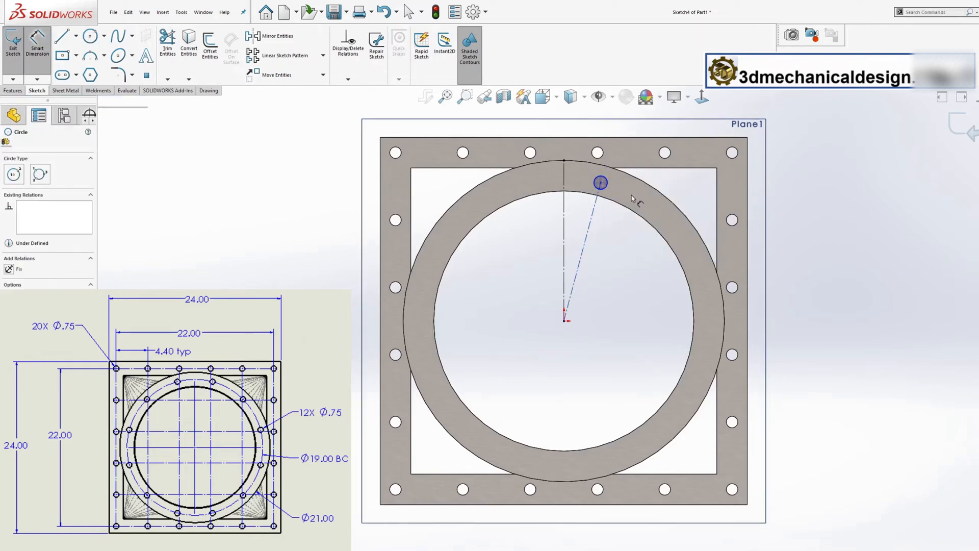
click(600, 182)
click(625, 249)
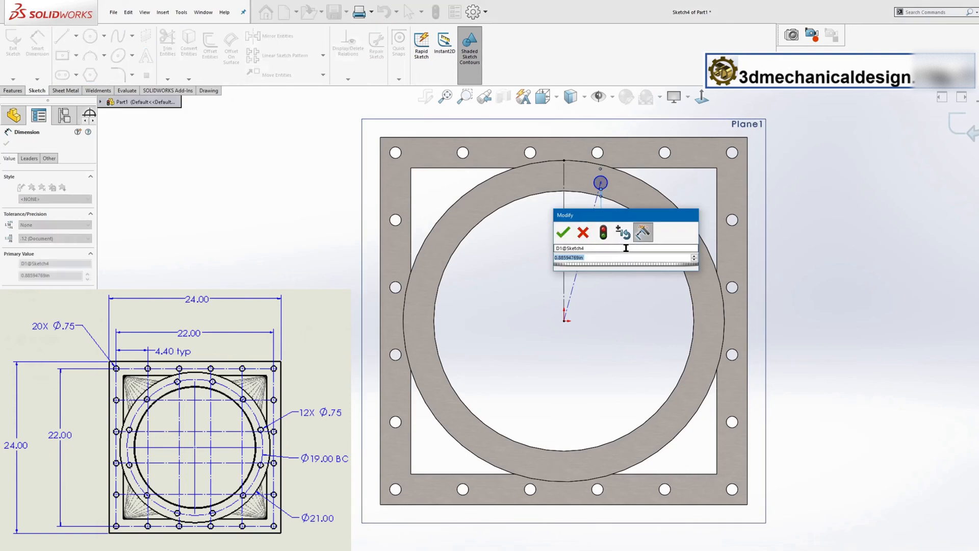
text(.75)
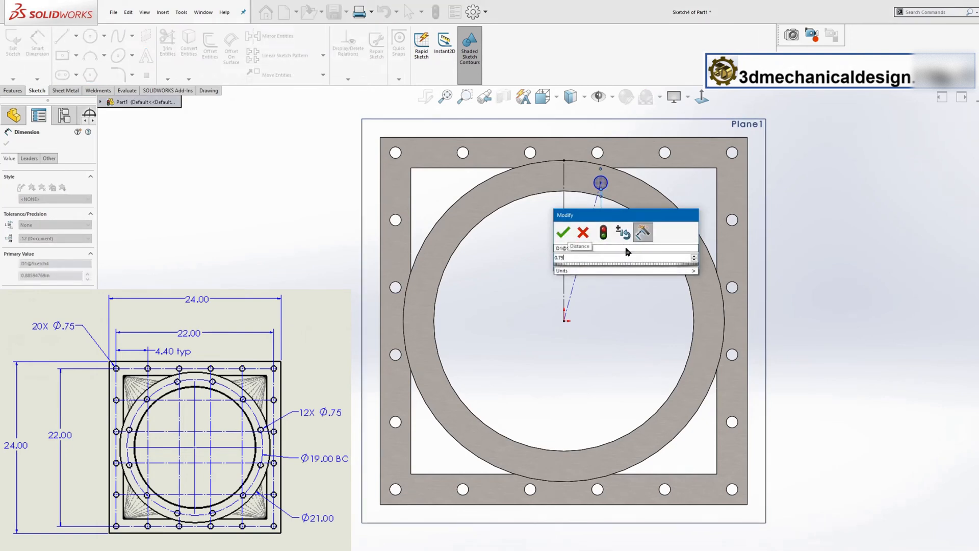
key(Return)
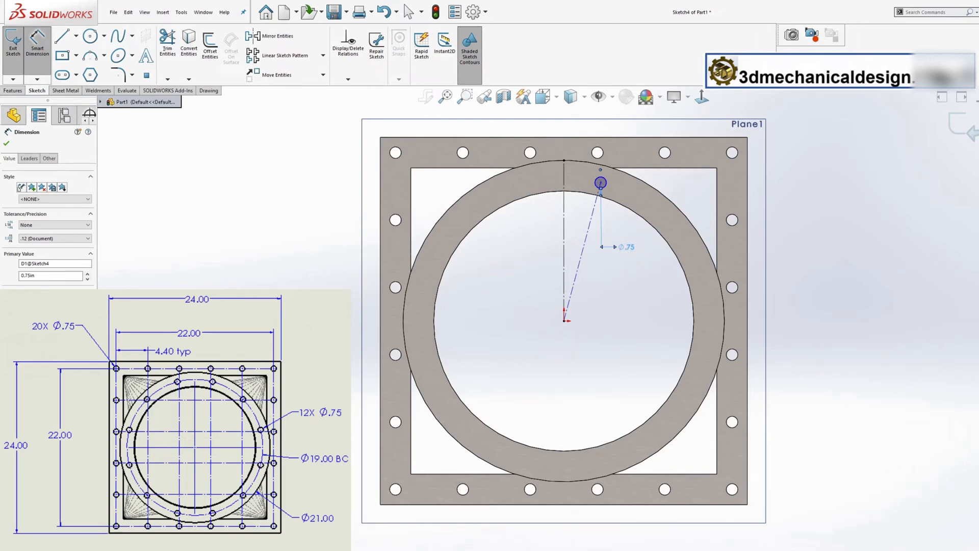
key(Escape)
Dimension the angle between the slanted centreline and the vertical construction line to 15°.
click(585, 249)
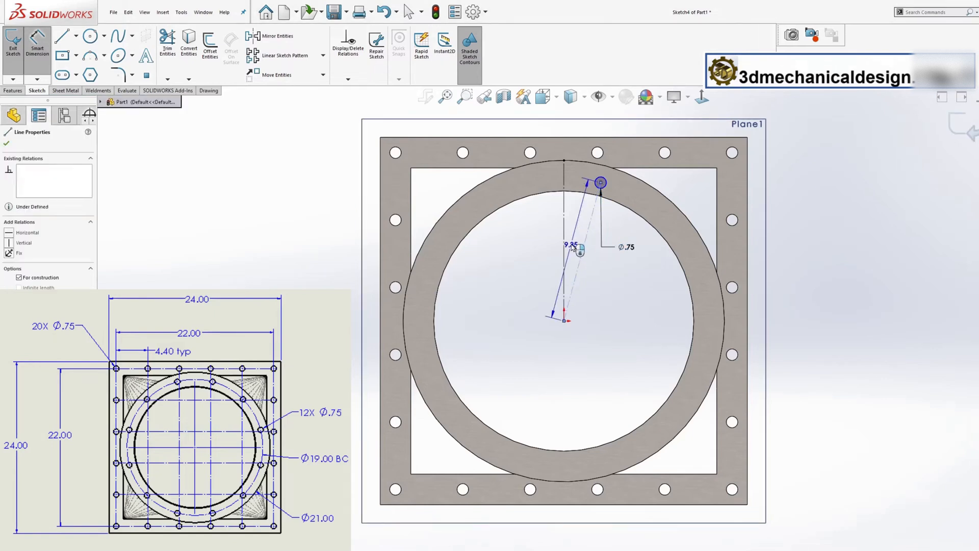
click(564, 224)
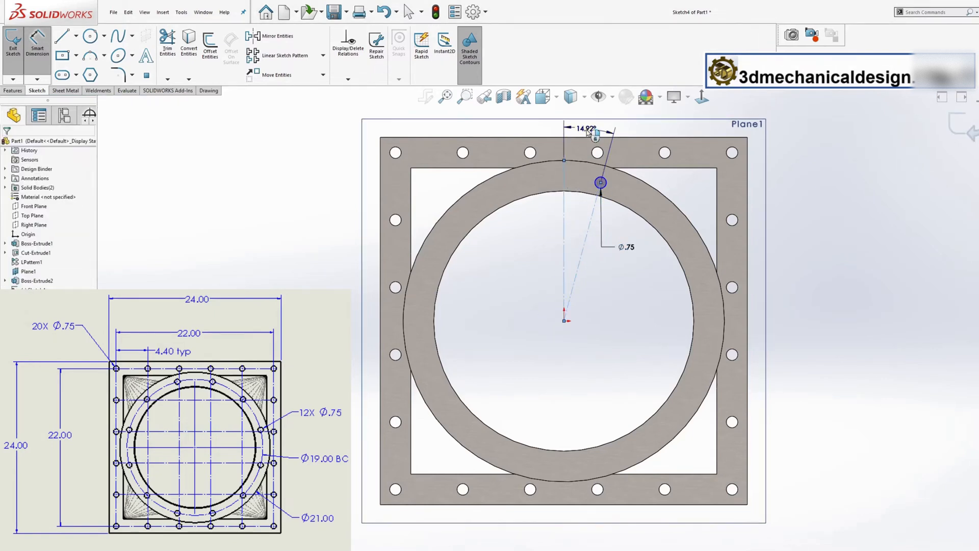
click(588, 131)
text(15)
key(Return)
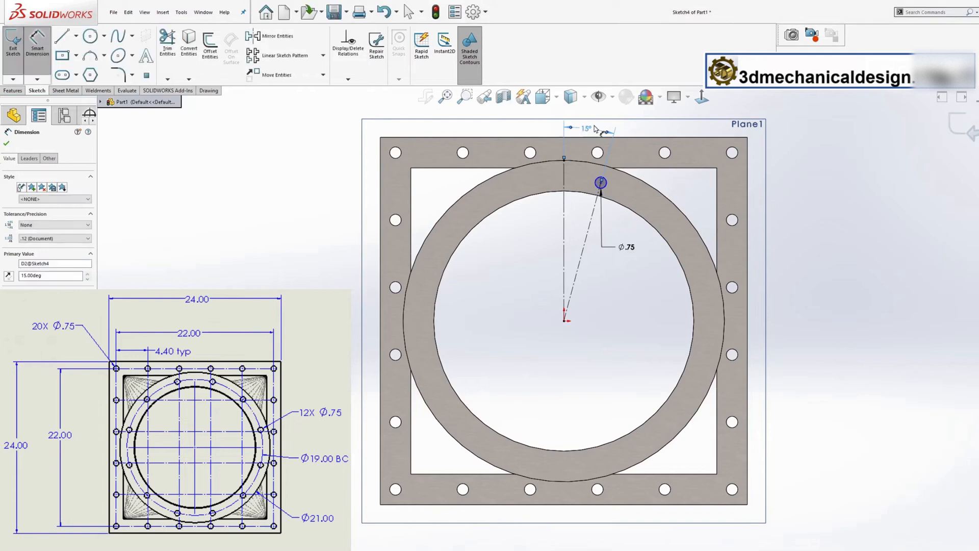
Dimension the slanted centreline's length to 19/2 in.
click(583, 255)
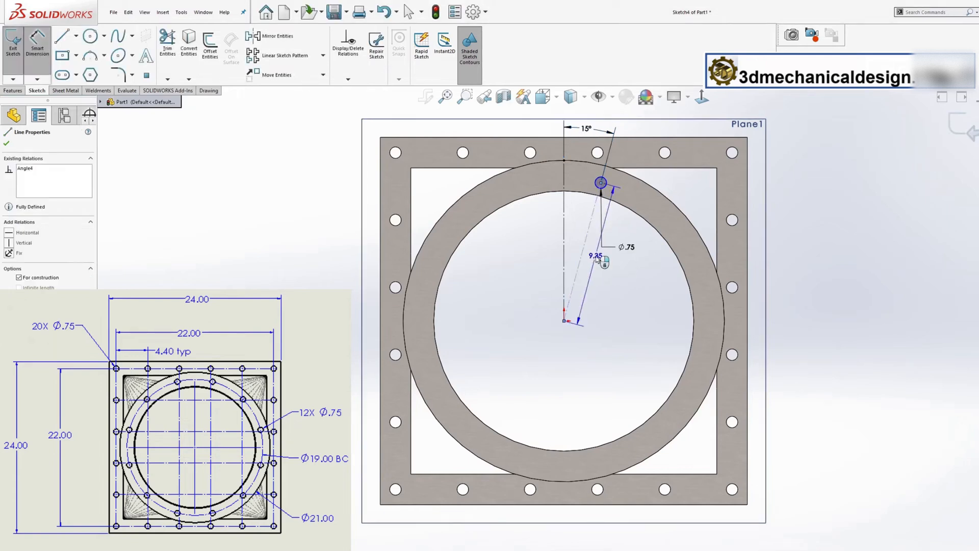
click(596, 256)
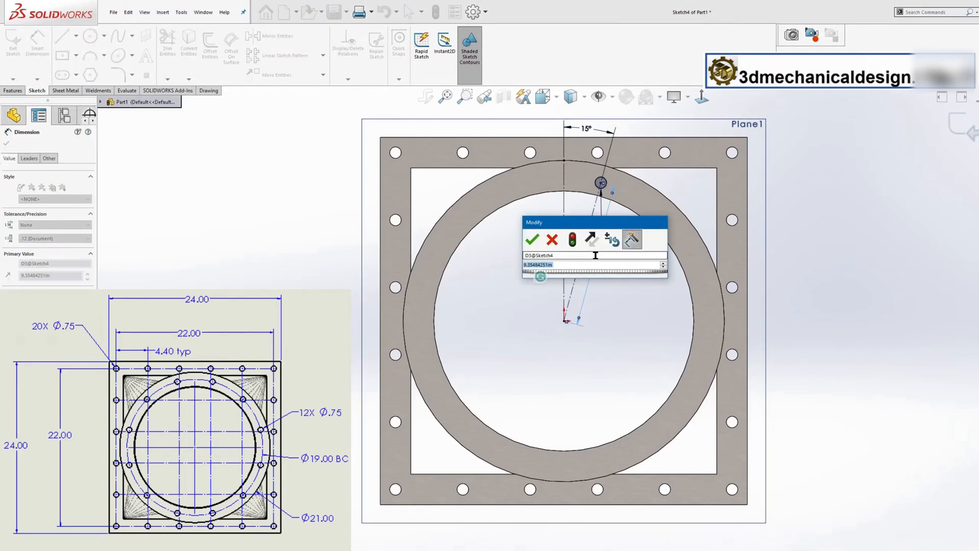
text(19/2)
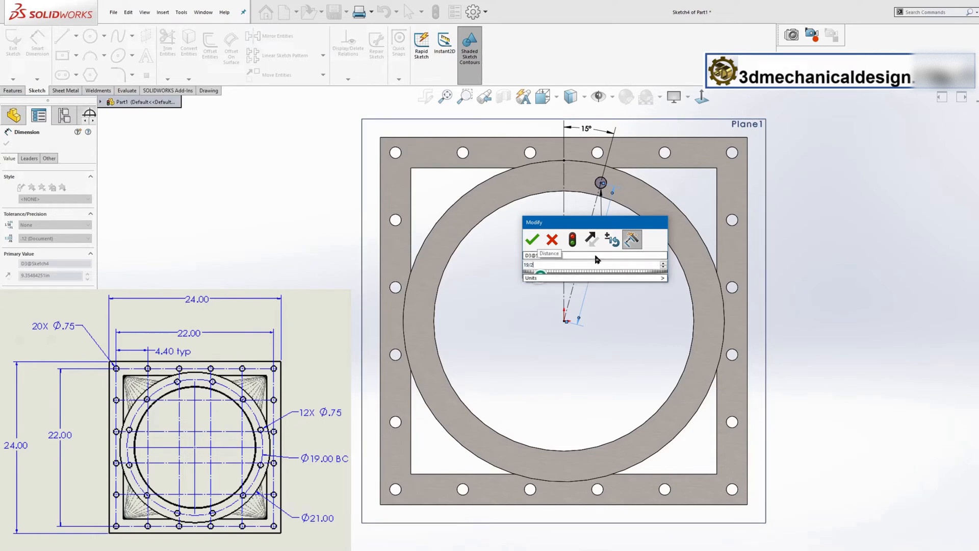
key(Return)
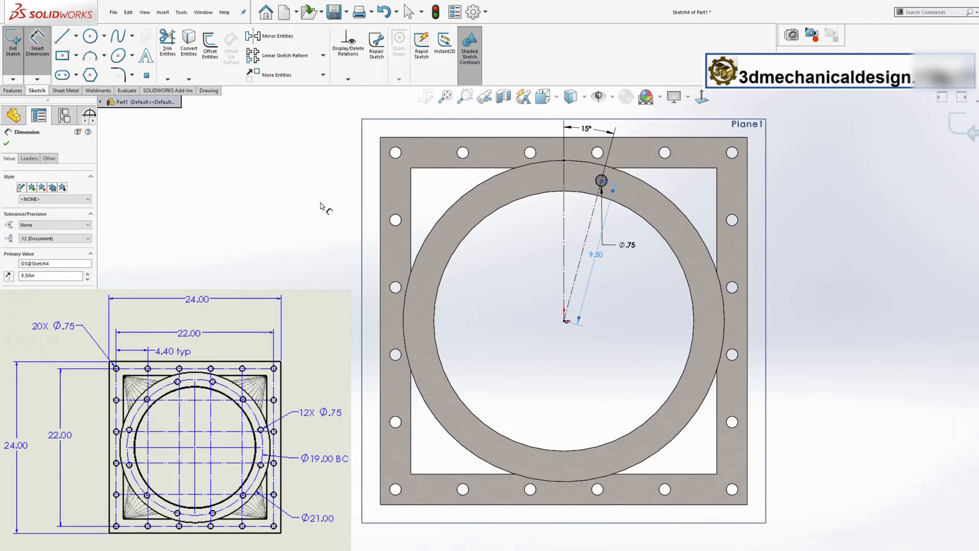
Cut the 0.75 in bolt hole through the round flange with Extruded Cut using the Up To Next end condition.
key(s)
click(415, 254)
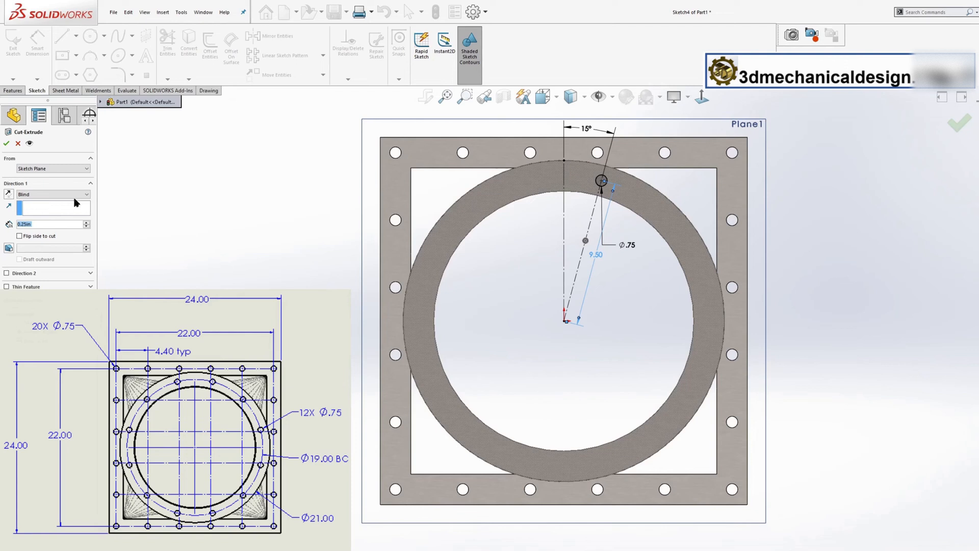
click(74, 194)
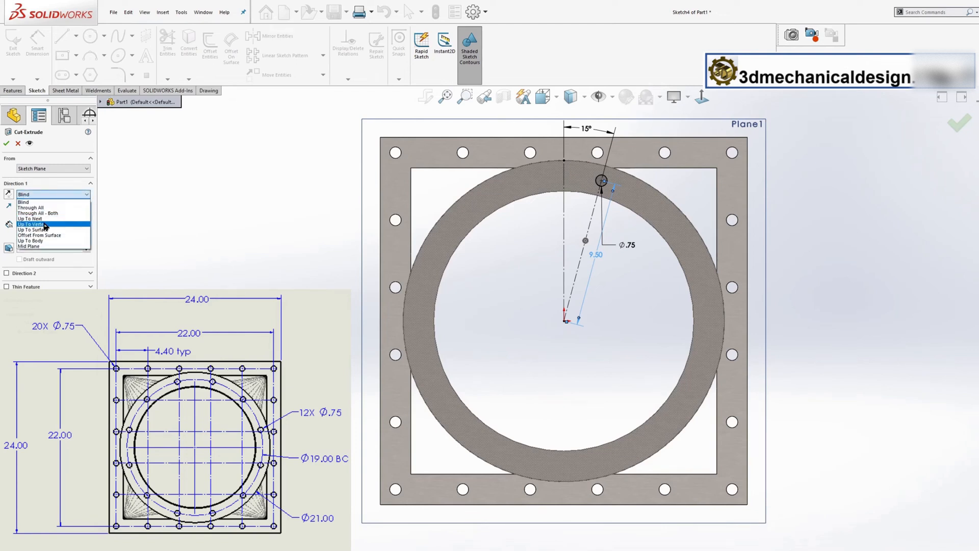
click(33, 218)
click(6, 143)
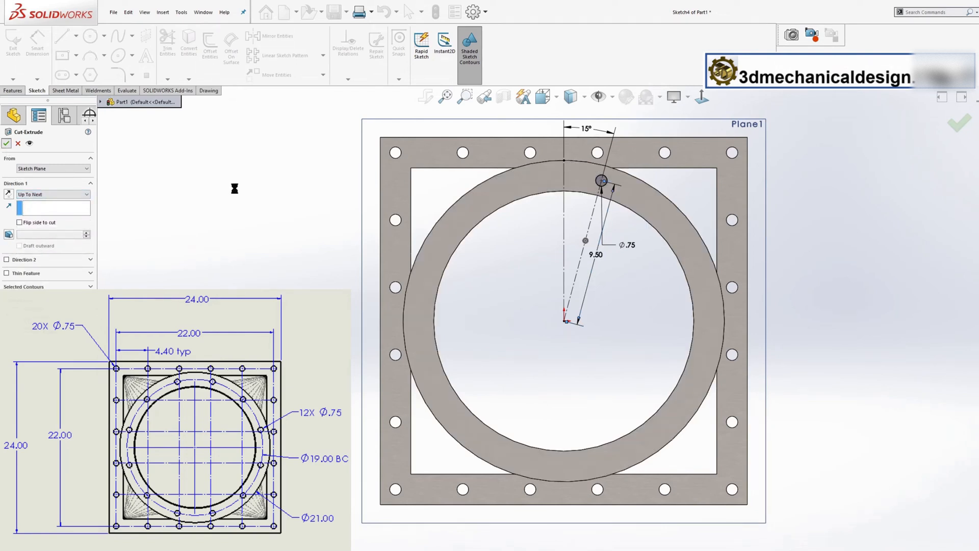
Circular-pattern the bolt hole around the ring's outer edge with 12 equally spaced instances over 360°, and save the part as "92. transition from square to circle 2".
click(300, 80)
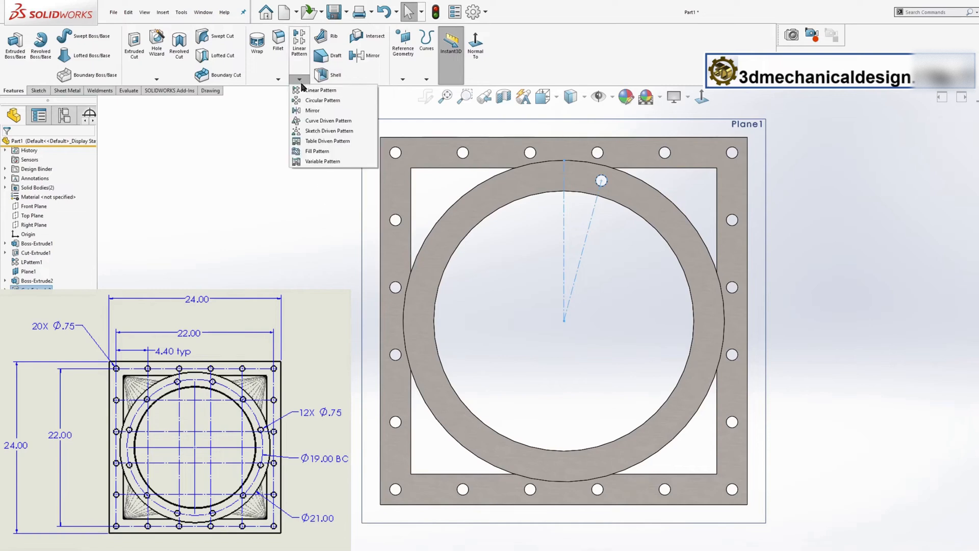
click(321, 101)
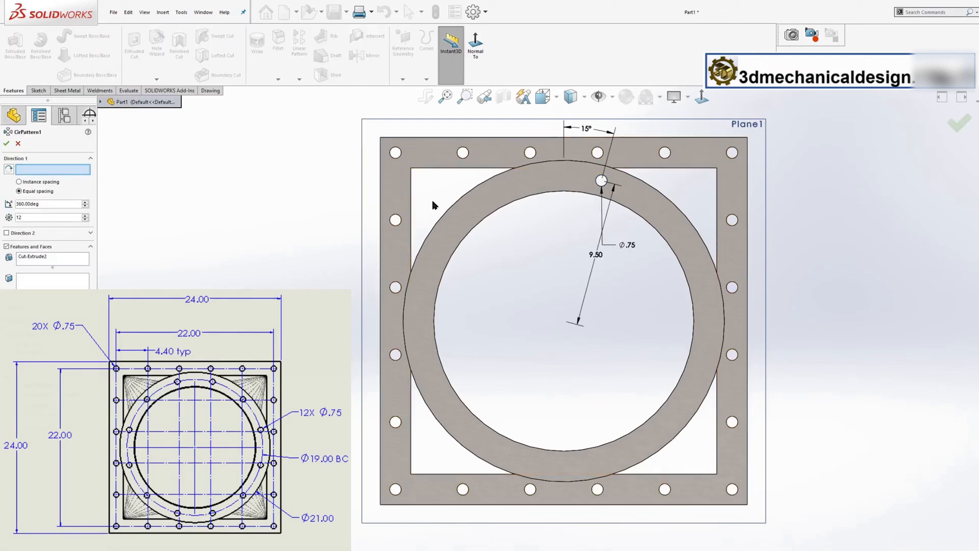
click(457, 205)
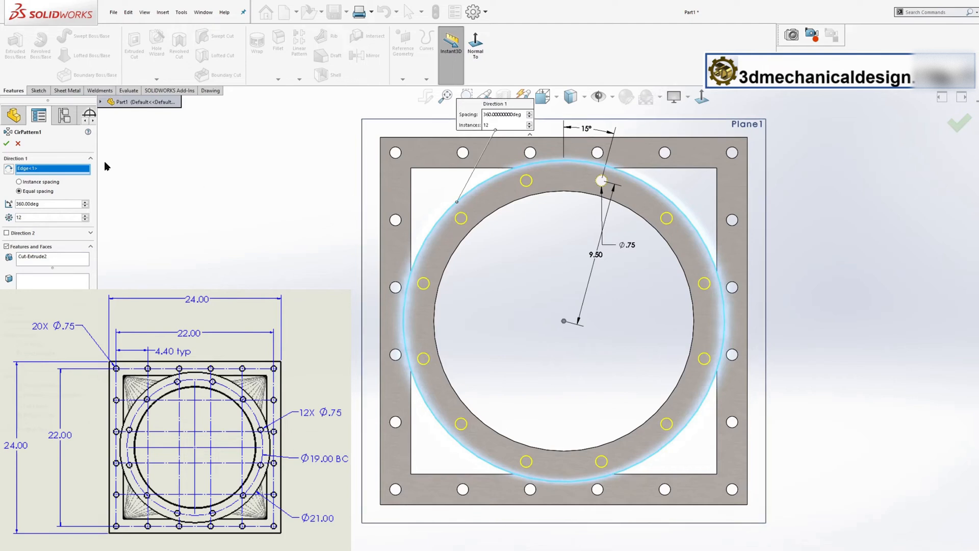
key(Return)
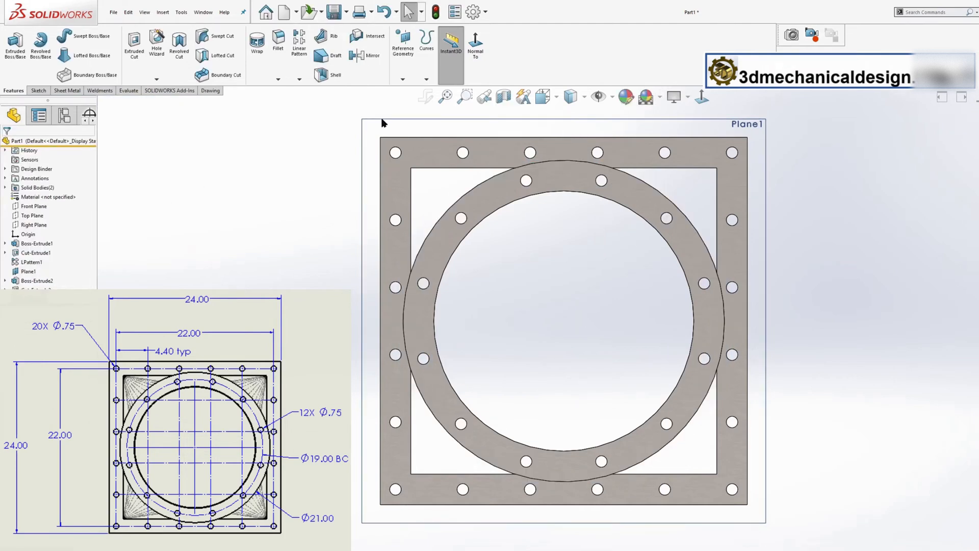
key(ctrl+s)
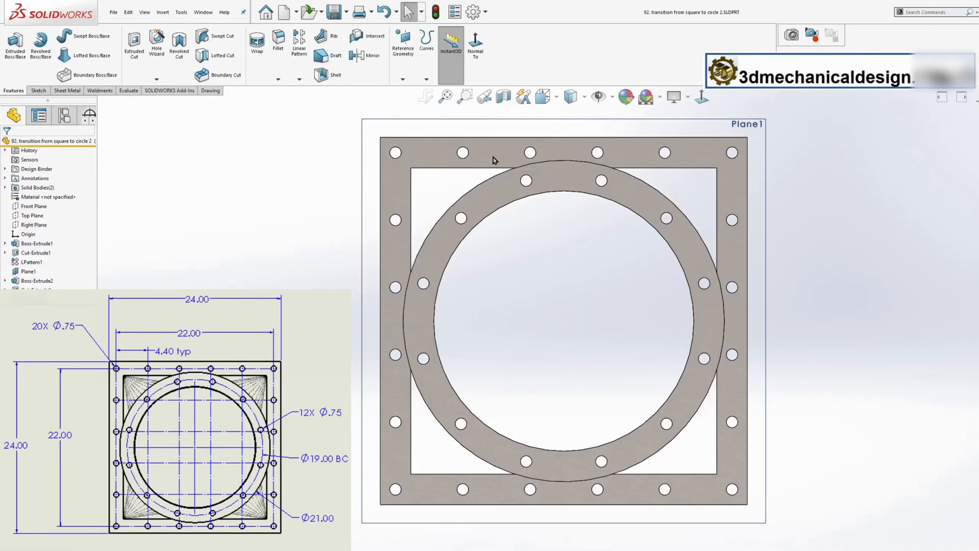
Start a new 2D sketch on the face of the 24 in square flange.
click(494, 160)
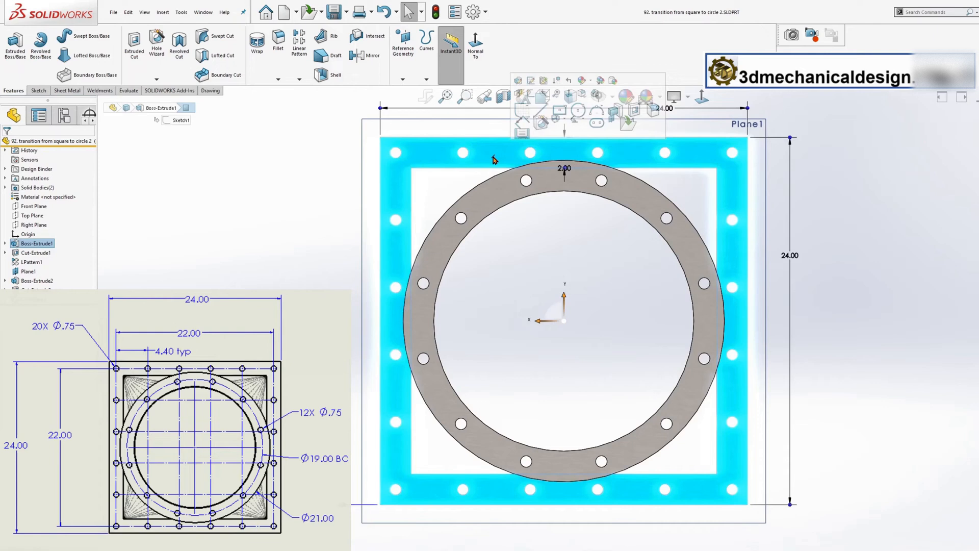
key(s)
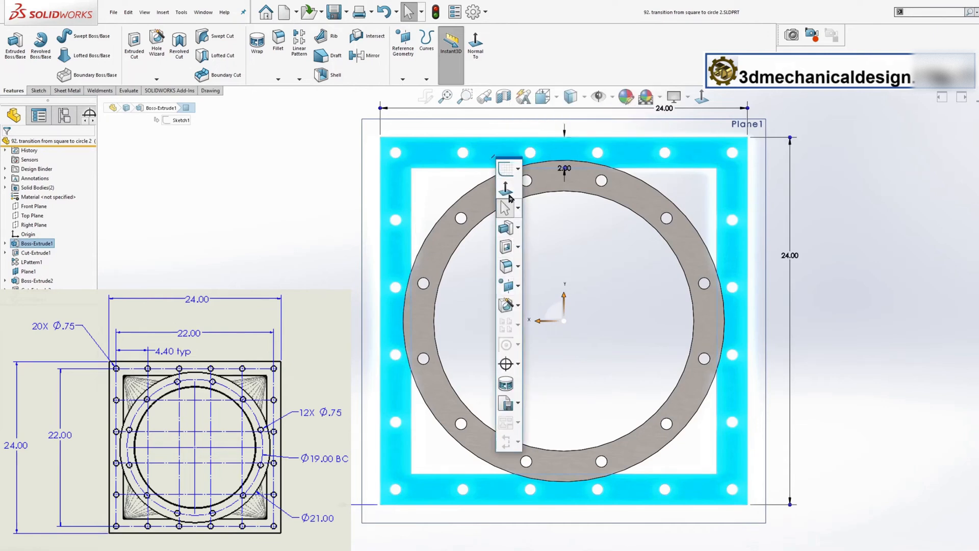
click(518, 168)
mouse_move(541, 186)
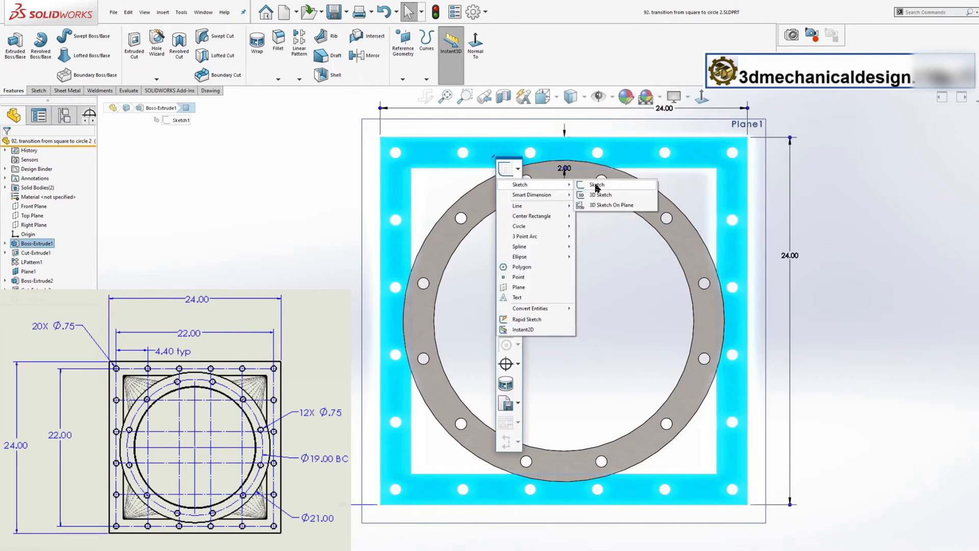
click(583, 189)
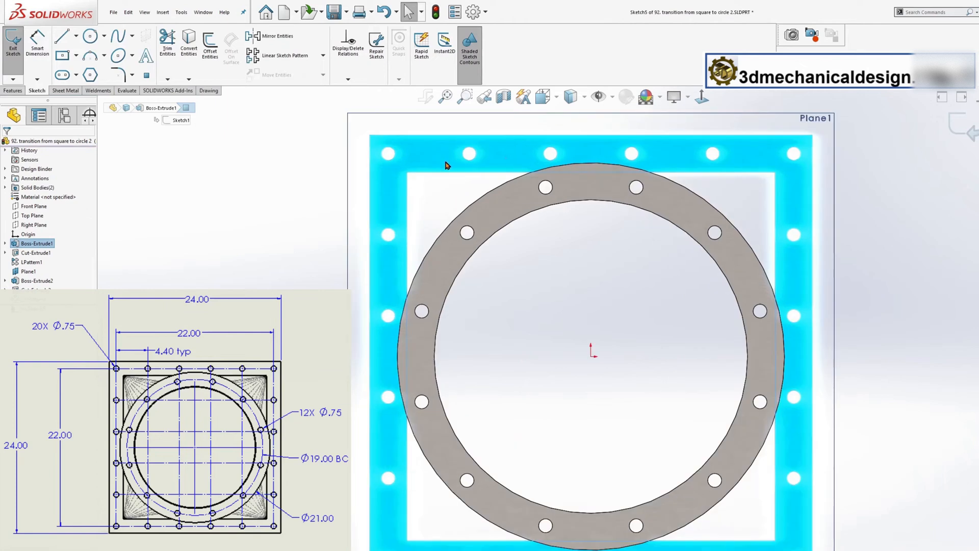
Draw a vertical centreline across the square opening from its upper inner edge down to near its lower inner edge, and view the sketch plane head-on.
key(s)
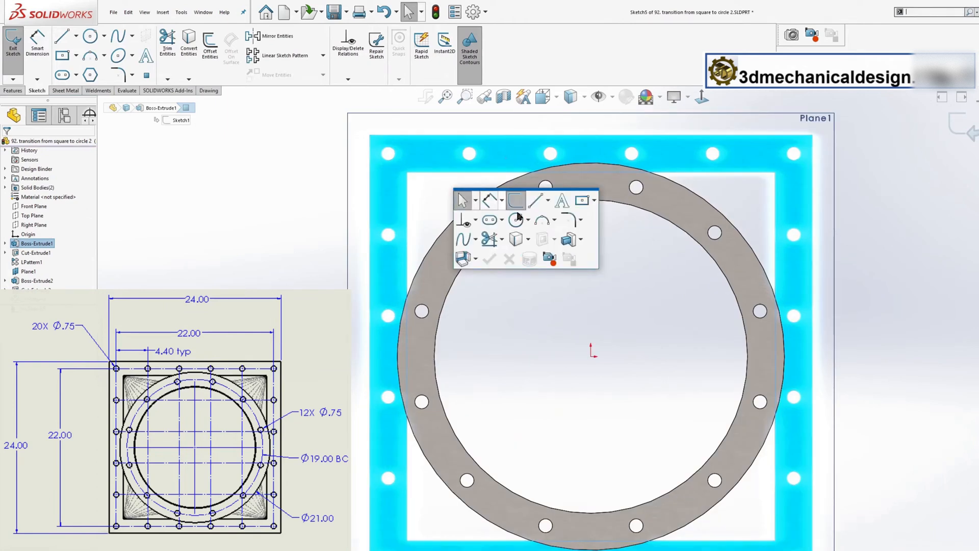
click(548, 201)
click(541, 226)
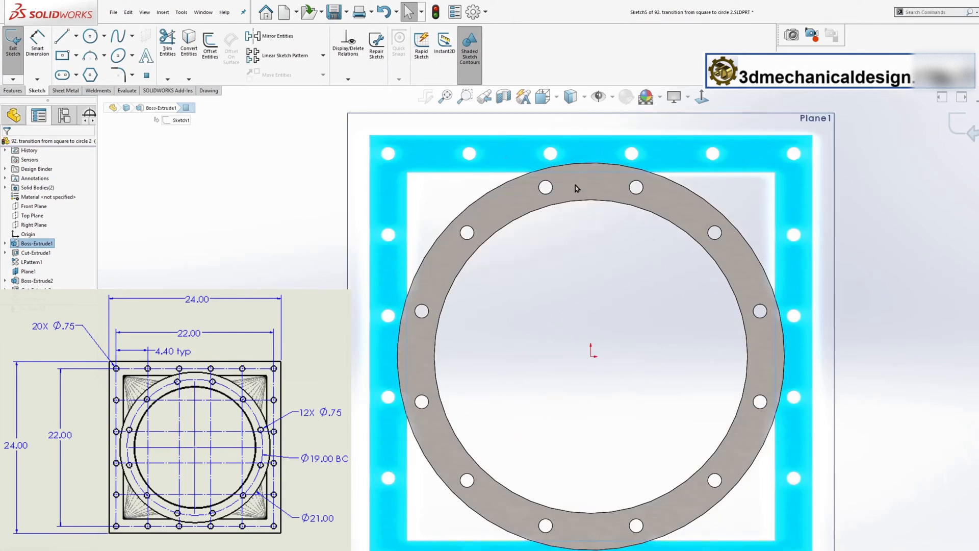
click(592, 165)
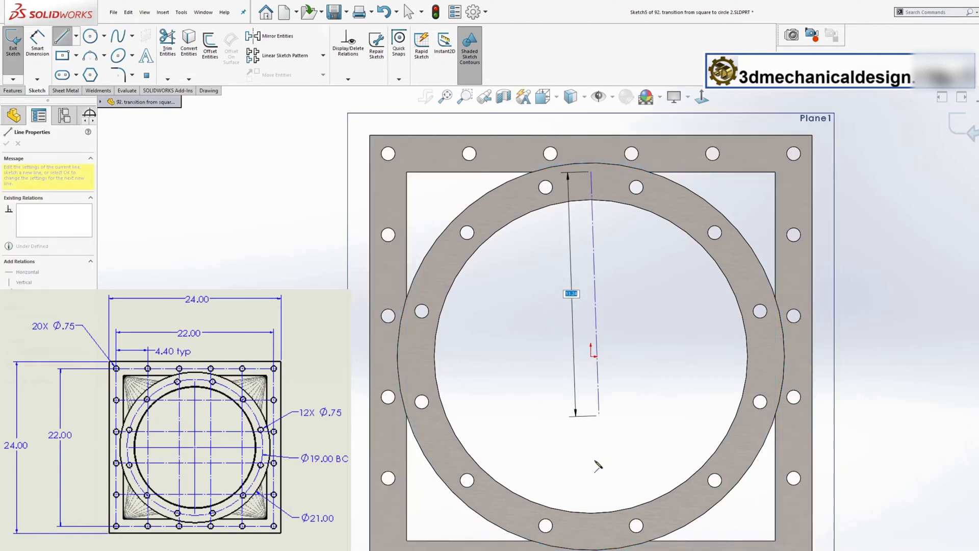
click(591, 538)
click(702, 97)
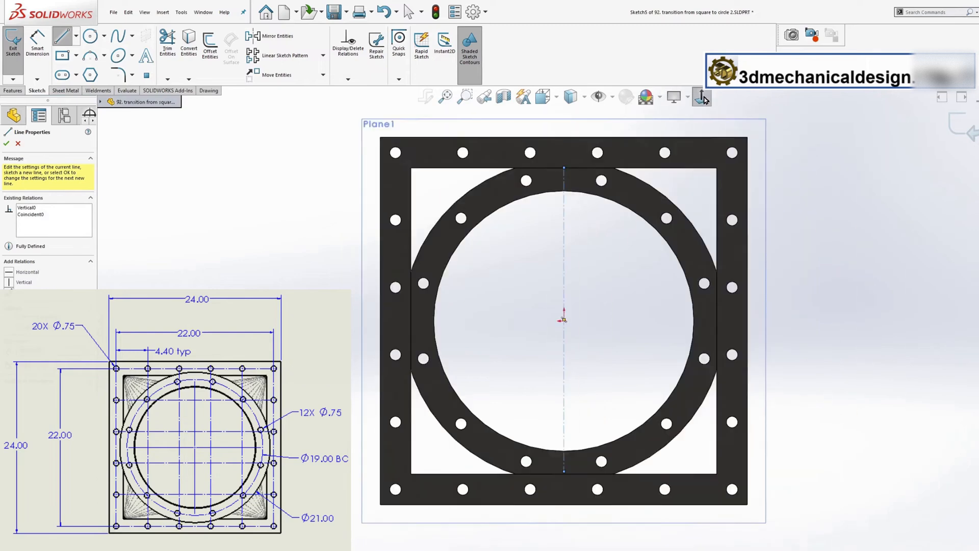
key(Escape)
Attach the ends of the vertical centreline to the midpoints of the square opening's upper and lower inner edges.
scroll(564, 452, down, 4)
click(564, 437)
drag(564, 443, 565, 442)
scroll(565, 442, up, 3)
scroll(559, 148, down, 4)
mouse_move(558, 194)
mouse_down()
mouse_move(559, 222)
mouse_move(558, 195)
mouse_up()
scroll(564, 319, up, 3)
Draw a center rectangle from the origin with its corners just inside the square flange's inner opening.
key(s)
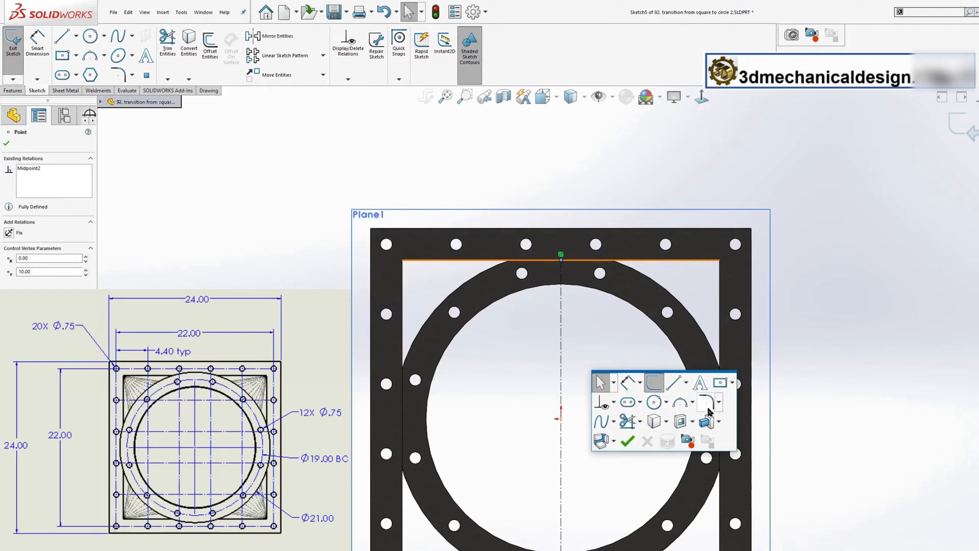
click(733, 383)
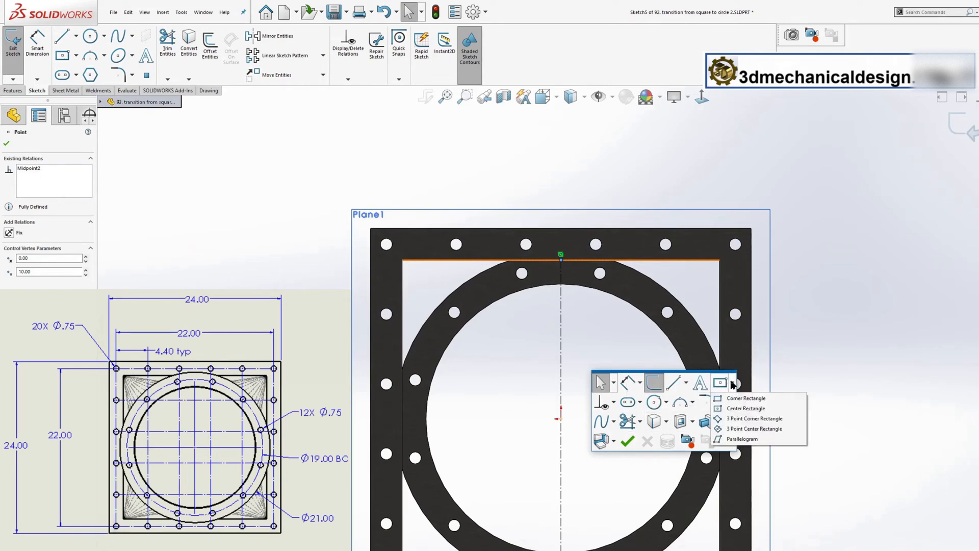
click(730, 397)
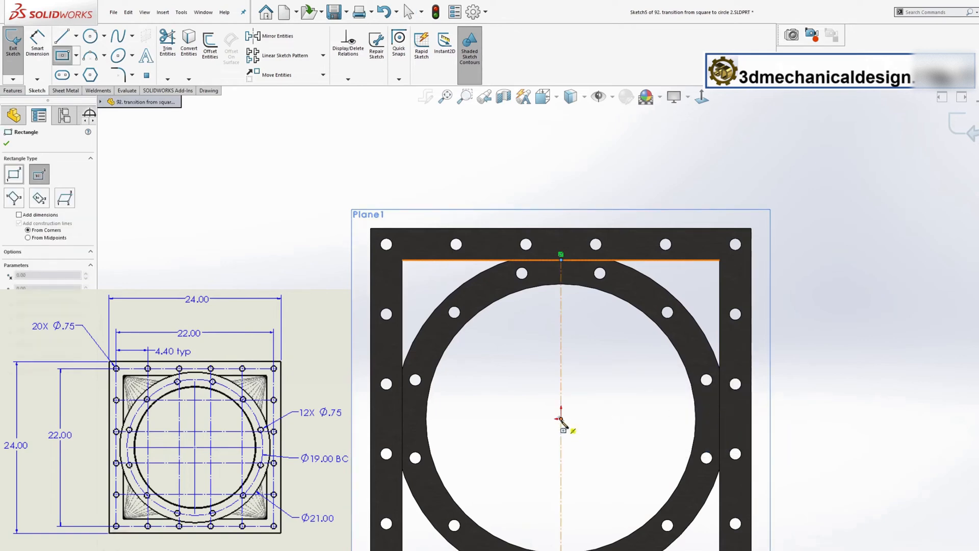
click(561, 418)
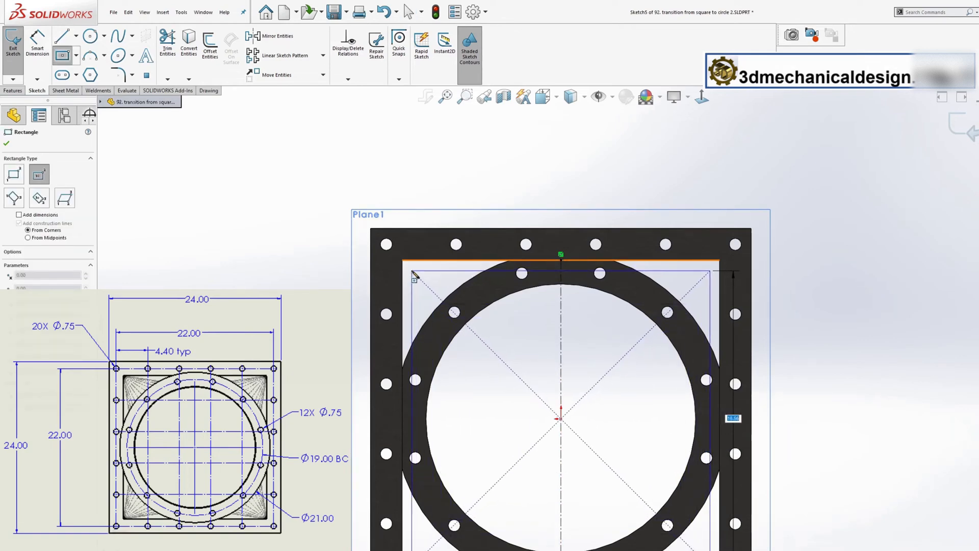
click(413, 271)
Dimension the gap between the rectangle's upper side and the flange's upper inner edge to 1/16 in.
key(s)
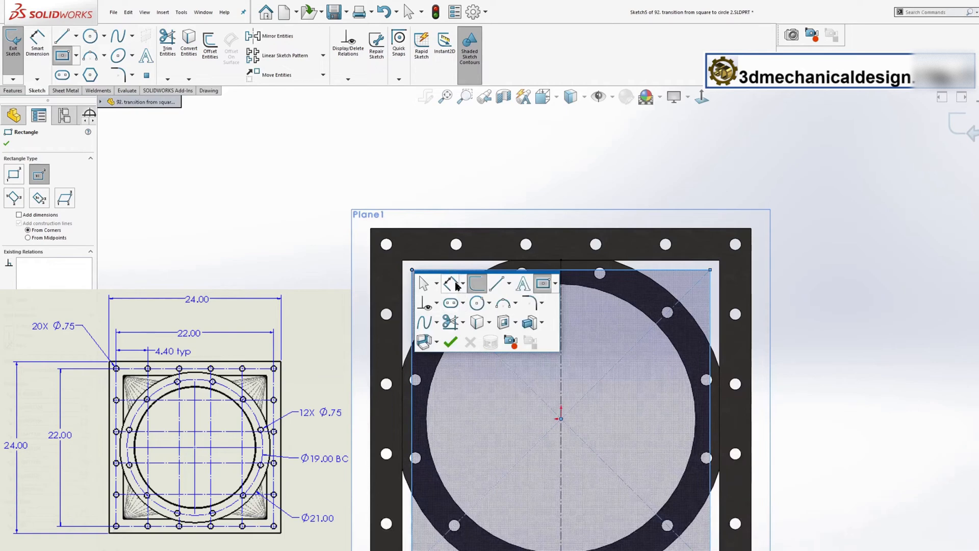
click(451, 283)
click(436, 270)
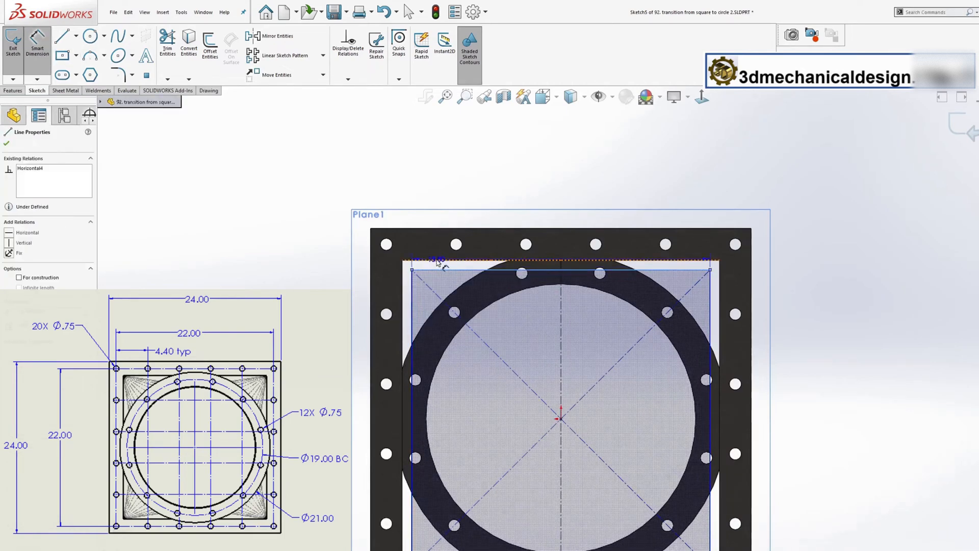
click(448, 260)
click(450, 186)
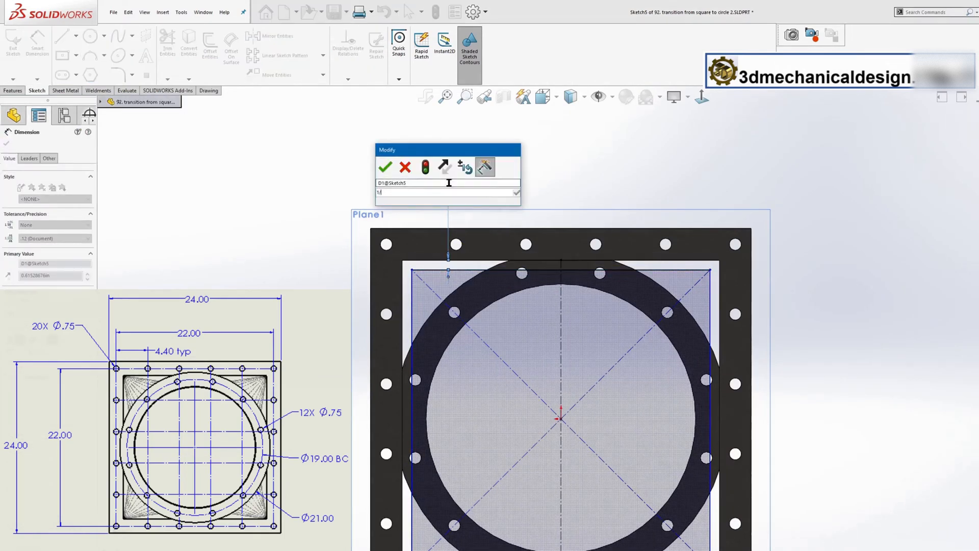
text(1/16)
key(Return)
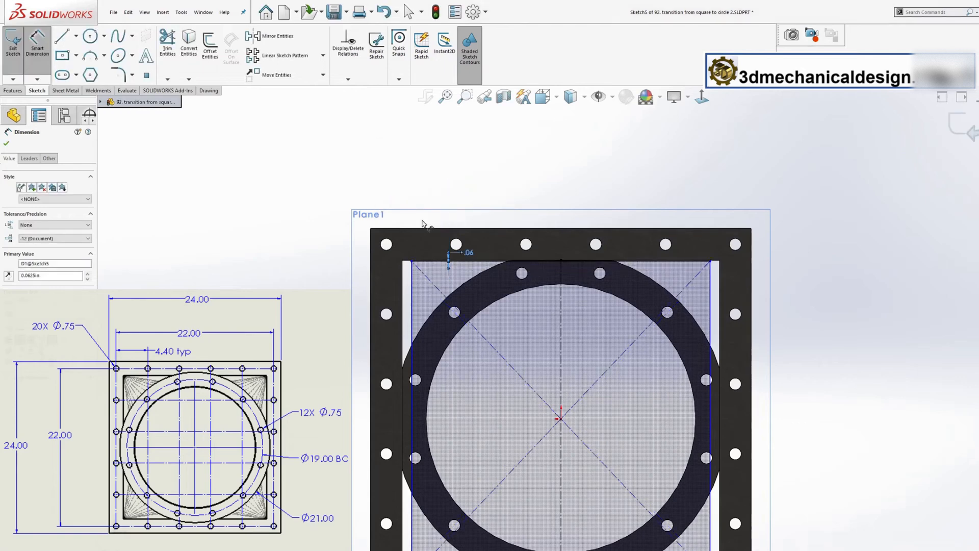
Dimension the gap between the rectangle's left side and the flange's left inner edge to 1/16 in.
click(412, 293)
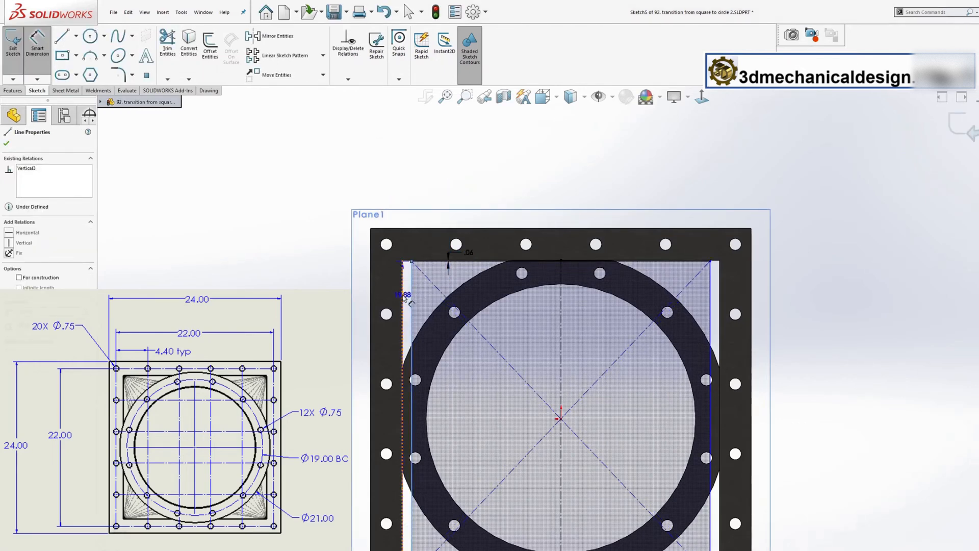
click(404, 298)
click(314, 296)
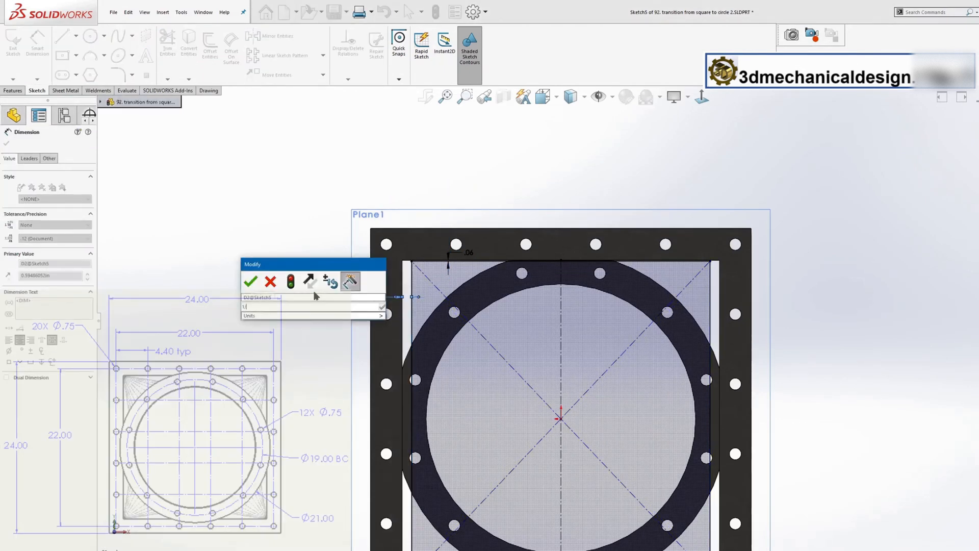
text(1/16)
key(Return)
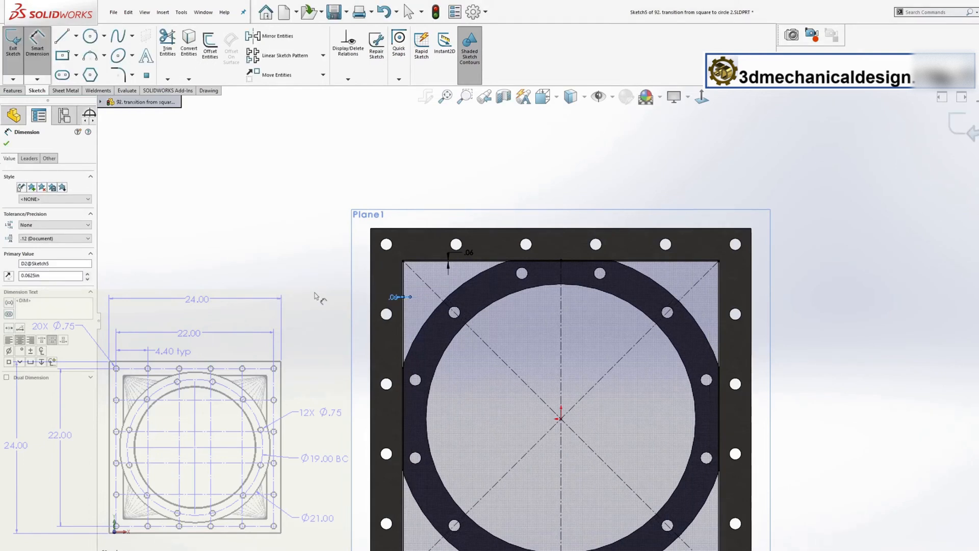
Trim away the right half of the rectangle's upper and lower sides at the vertical centreline, together with its right side.
key(s)
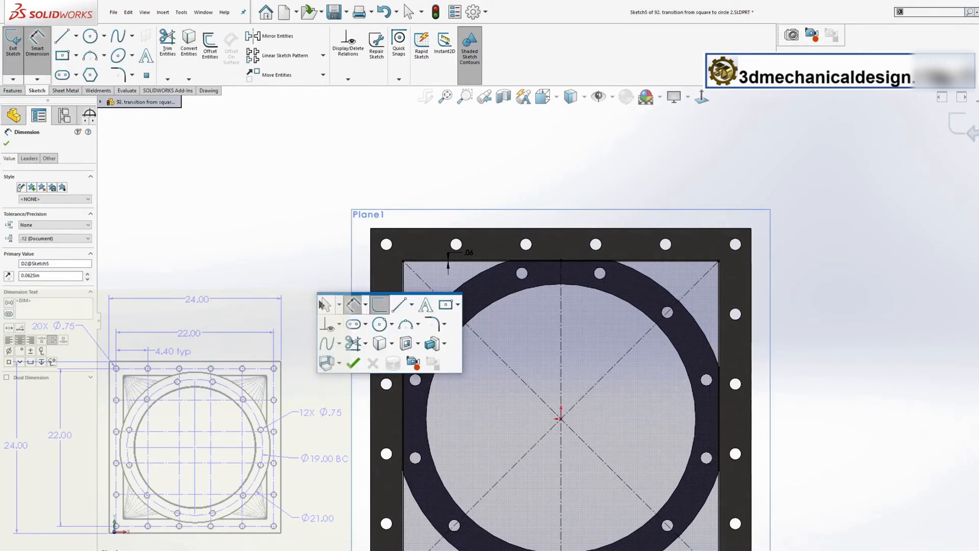
click(353, 344)
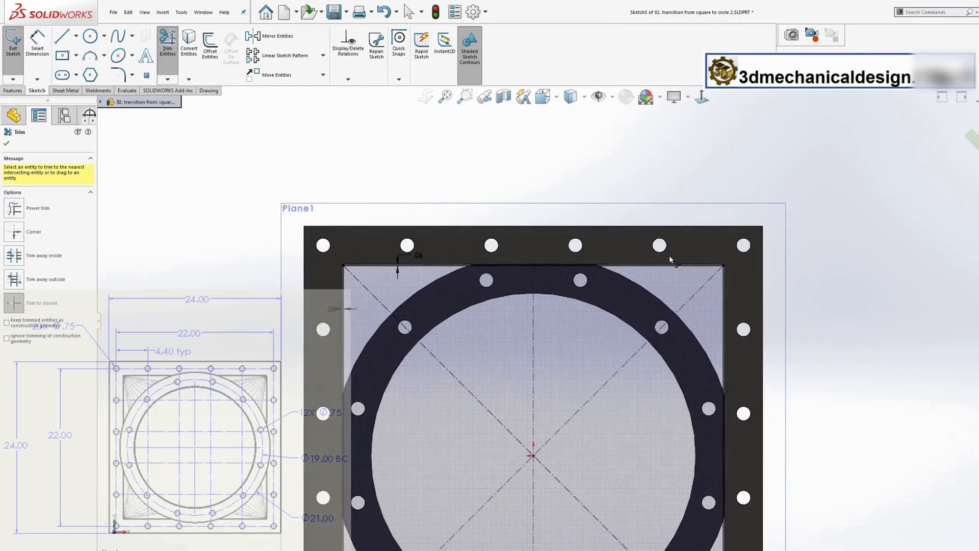
scroll(669, 255, down, 3)
click(685, 290)
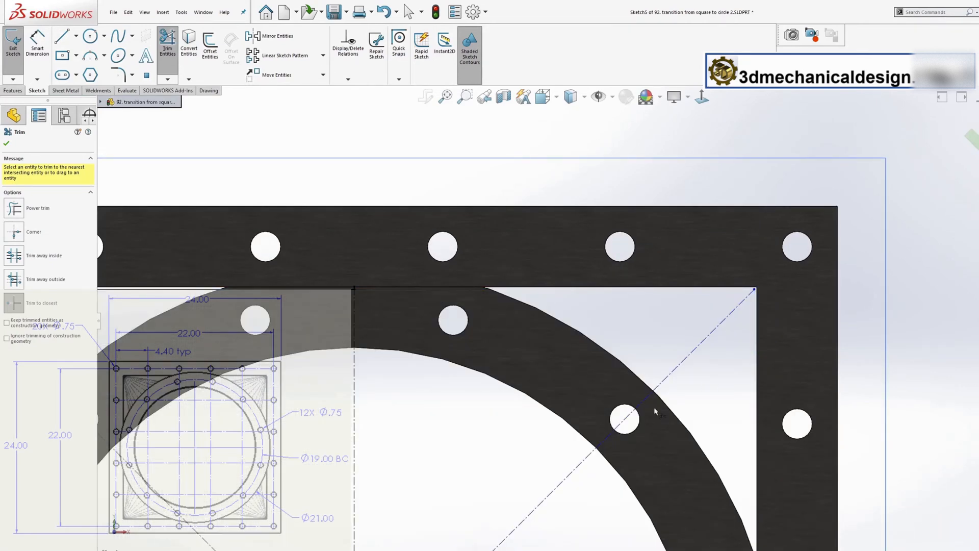
scroll(563, 322, up, 4)
scroll(514, 518, down, 3)
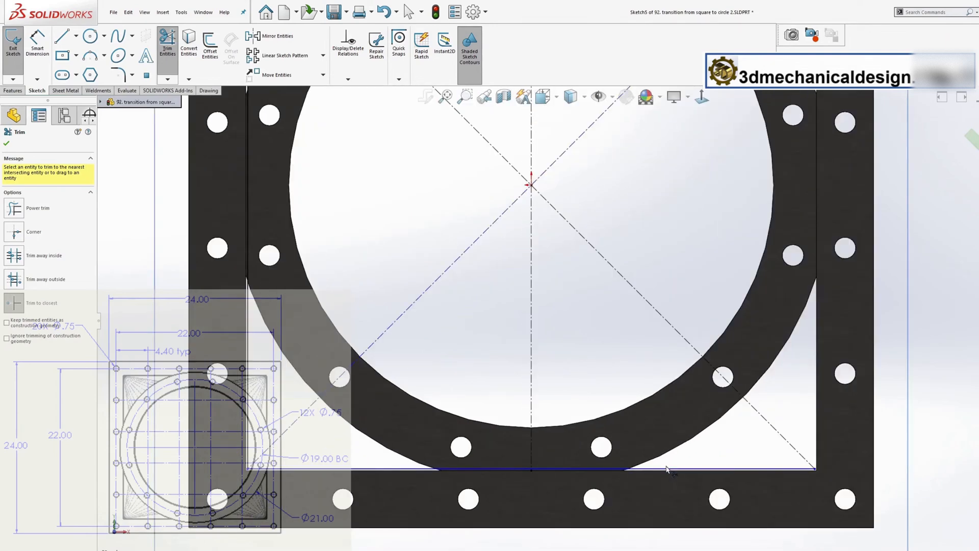
click(667, 469)
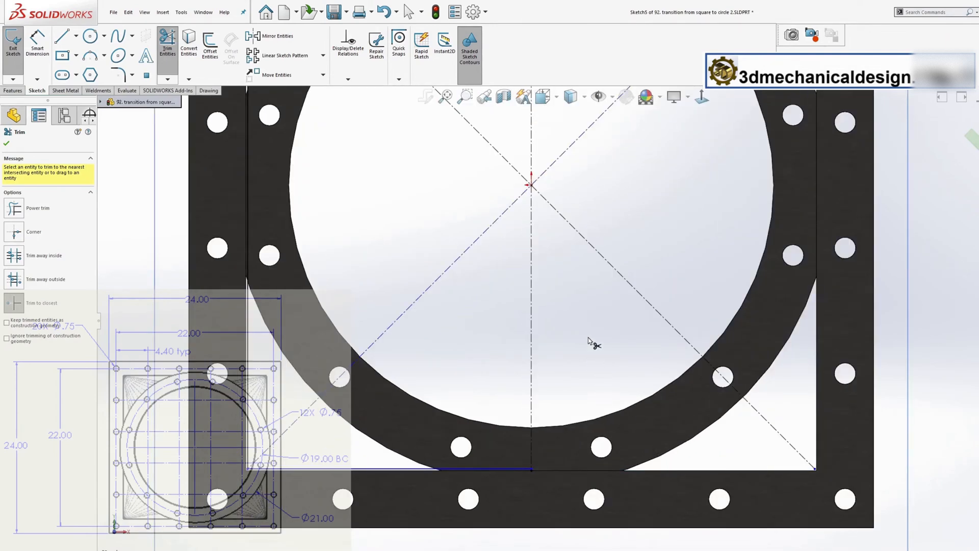
Dimension the gap between the profile's lower side and the flange's lower inner edge to 1/16 in, and close the sketch.
key(s)
click(628, 345)
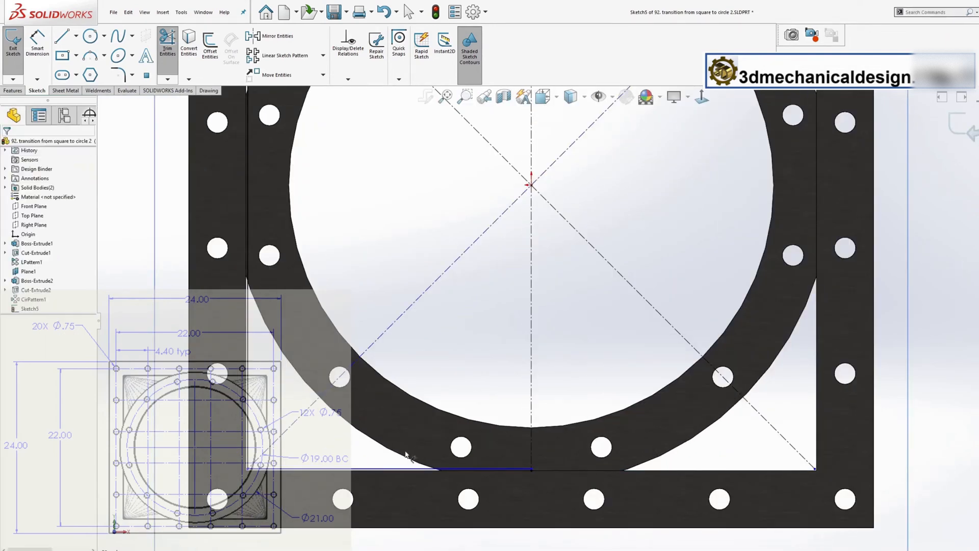
scroll(386, 471, down, 3)
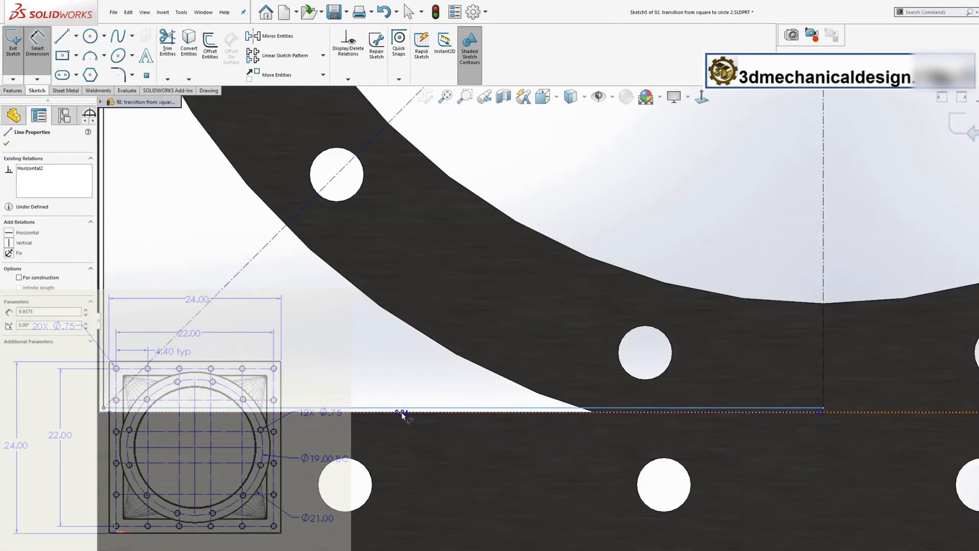
click(402, 412)
click(405, 369)
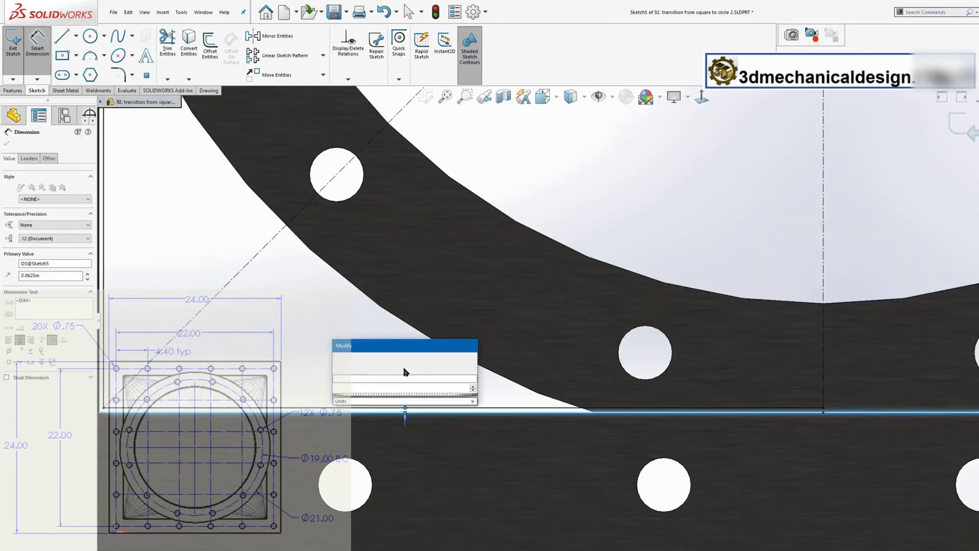
text(1/16)
key(Return)
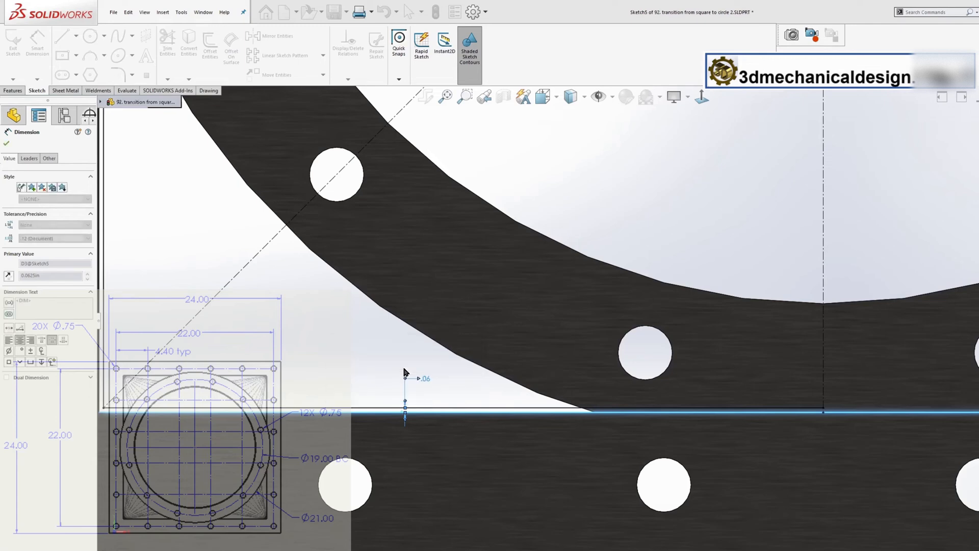
scroll(503, 291, up, 4)
key(f)
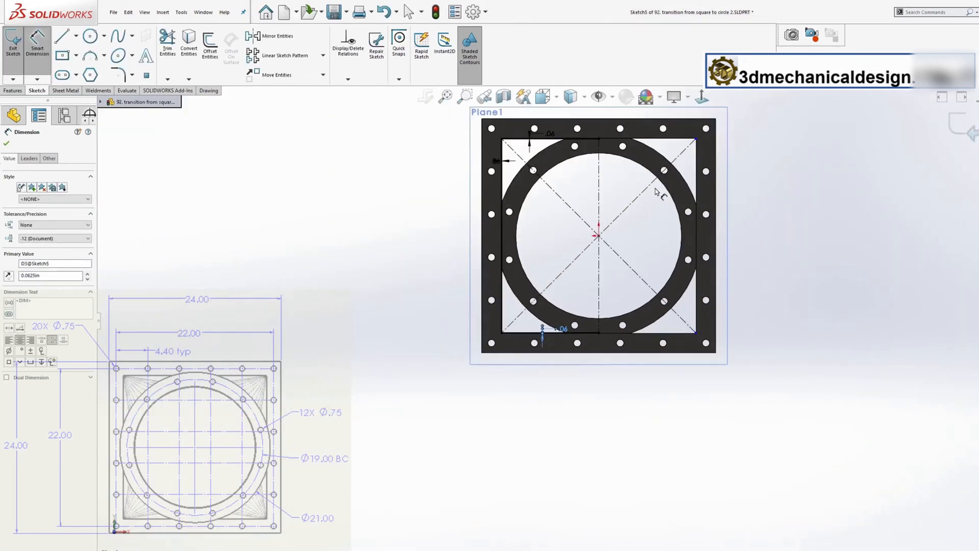
click(958, 128)
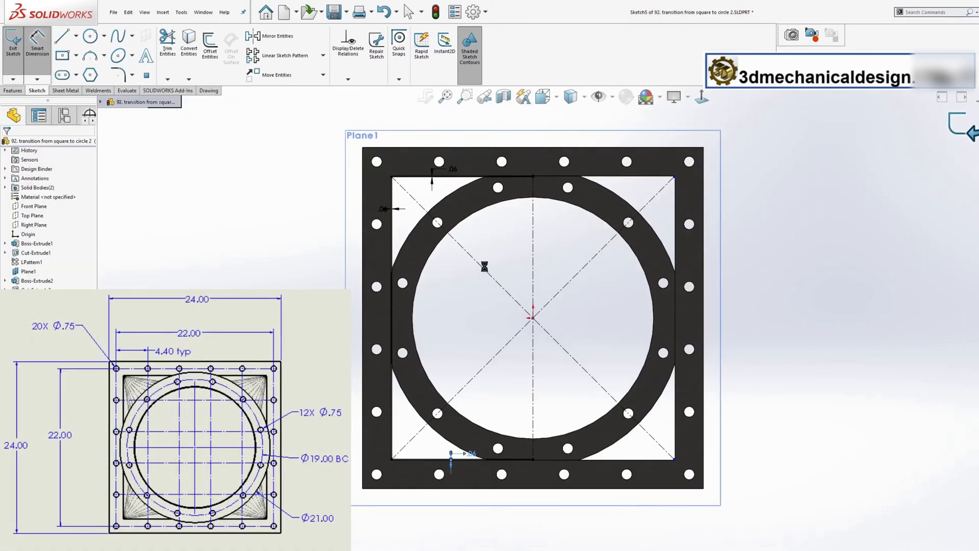
Apply a planar section view parallel to the round flange's face, offset slightly off it, so the square flange is cut away.
mouse_move(448, 251)
middle_down()
mouse_move(576, 251)
mouse_move(520, 260)
middle_up()
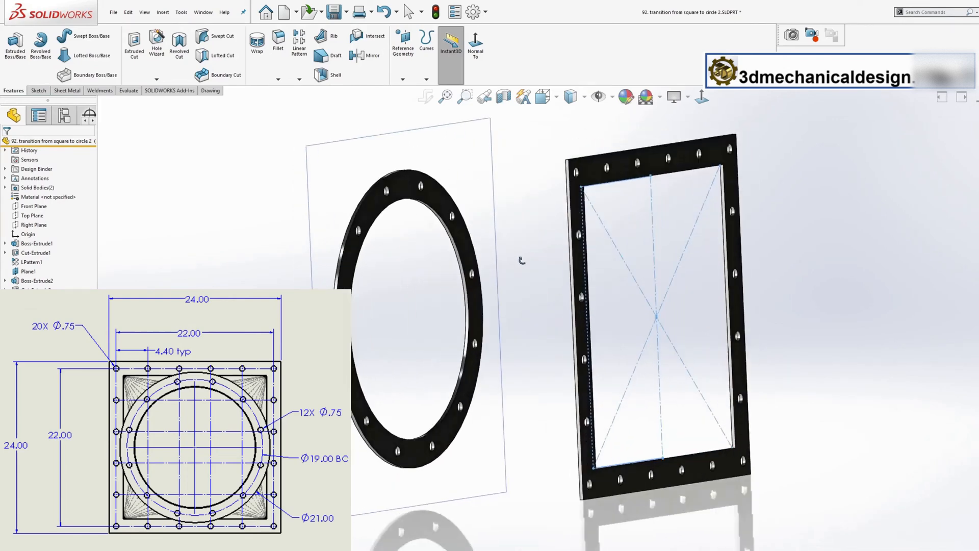
click(377, 204)
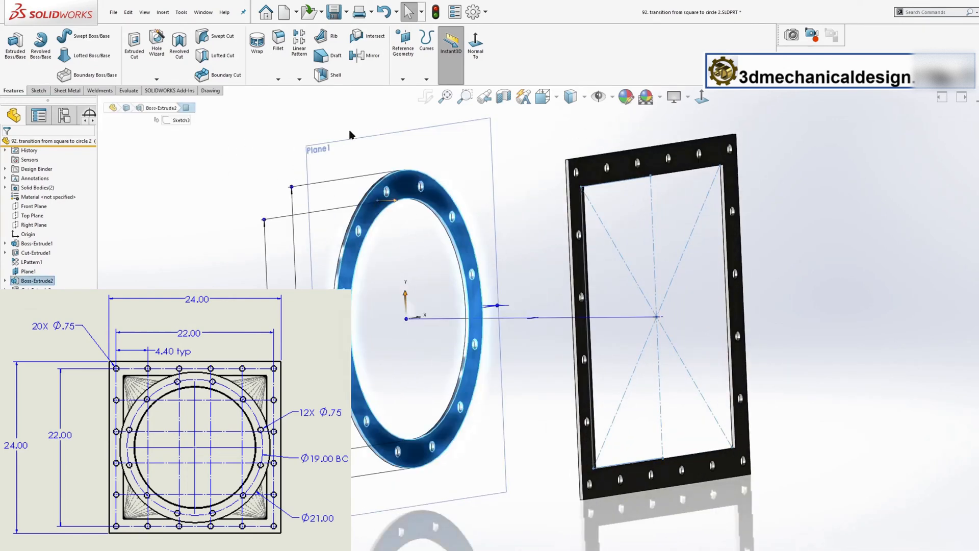
click(512, 98)
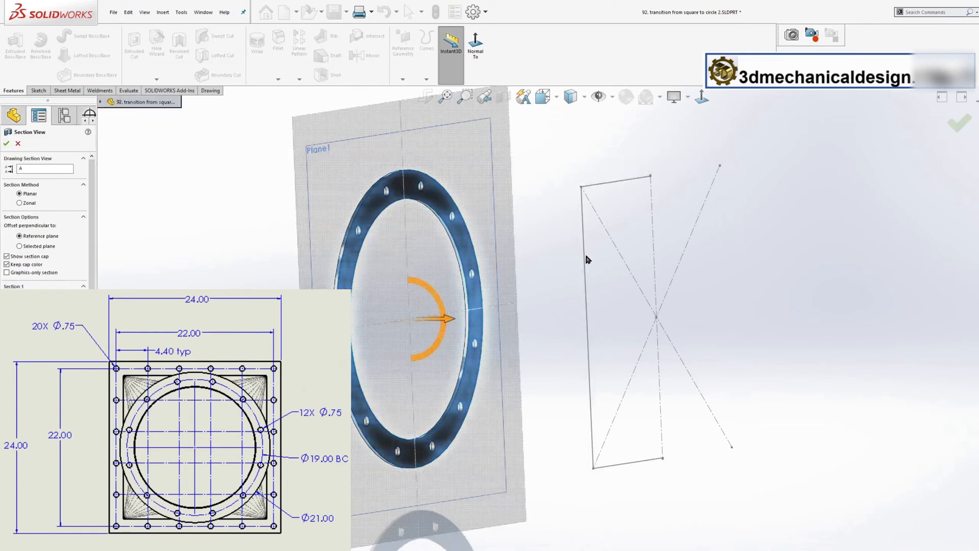
drag(448, 322, 460, 321)
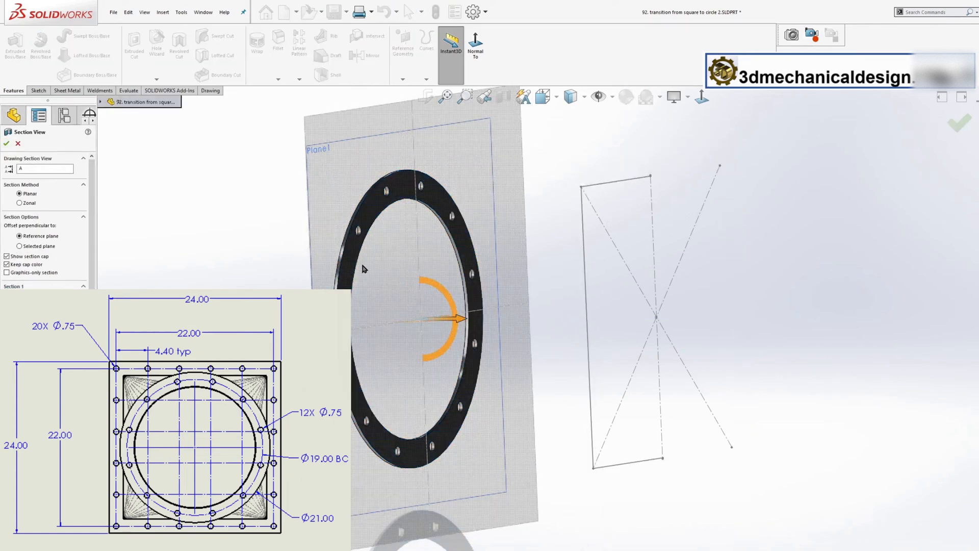
click(6, 143)
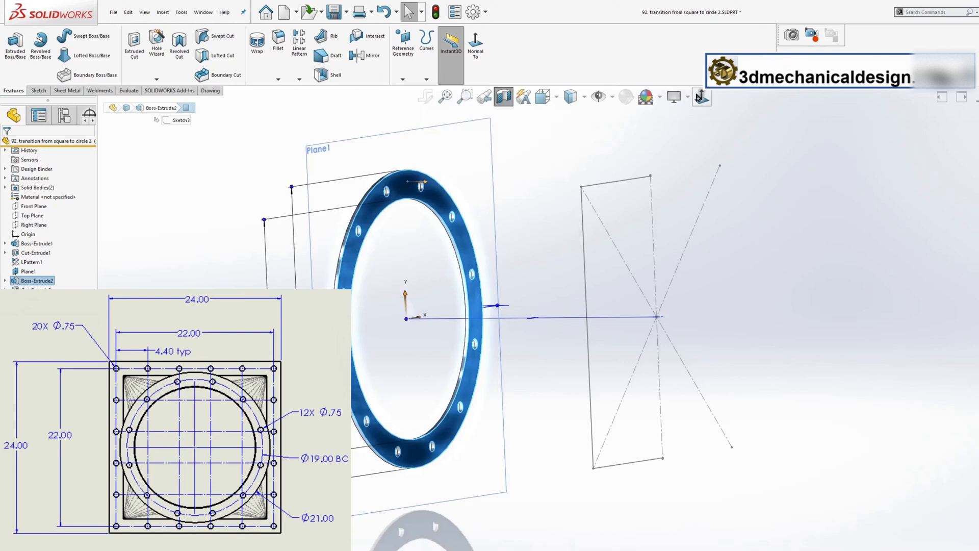
Start a sketch on the round flange's face and draw a circle from the origin just inside the flange's inner opening.
click(702, 96)
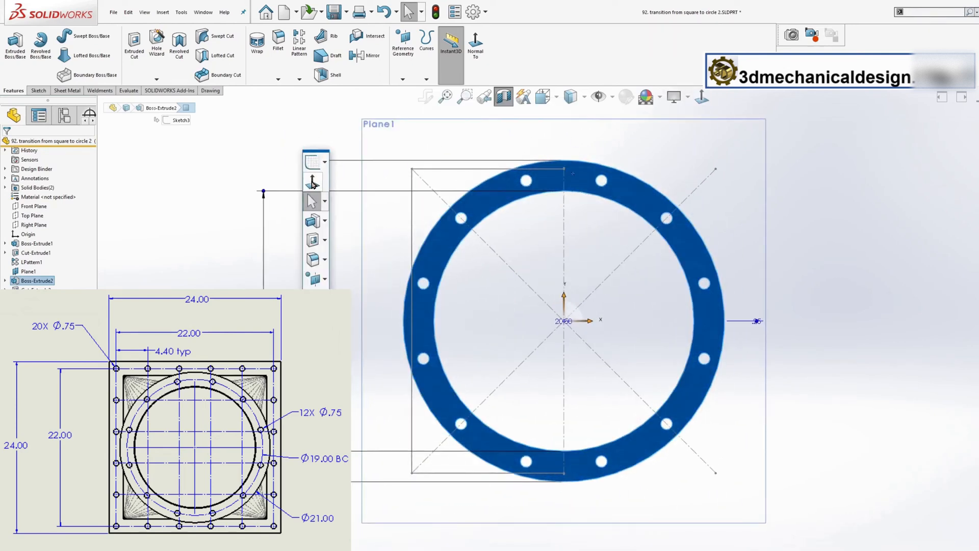
click(325, 163)
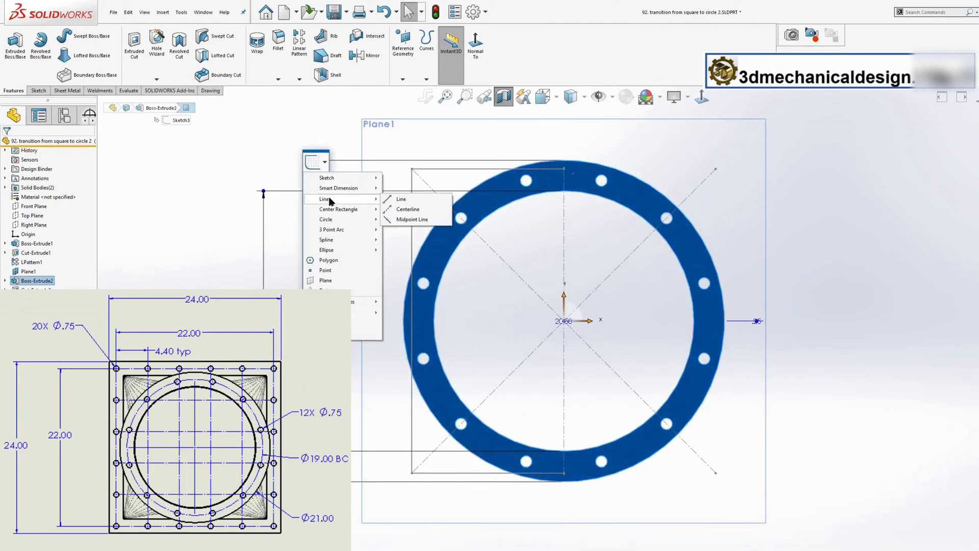
mouse_move(332, 177)
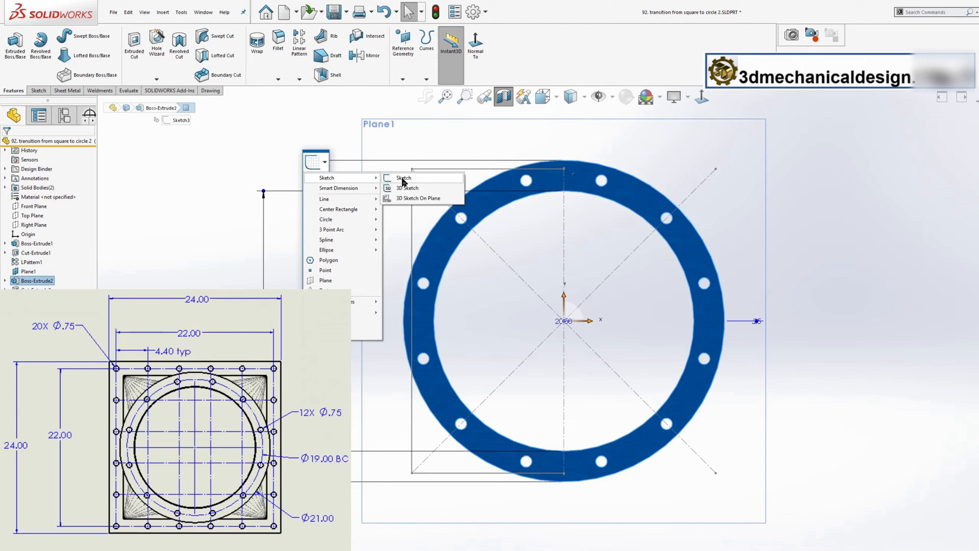
click(403, 179)
key(s)
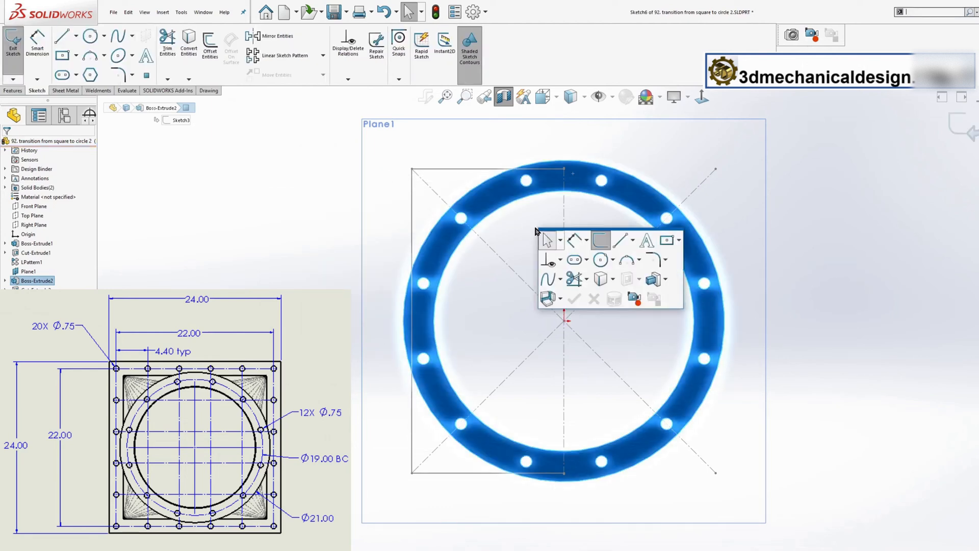
click(601, 261)
click(564, 320)
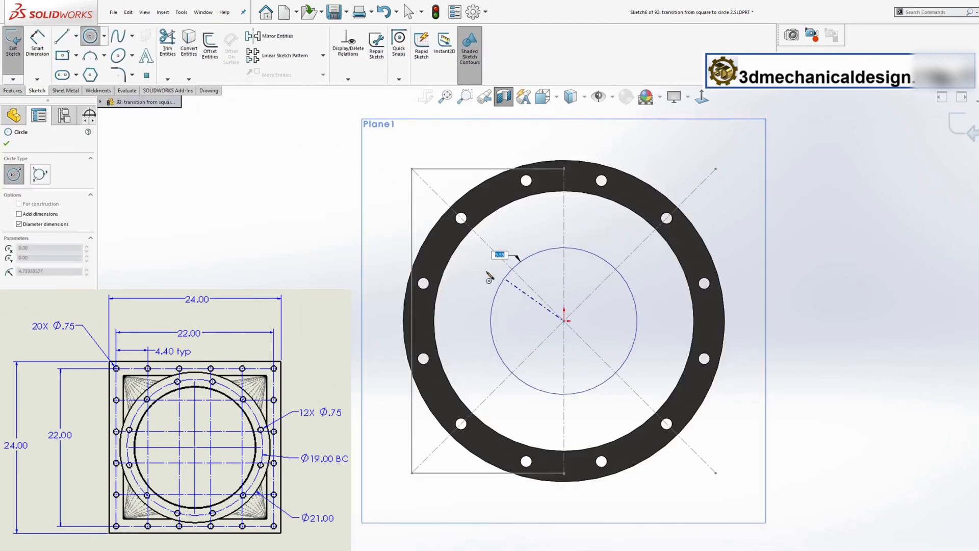
click(461, 258)
Dimension the gap between the circle and the round flange's inner edge to 0.0625 in.
key(s)
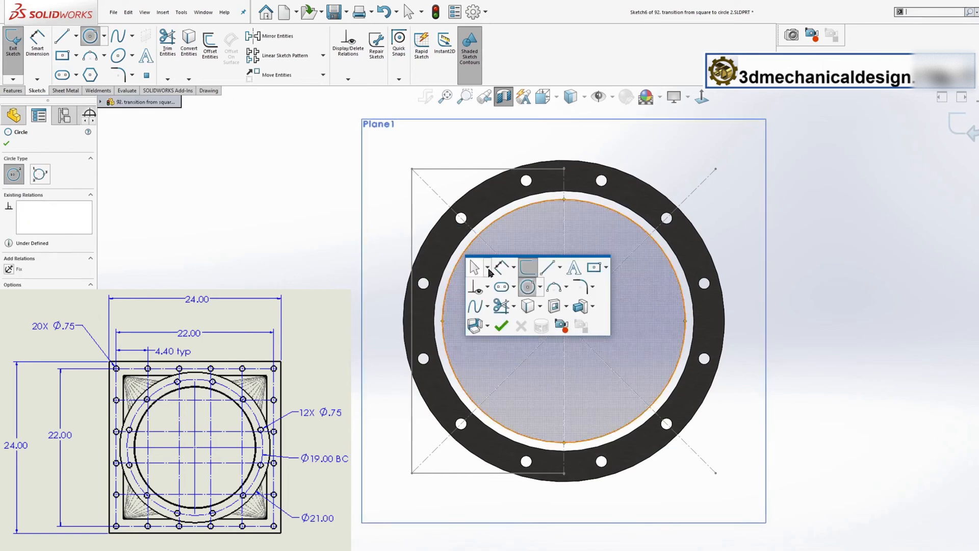
click(502, 267)
click(460, 261)
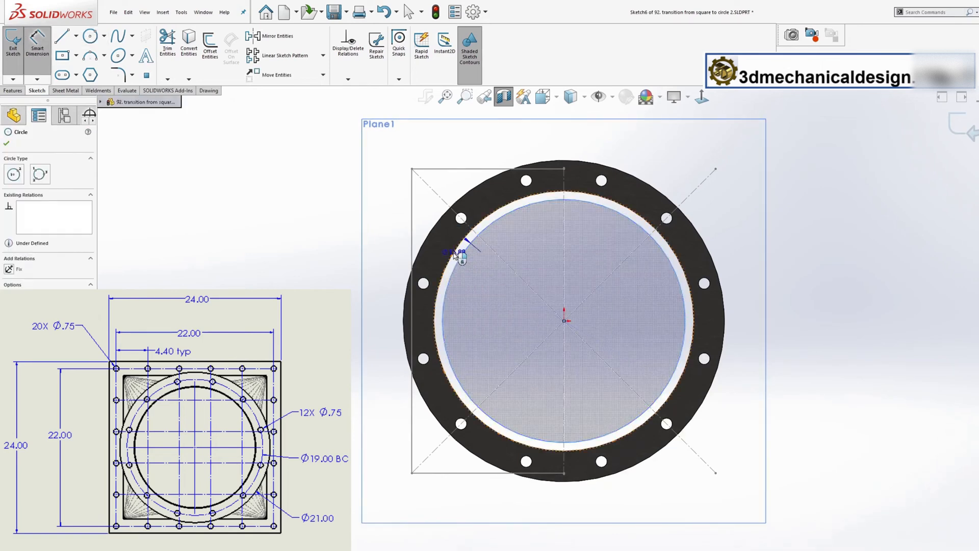
click(382, 236)
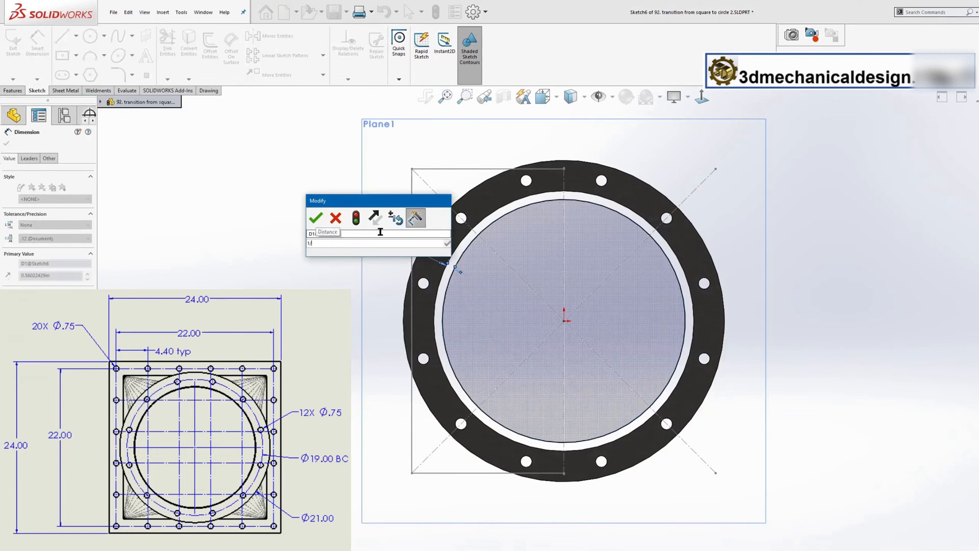
text(0.0625)
key(Return)
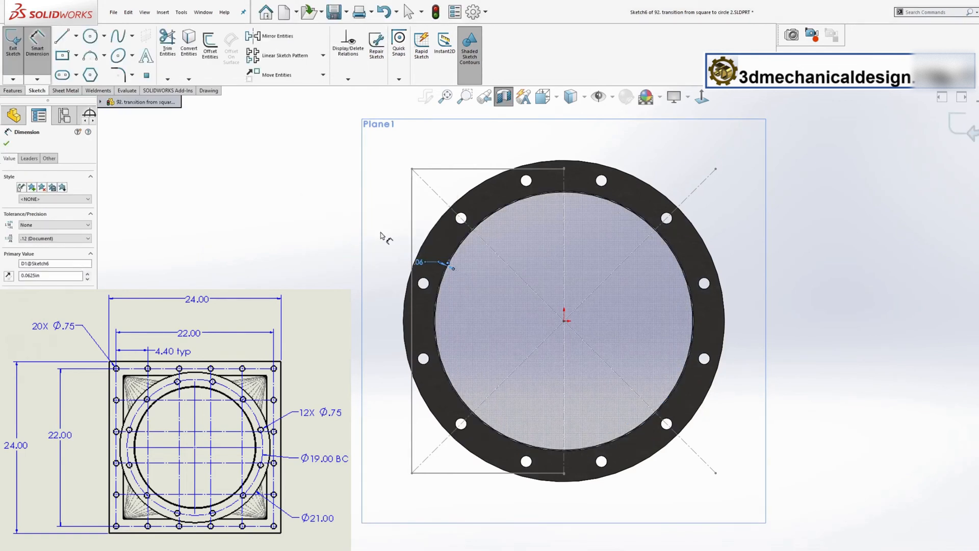
Draw a vertical centreline across the round opening from its uppermost point to its lowest point.
key(s)
click(478, 244)
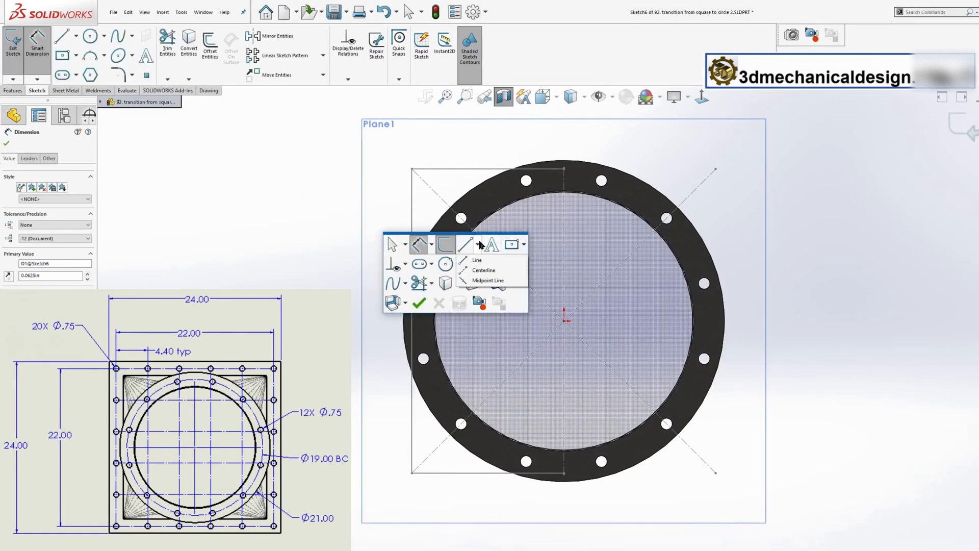
click(473, 267)
scroll(573, 205, down, 5)
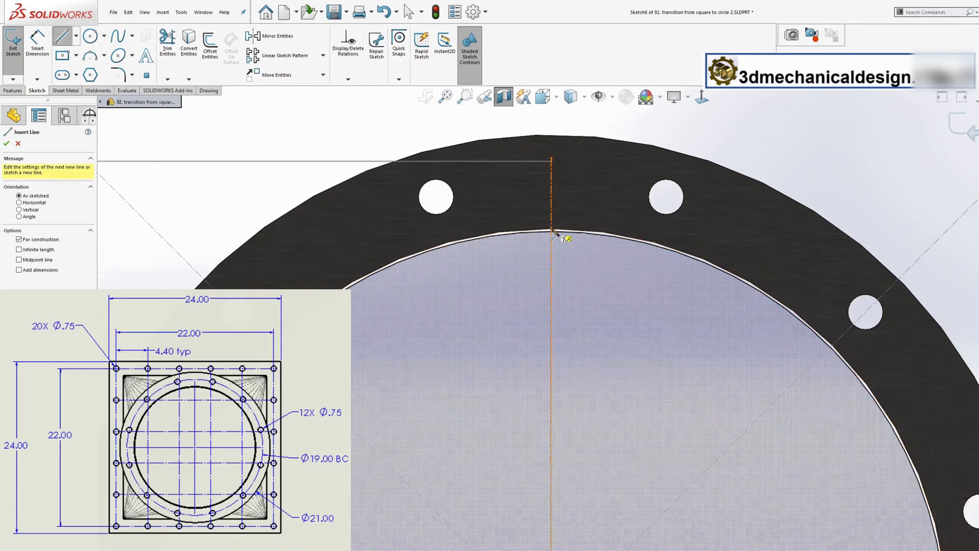
scroll(554, 232, down, 3)
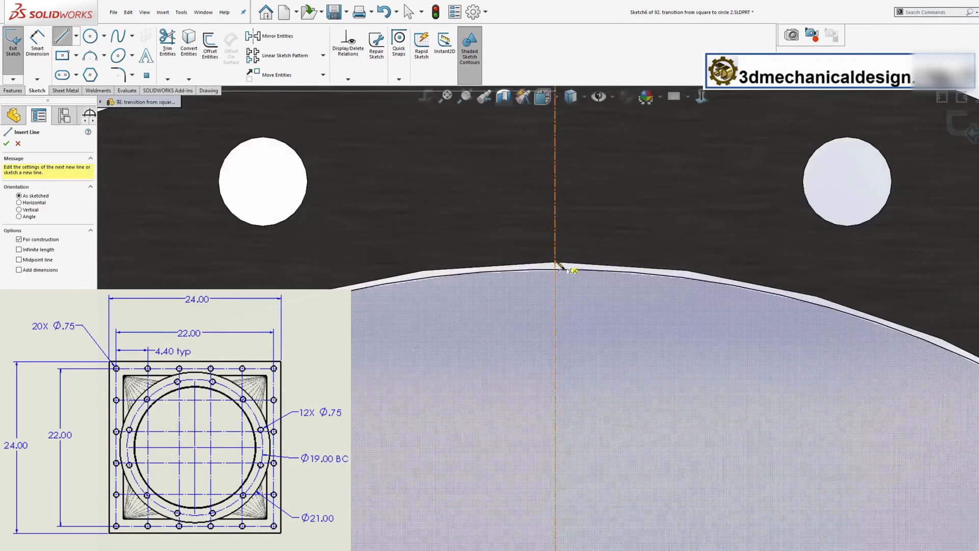
click(557, 266)
scroll(564, 445, up, 8)
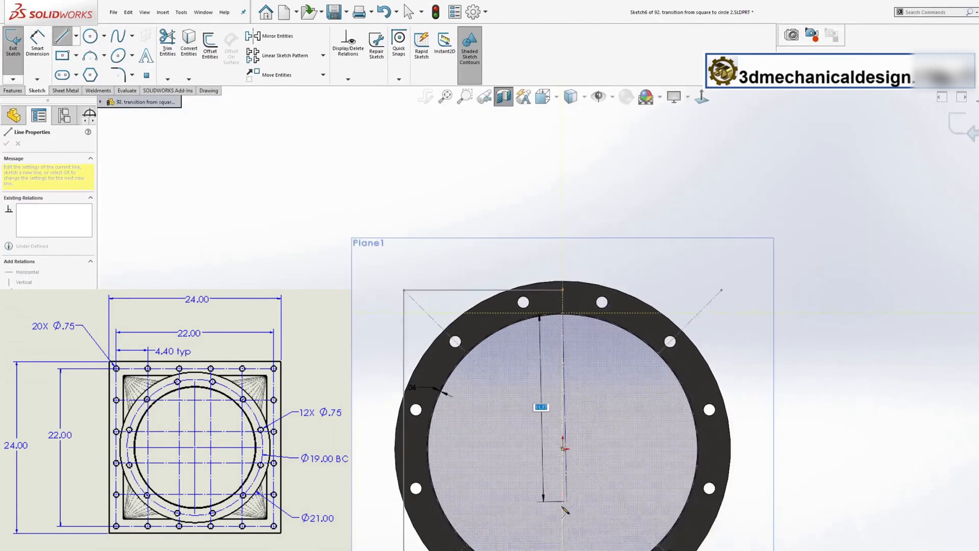
scroll(562, 492, down, 7)
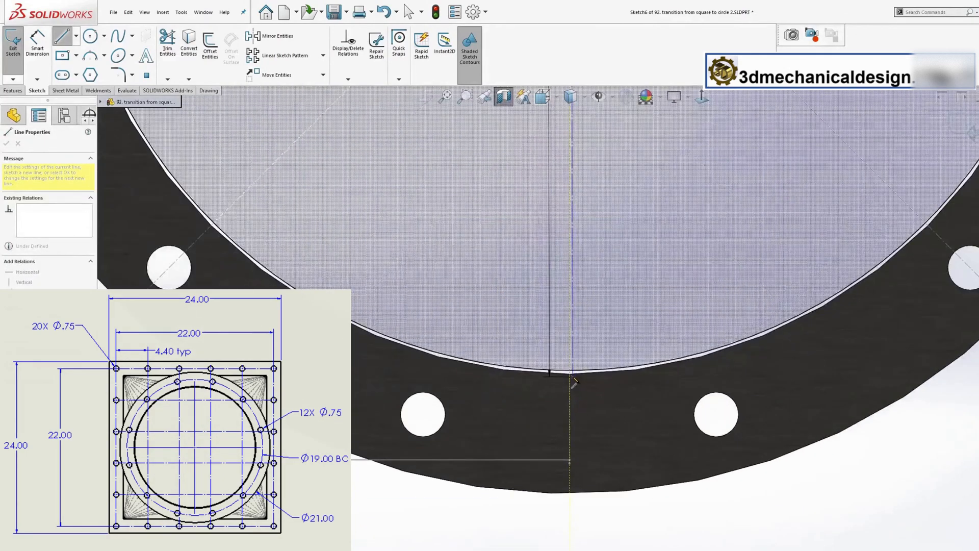
click(570, 375)
key(Escape)
Face the round flange's sketch squarely and trim away the circle's right half at the vertical centreline.
scroll(619, 290, up, 6)
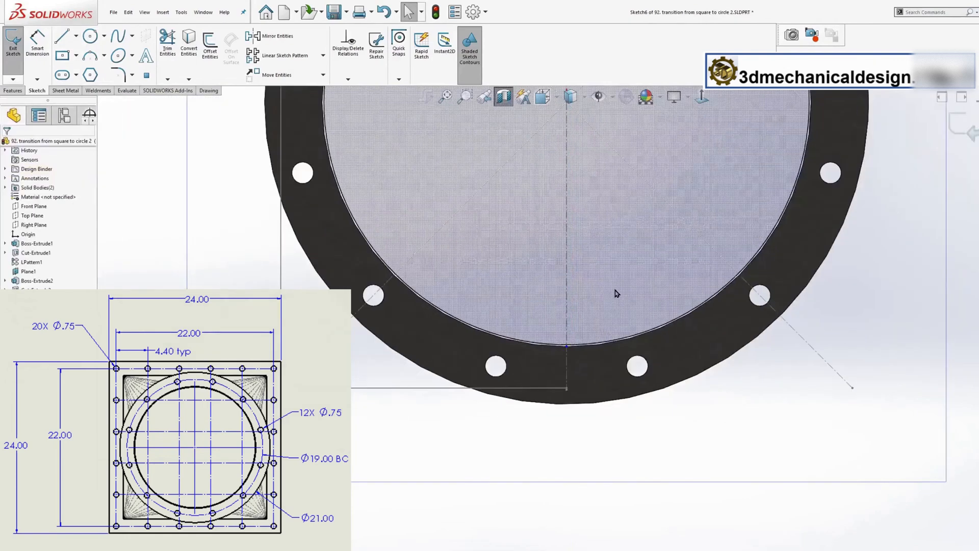
scroll(643, 198, up, 2)
click(724, 172)
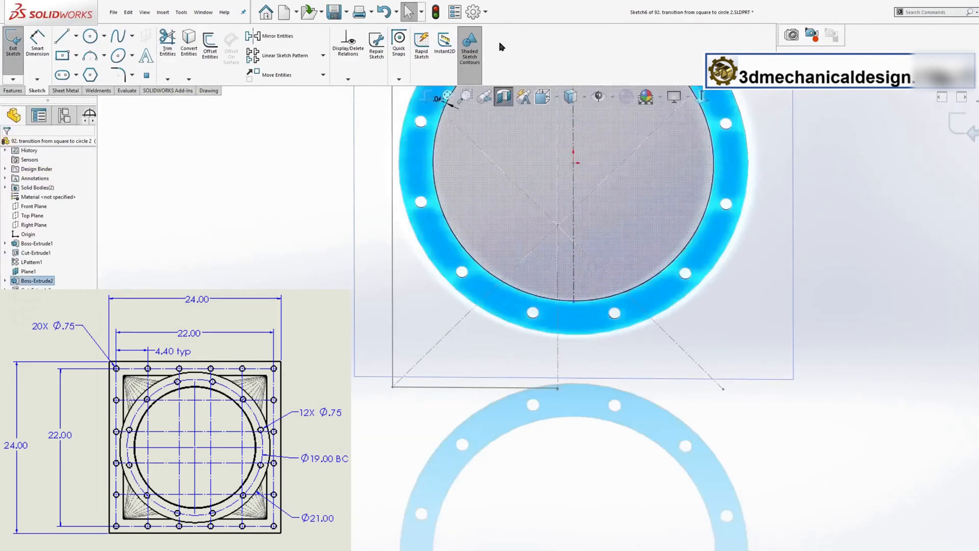
click(702, 97)
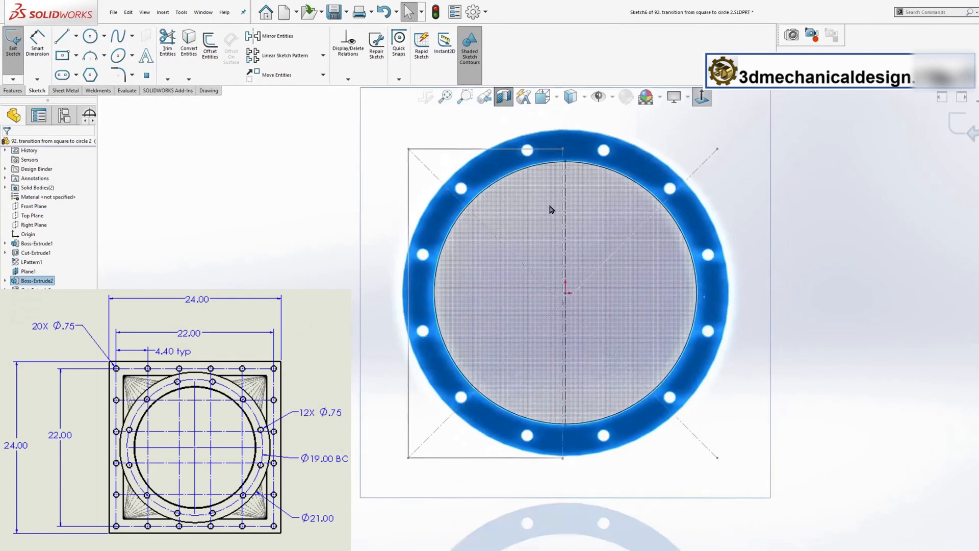
key(s)
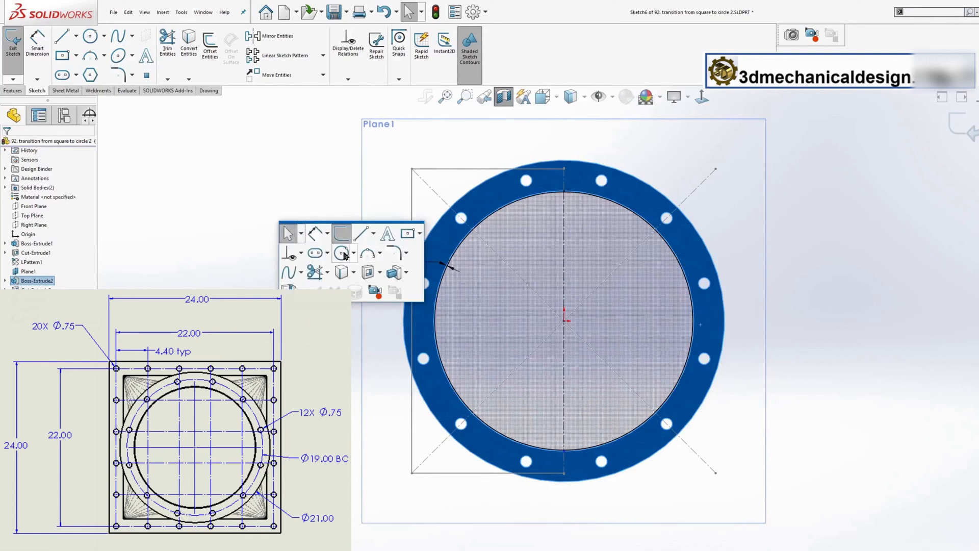
click(313, 274)
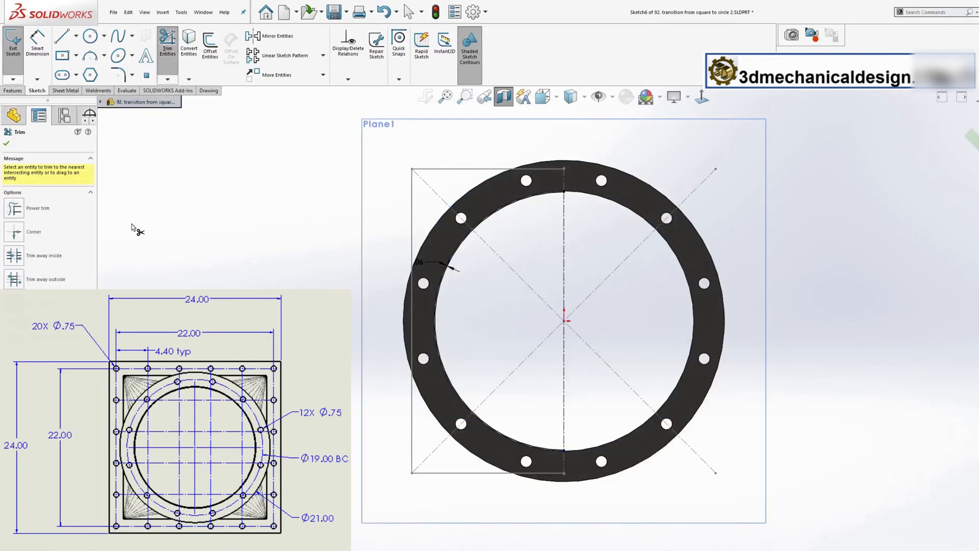
Close the half-circle sketch and create a bent Lofted Bends body between the round and square flanges' open half-profiles.
click(7, 144)
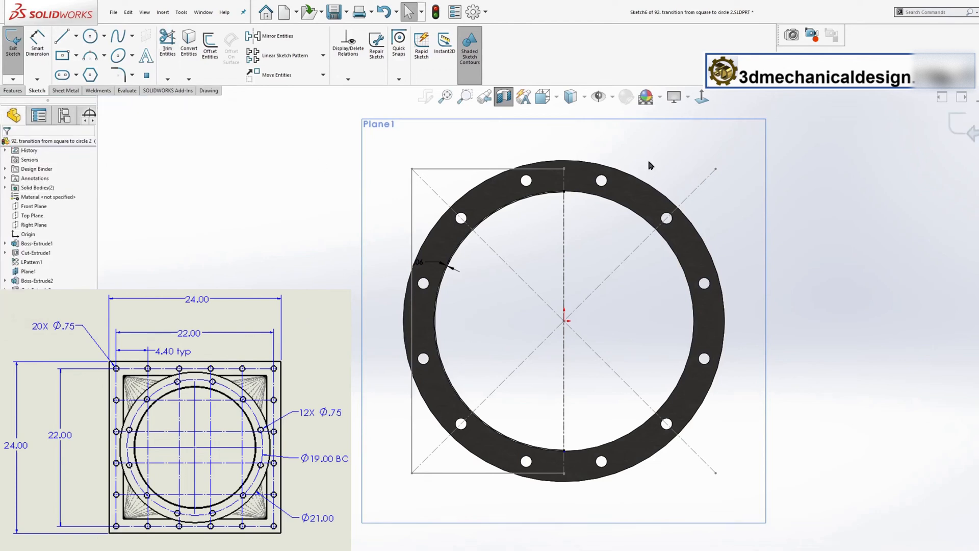
click(947, 128)
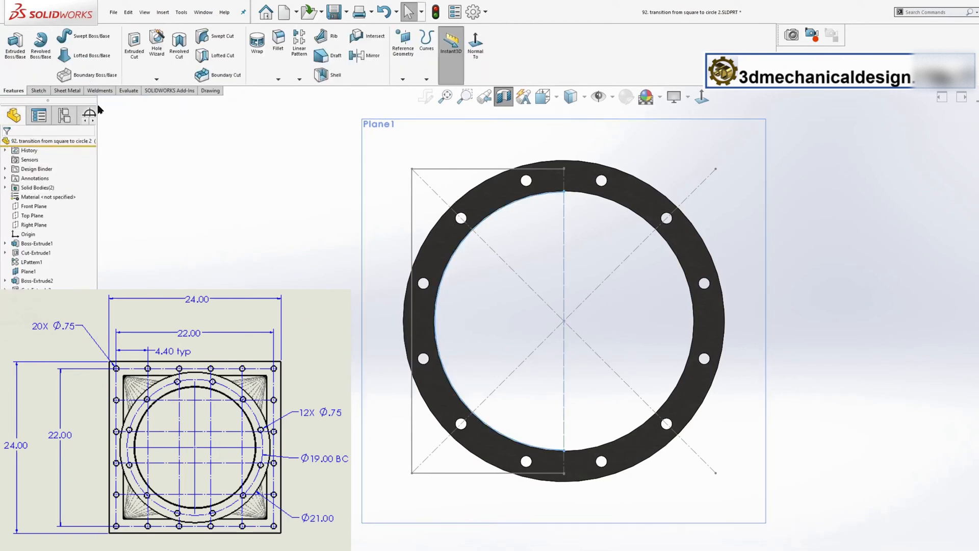
click(73, 93)
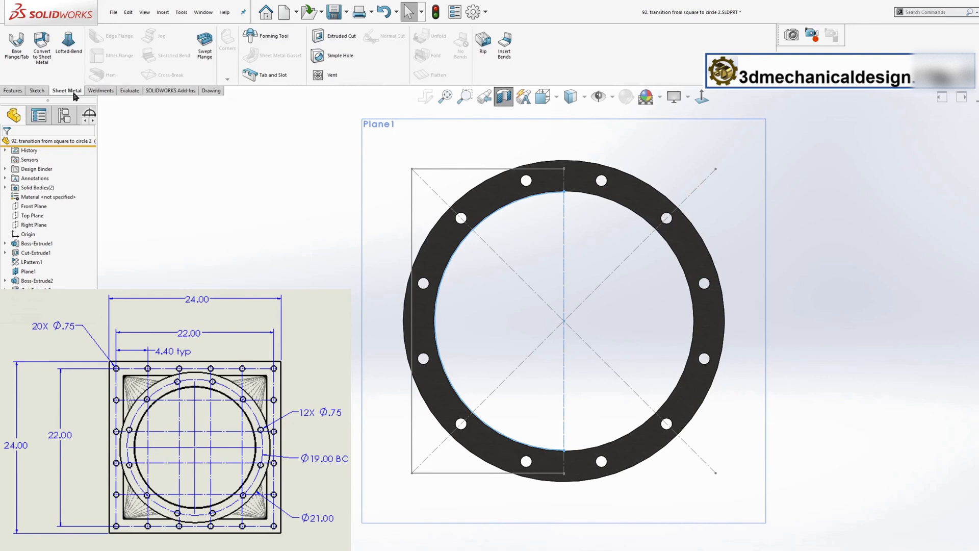
click(69, 43)
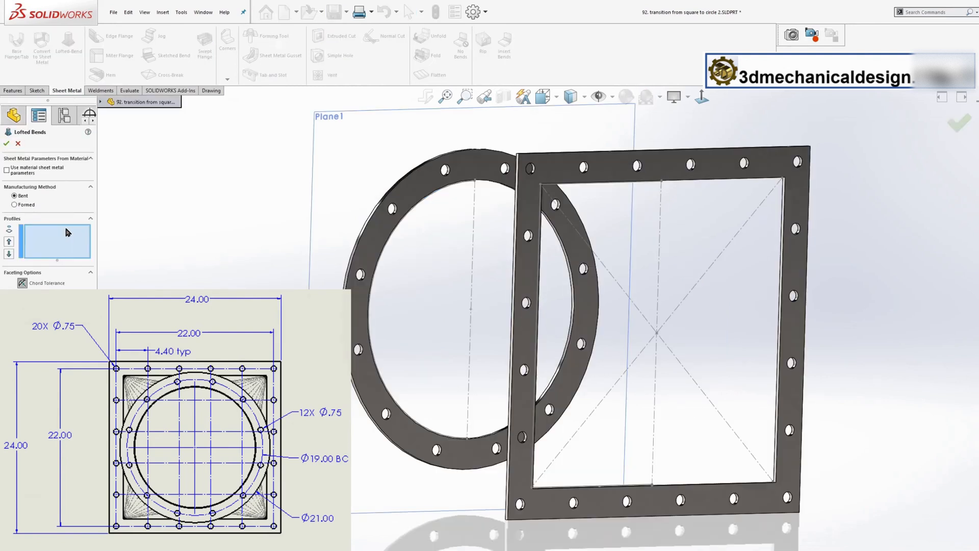
click(427, 198)
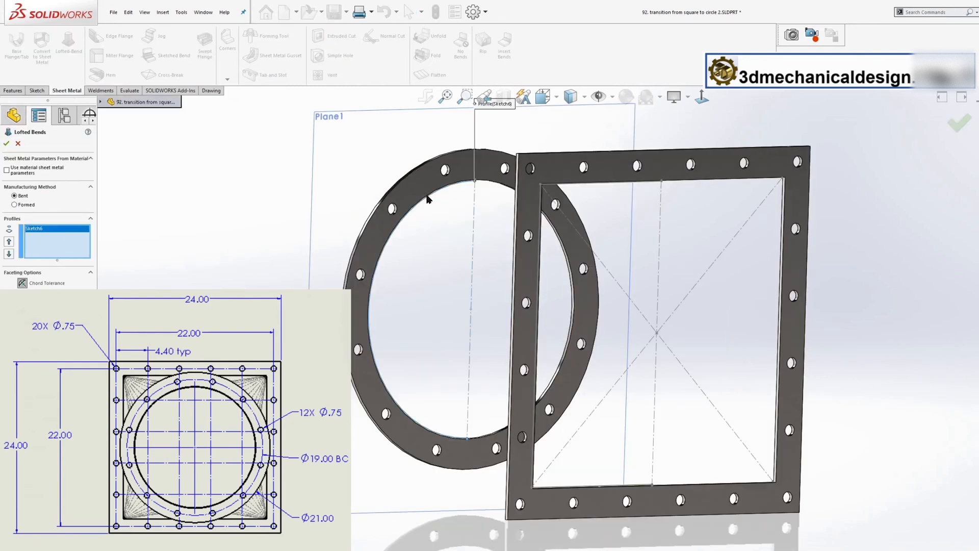
click(596, 182)
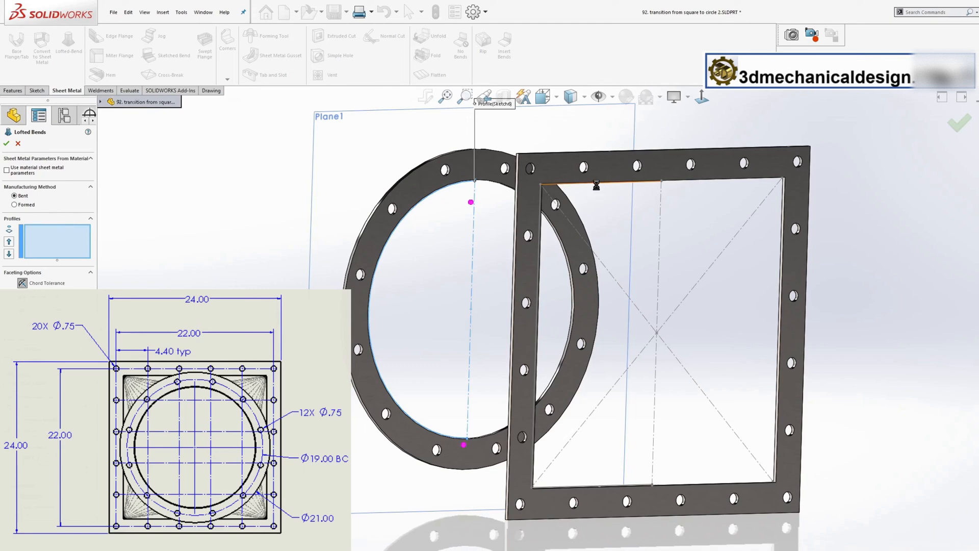
middle_drag(238, 269, 386, 278)
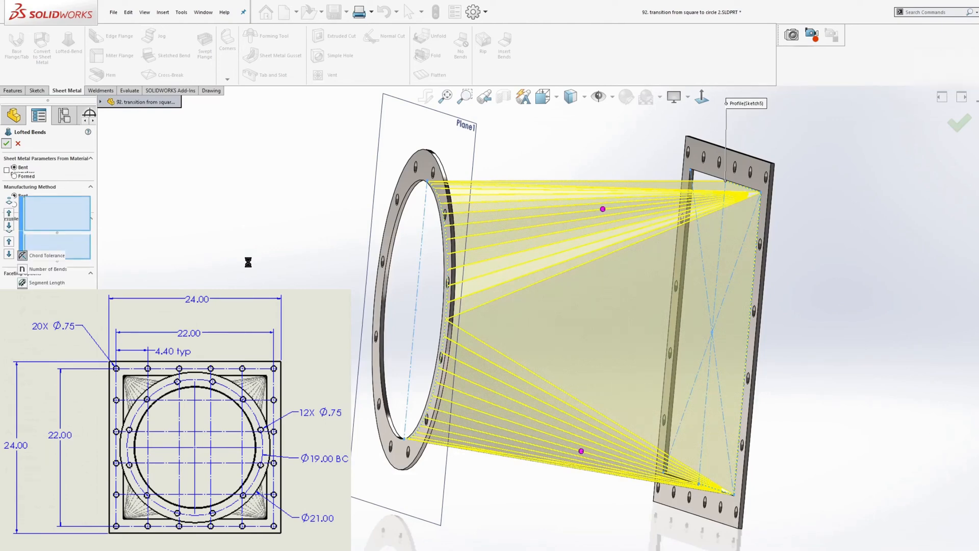
Mirror the lofted-bend body about the Right Plane to form the transition's other half, without merging solids.
middle_drag(496, 308, 714, 214)
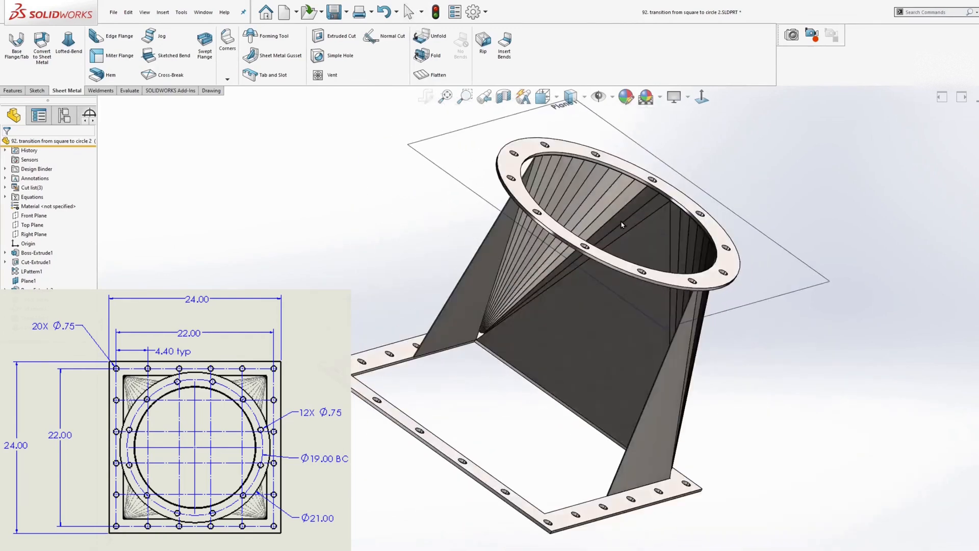
click(38, 234)
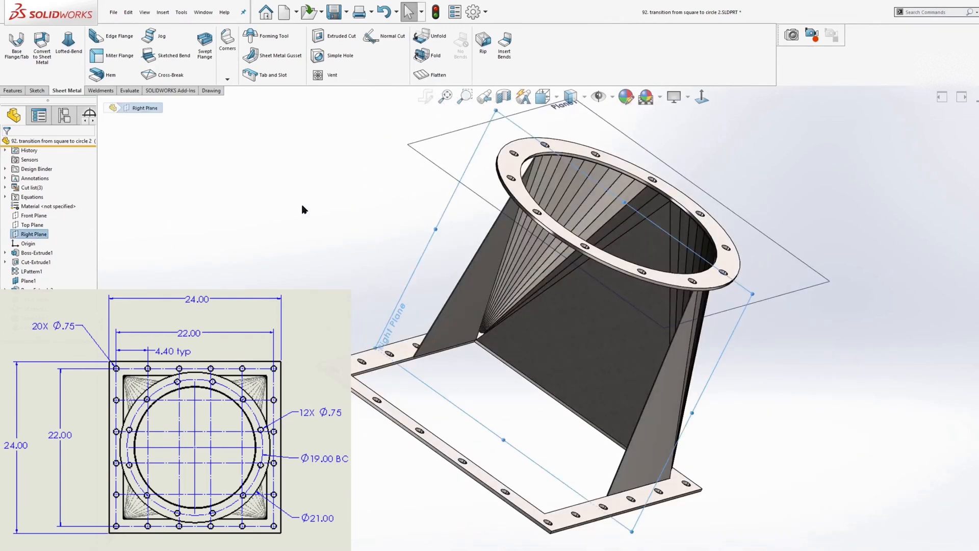
key(s)
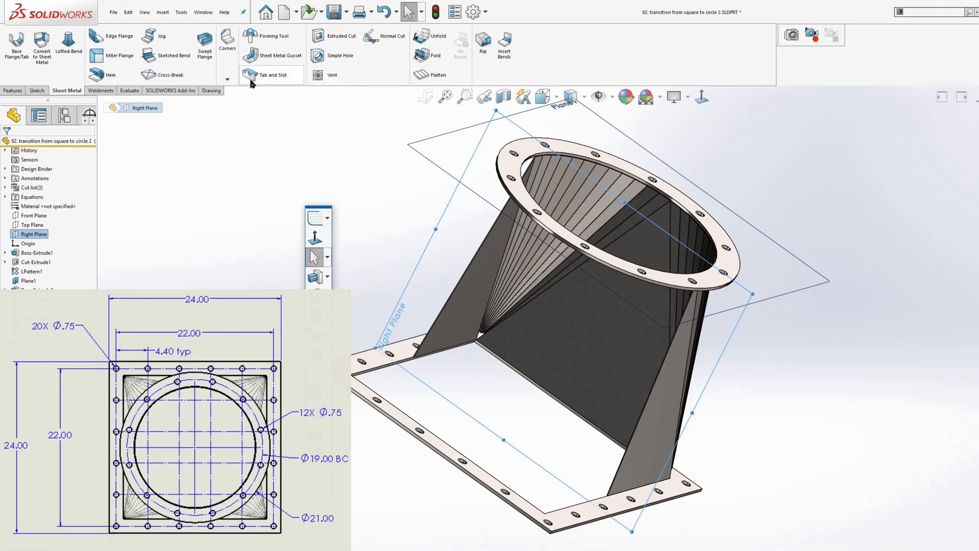
click(12, 91)
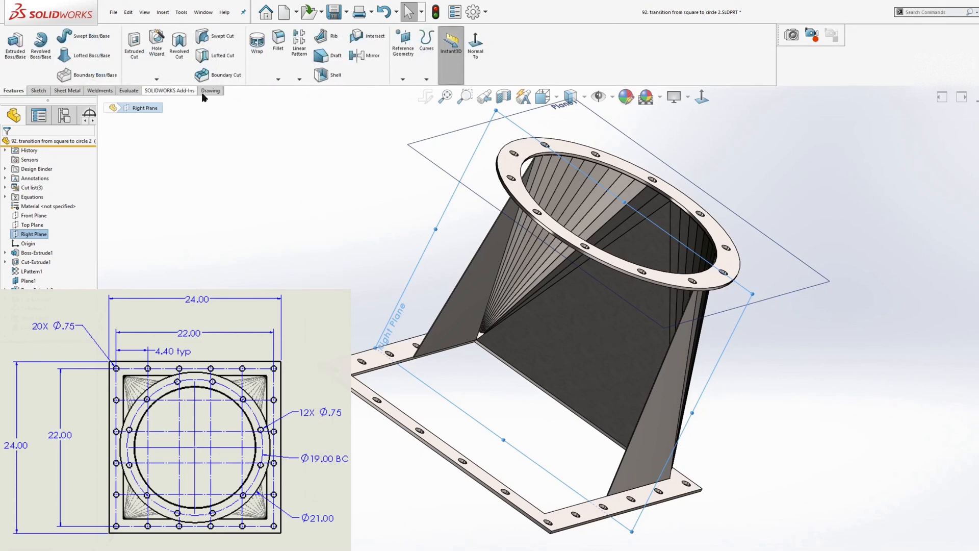
click(300, 80)
click(309, 111)
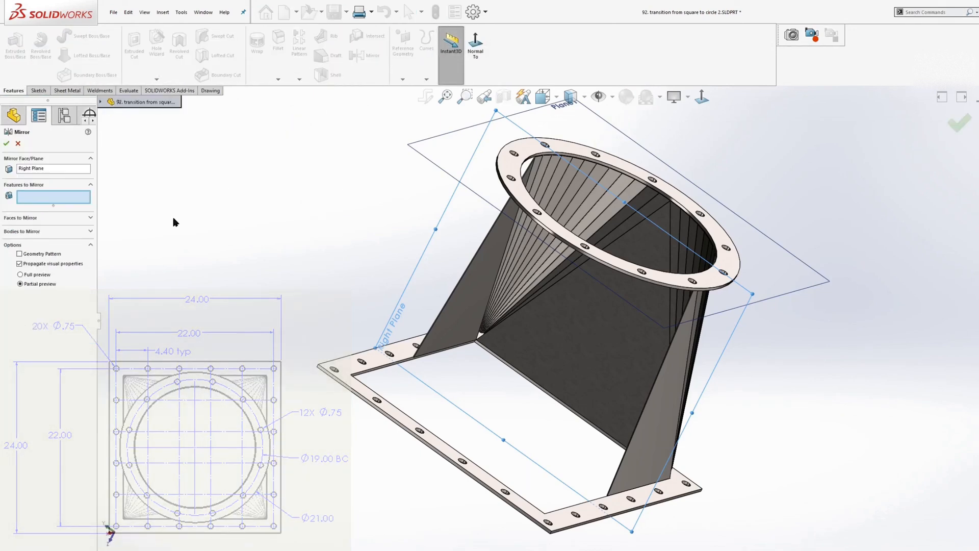
click(22, 232)
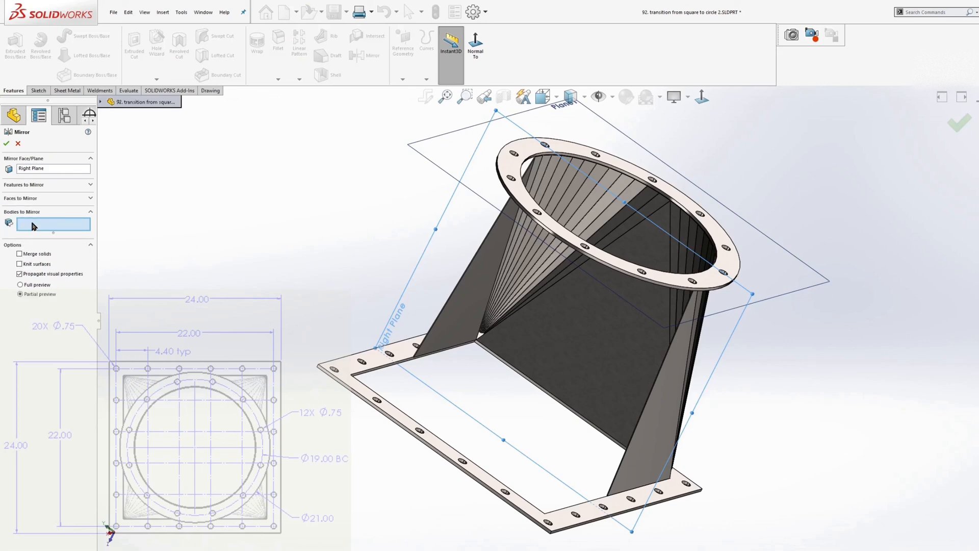
click(581, 301)
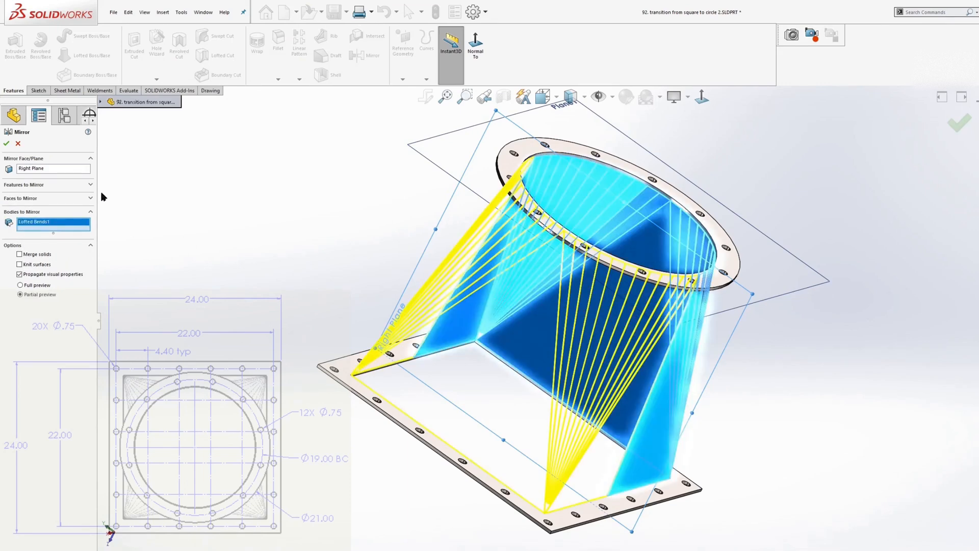
Hide the reference plane from the display and inspect the complete transition from several sides.
scroll(715, 253, up, 3)
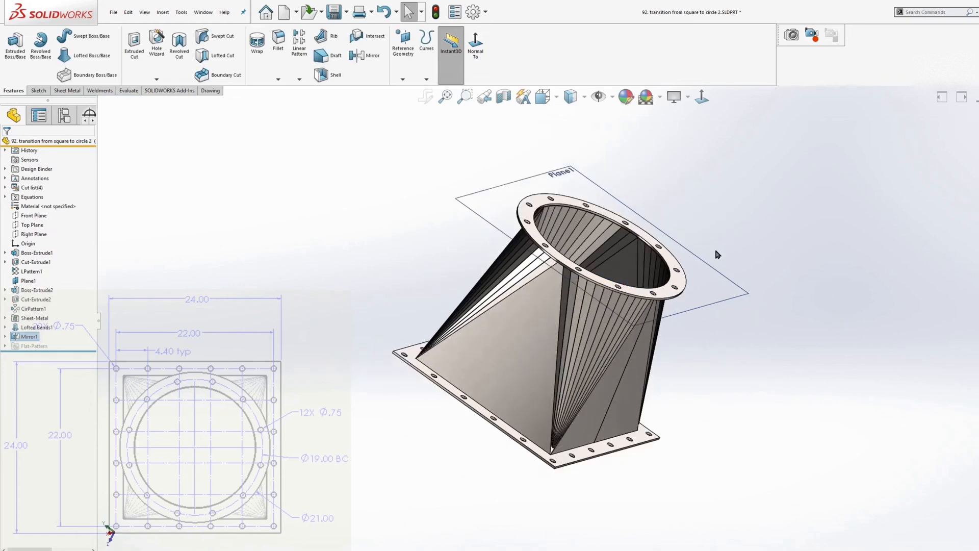
middle_drag(717, 254, 646, 212)
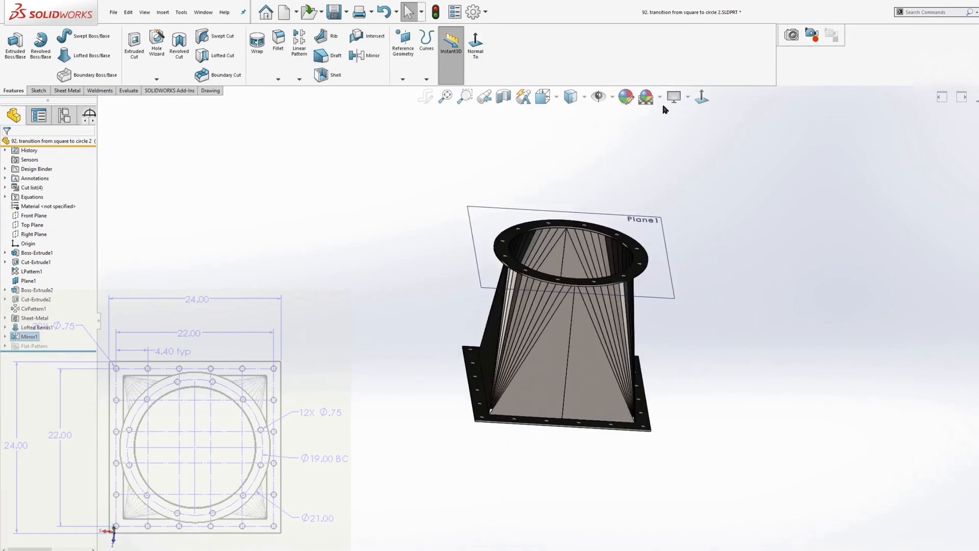
click(599, 97)
middle_drag(862, 438, 513, 442)
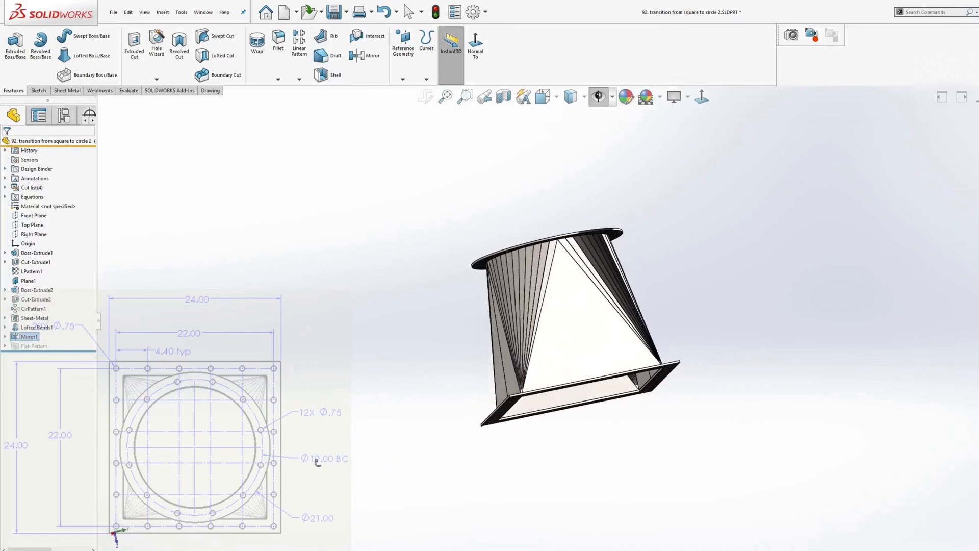
middle_drag(305, 462, 262, 453)
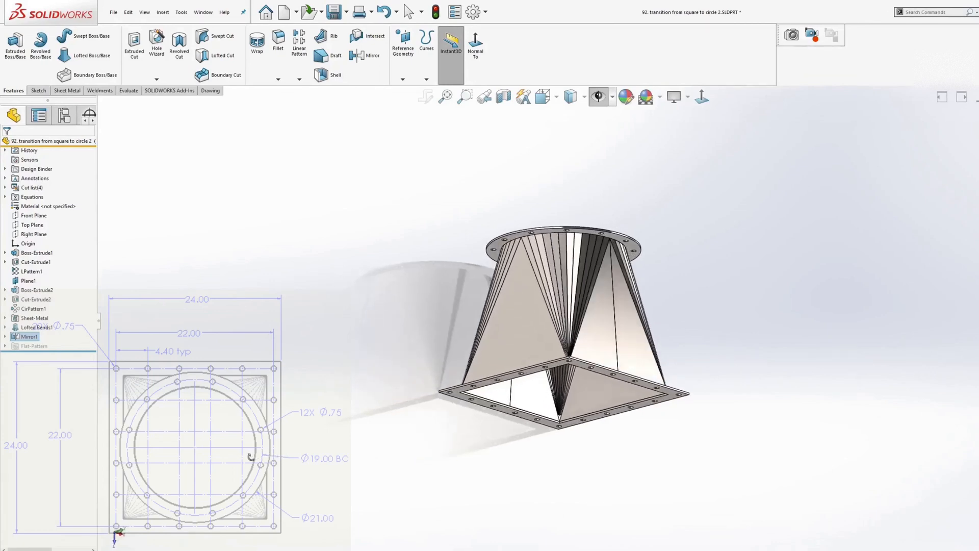